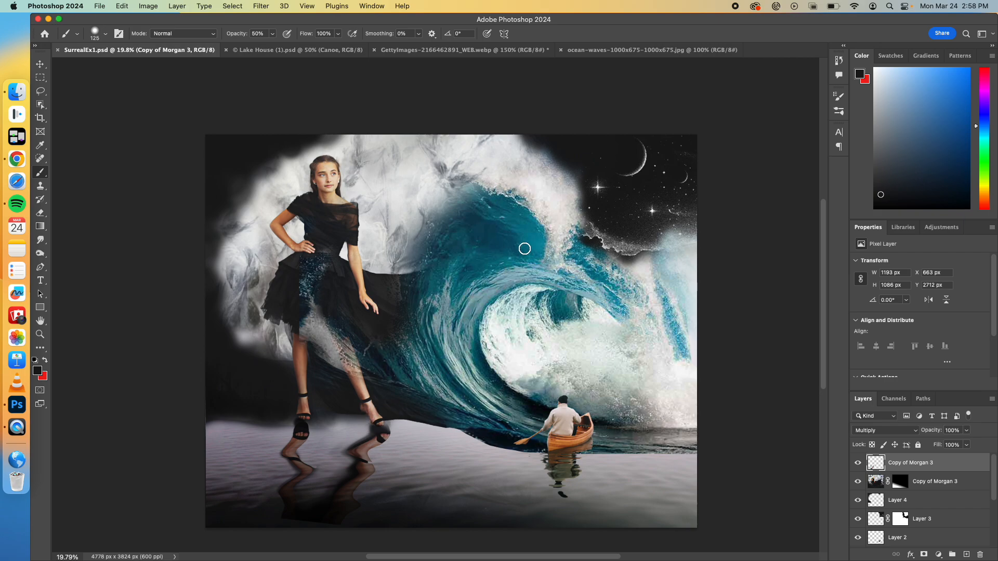
# Step: Review the open ocean waves, night sky and Lake House source images, returning to the SurrealEx1.psd composite
pyautogui.click(594, 52)
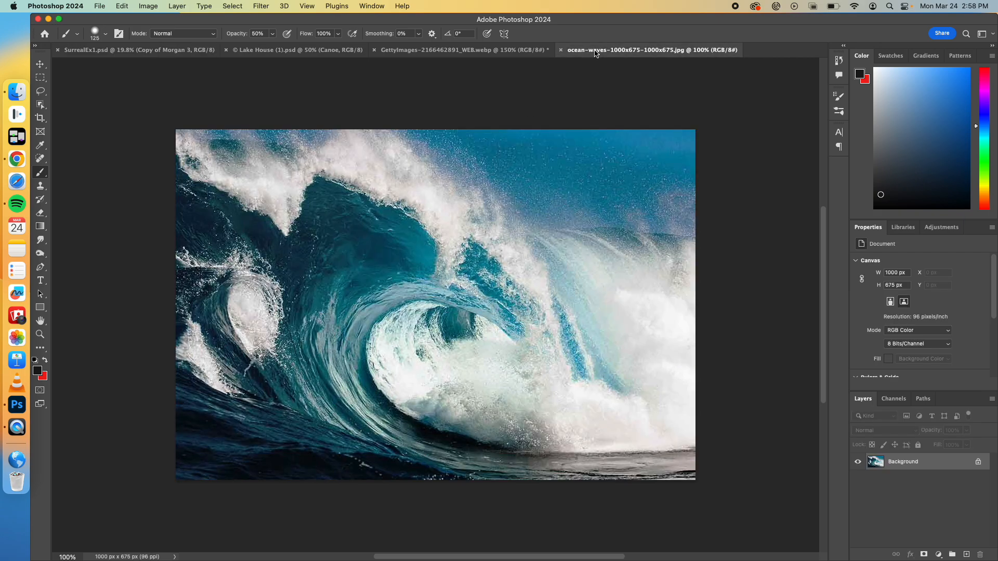
pyautogui.click(420, 52)
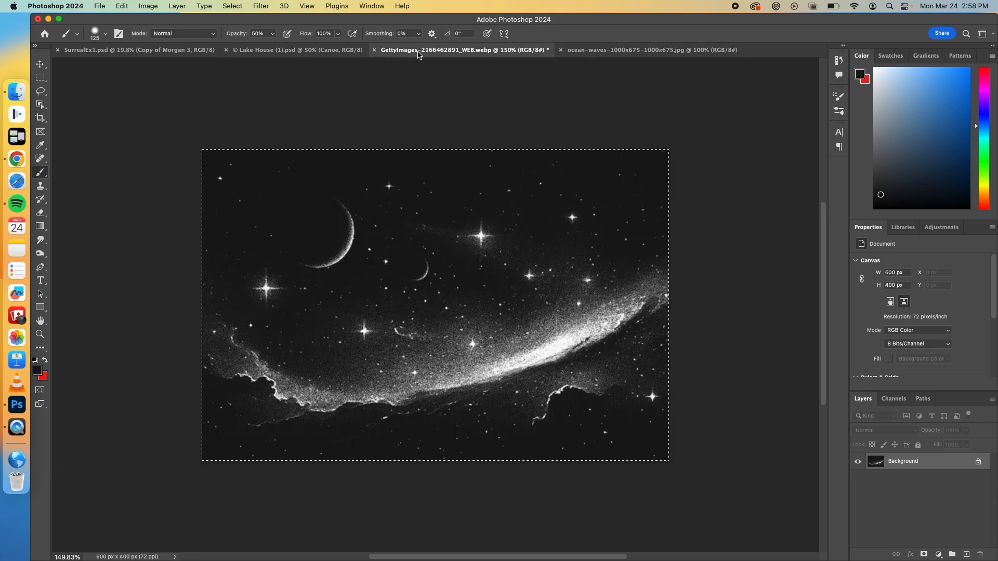
pyautogui.click(338, 51)
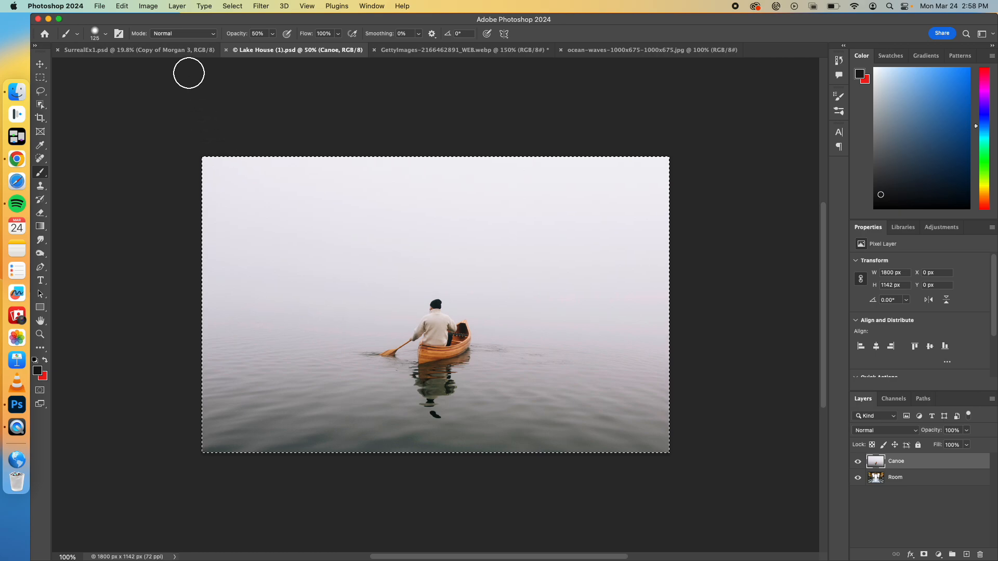
pyautogui.click(185, 50)
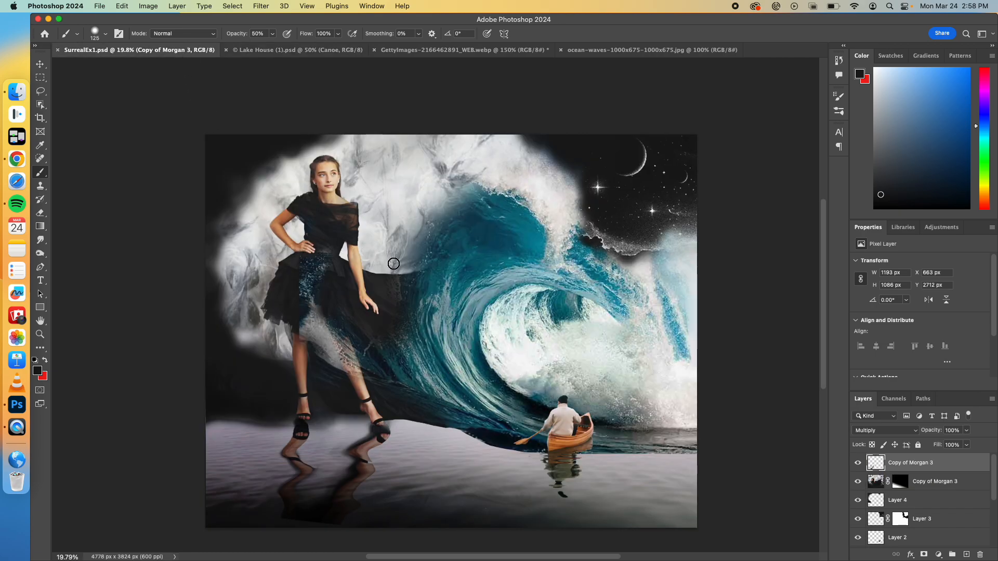
# Step: Switch to Chrome and look over the Surreal Nature Composite lesson plan PDF
pyautogui.click(16, 159)
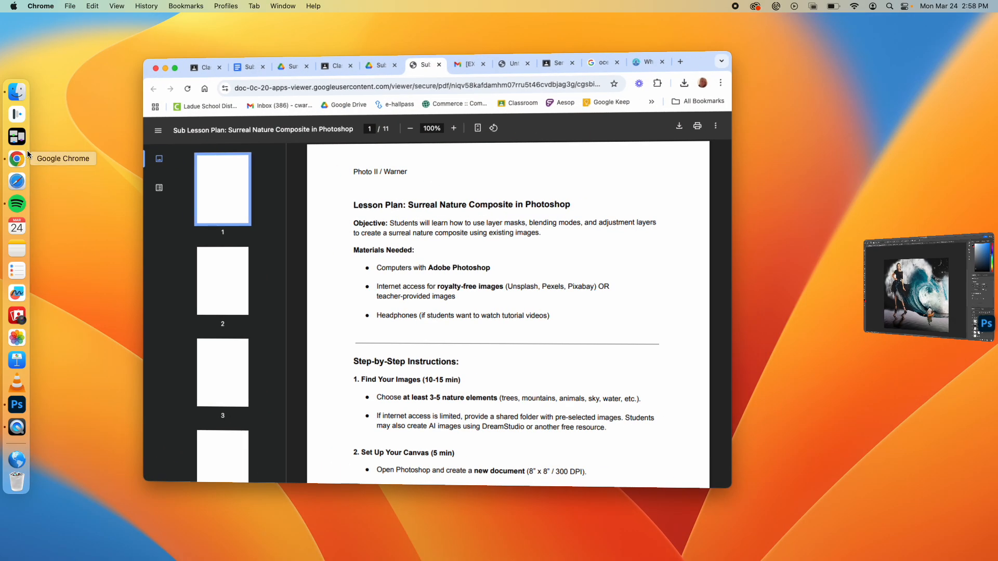
pyautogui.scroll(-5, 419, 252)
pyautogui.scroll(-8, 419, 252)
pyautogui.scroll(15, 285, 211)
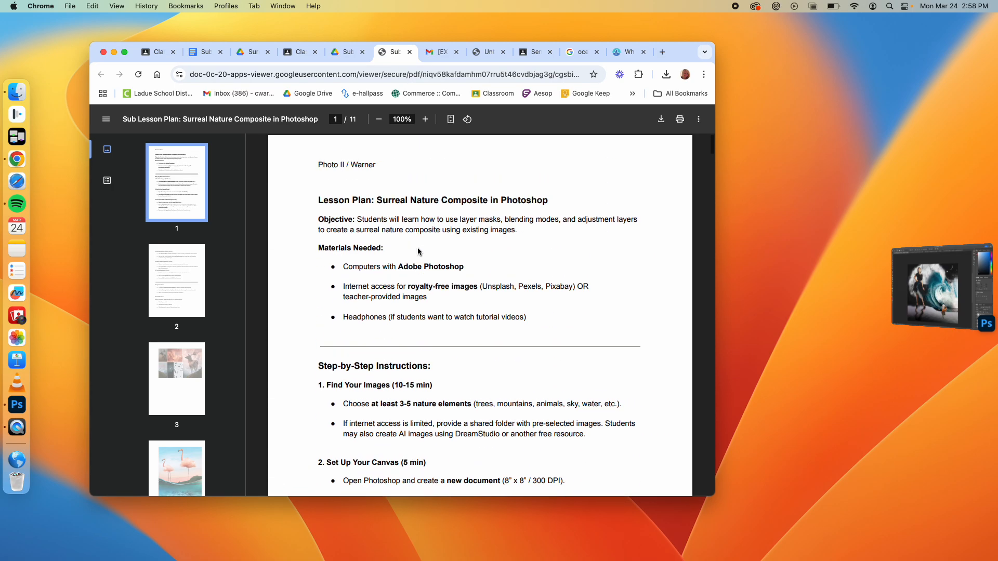
# Step: Browse the available source images in the Surreal Nature Composite folder in Google Drive
pyautogui.click(252, 52)
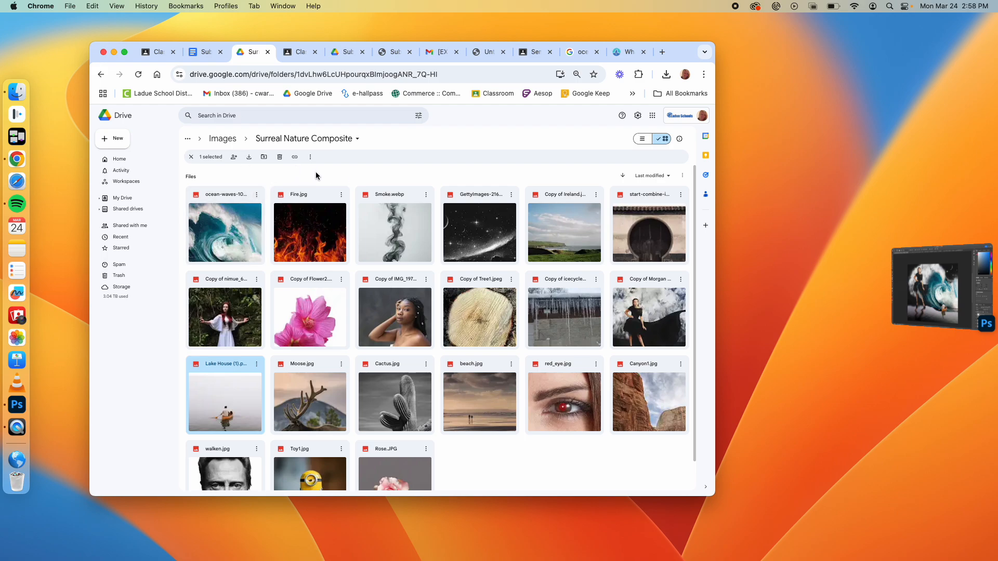
pyautogui.scroll(-1, 344, 344)
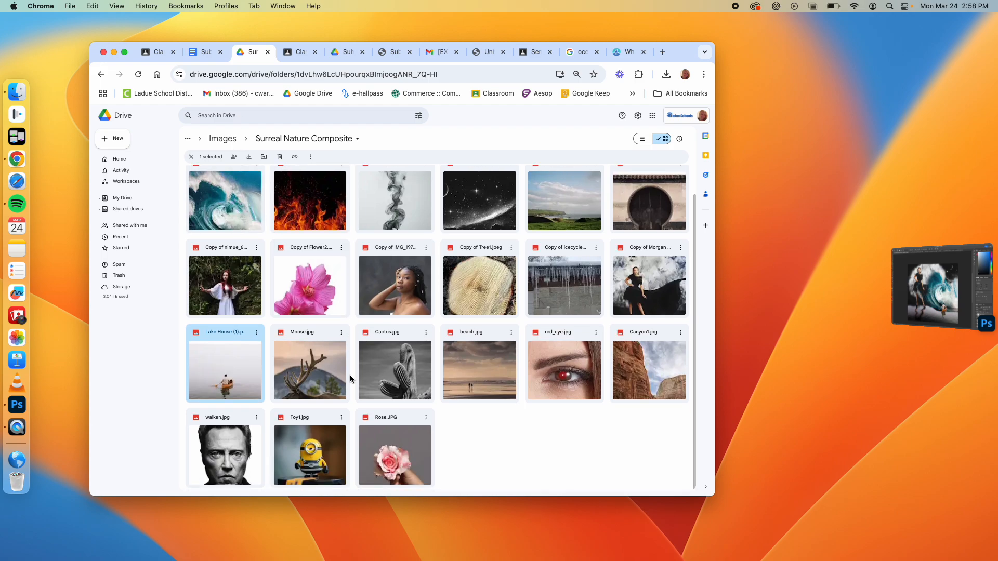
pyautogui.scroll(1, 350, 375)
pyautogui.scroll(-1, 350, 375)
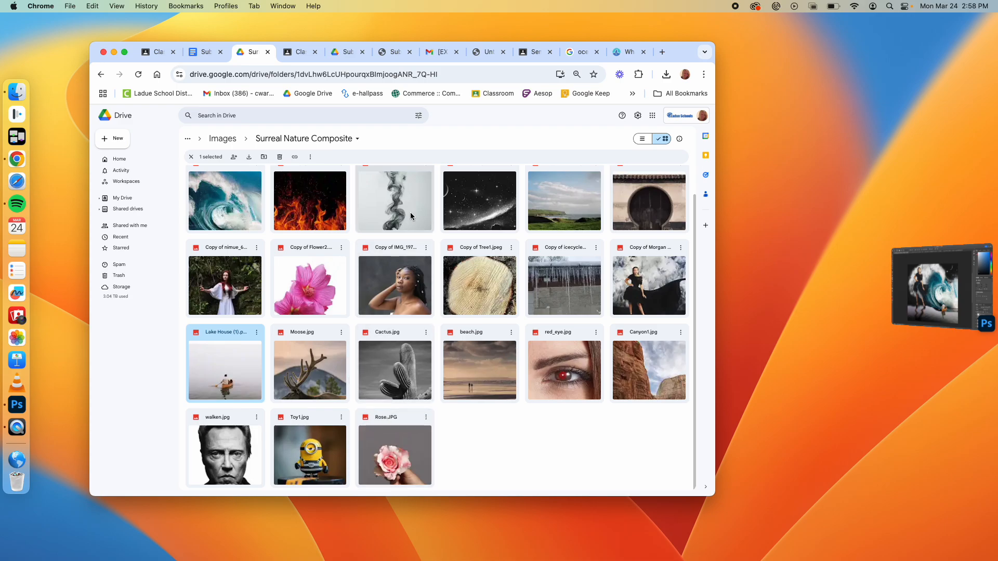
pyautogui.scroll(1, 516, 286)
pyautogui.scroll(-1, 517, 287)
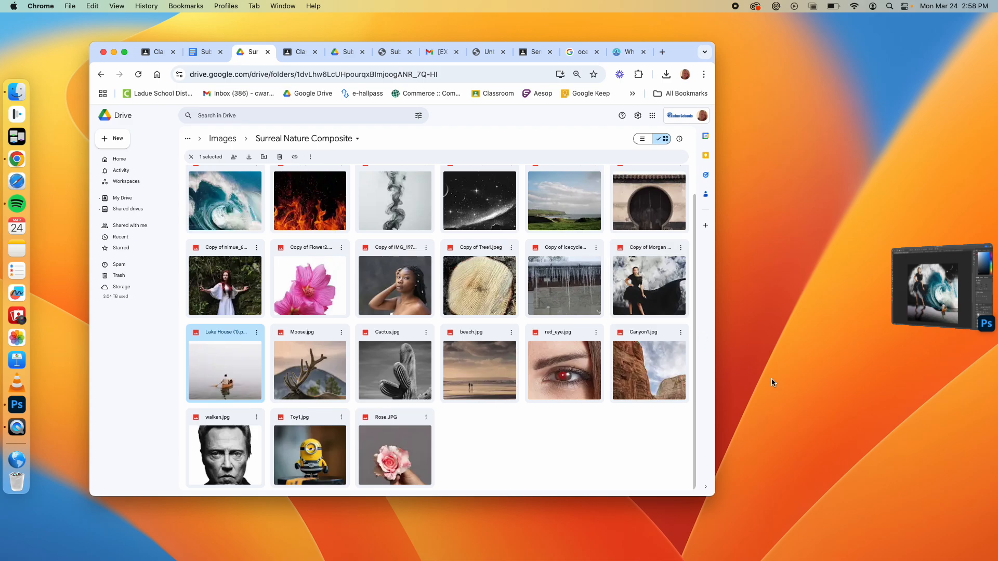
# Step: Switch back to Photoshop and open Copy of Morgan 3.jpg from the Downloads folder
pyautogui.click(933, 290)
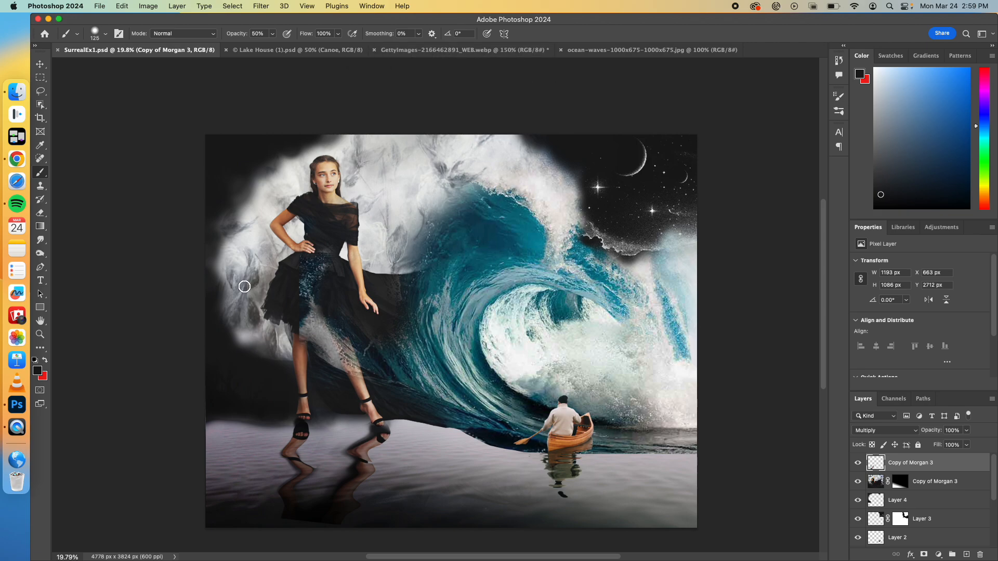
pyautogui.click(100, 6)
pyautogui.click(110, 30)
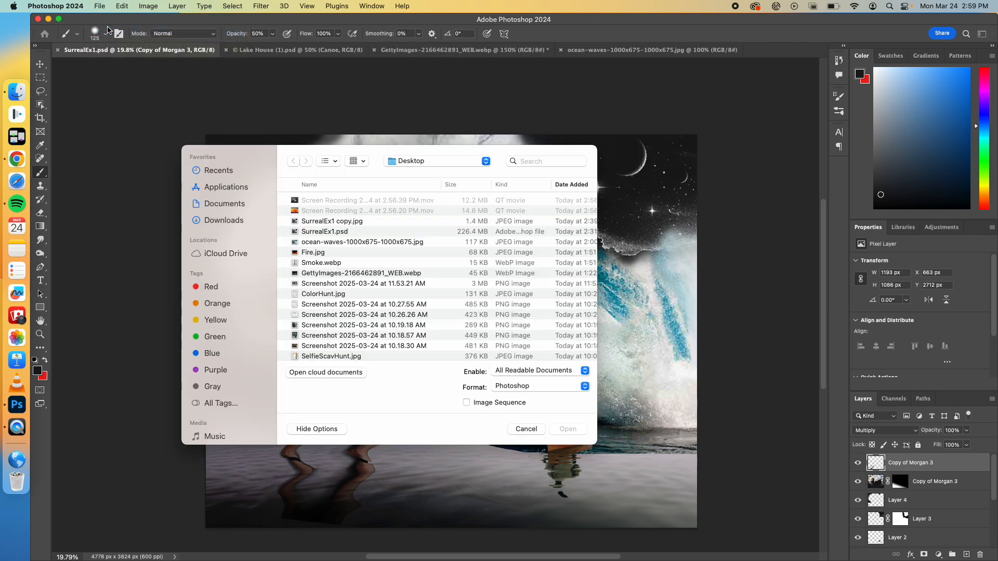
pyautogui.click(234, 219)
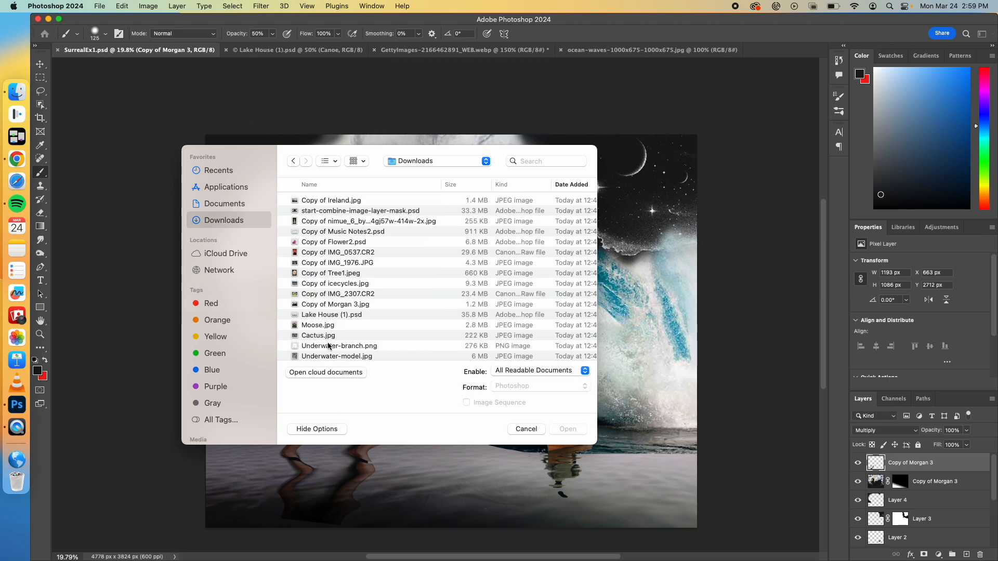
pyautogui.click(331, 305)
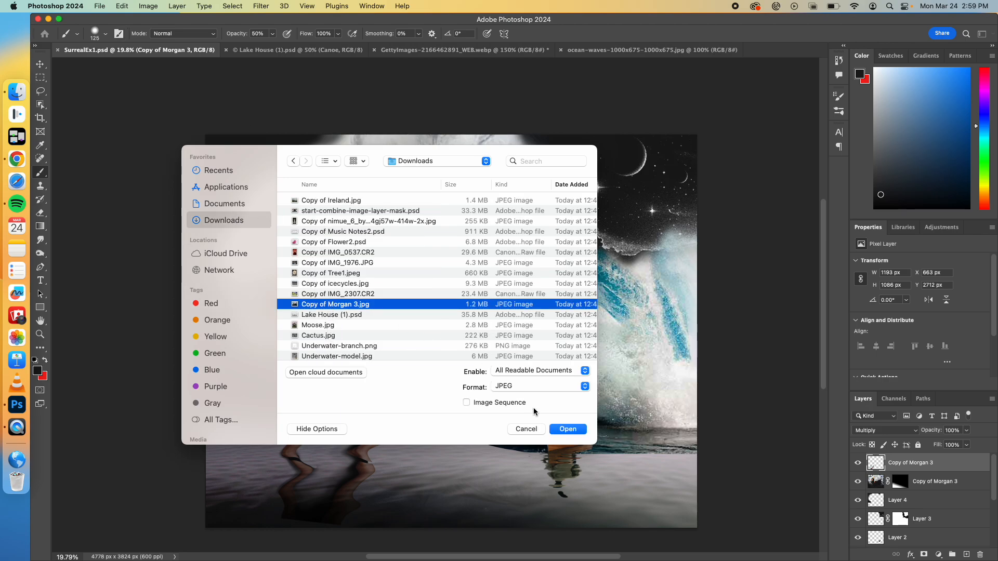
pyautogui.click(567, 429)
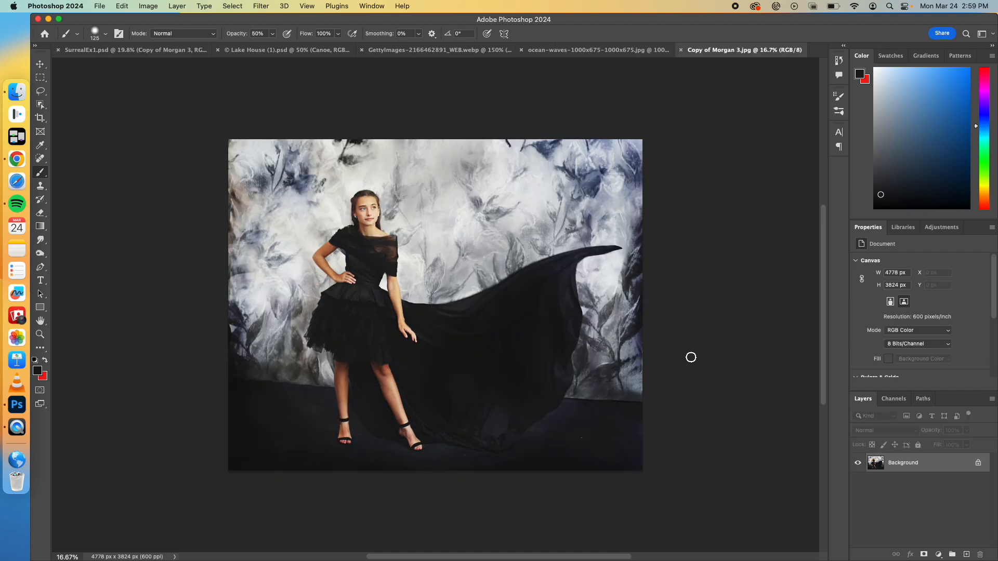
# Step: Duplicate the Background layer of the portrait and hide the original
pyautogui.moveTo(944, 465); pyautogui.dragTo(966, 554)
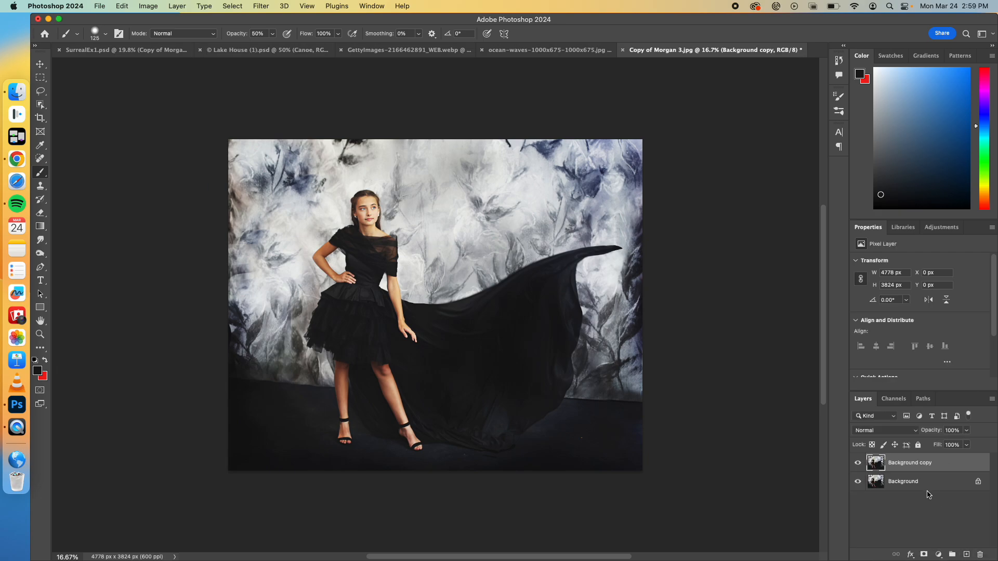
pyautogui.click(858, 481)
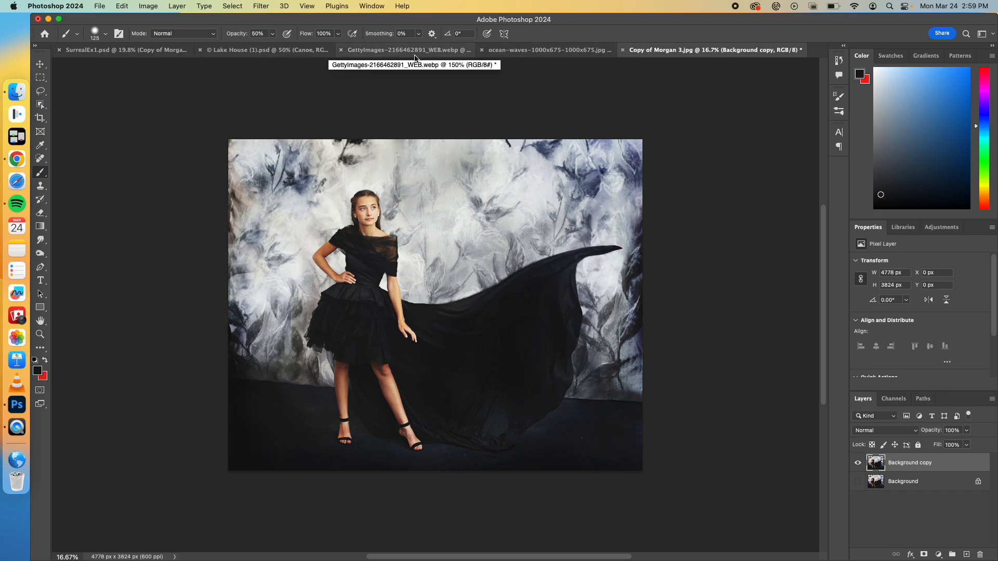
# Step: Select the entire Canoe layer image in Lake House (1).psd and copy it
pyautogui.click(295, 55)
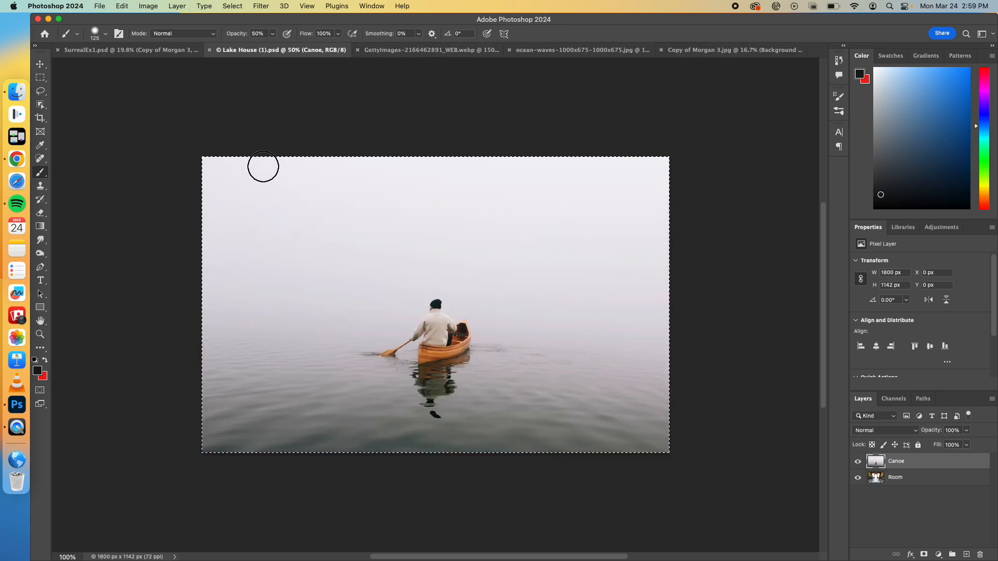
pyautogui.press('super+d')
pyautogui.press('super+a')
pyautogui.click(124, 6)
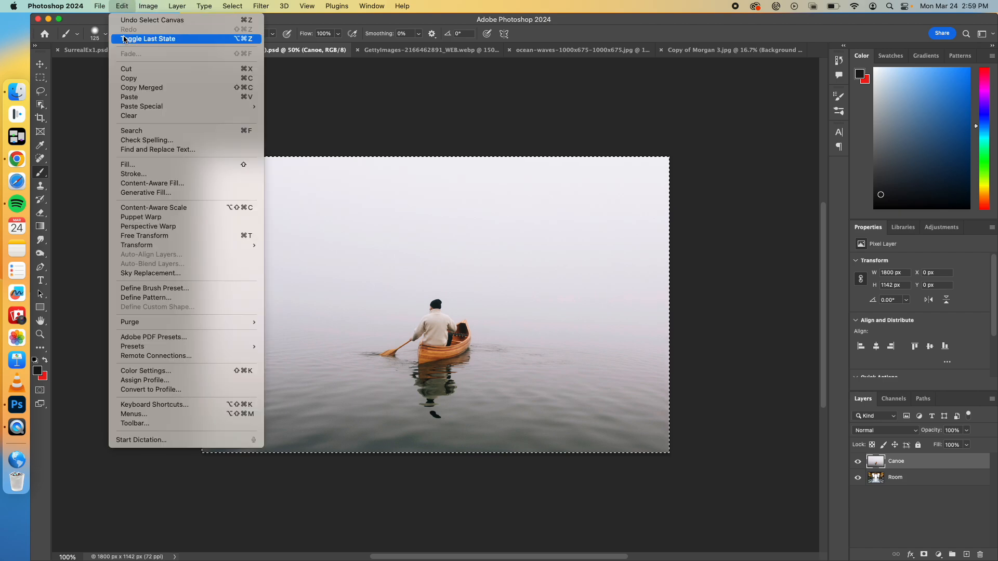
pyautogui.click(128, 78)
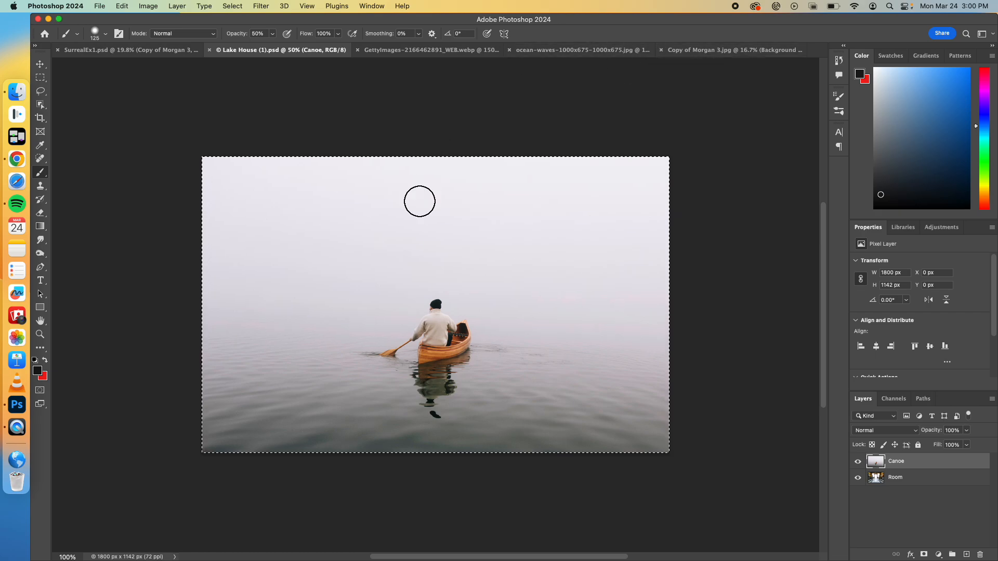
pyautogui.click(124, 6)
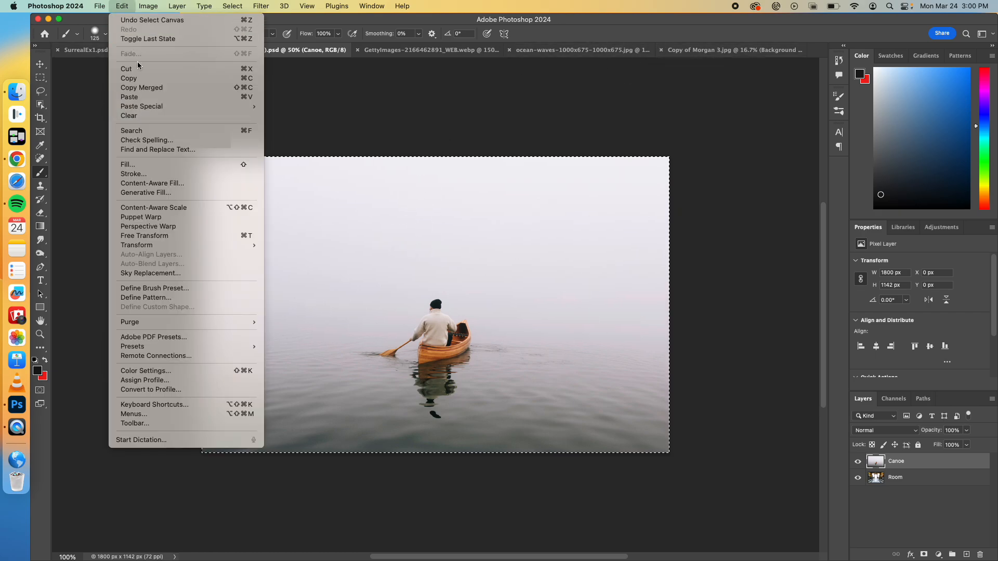
pyautogui.click(139, 79)
# Step: Paste the canoe photo directly above the Background layer in Copy of Morgan 3.jpg and hide the Background copy layer
pyautogui.click(684, 51)
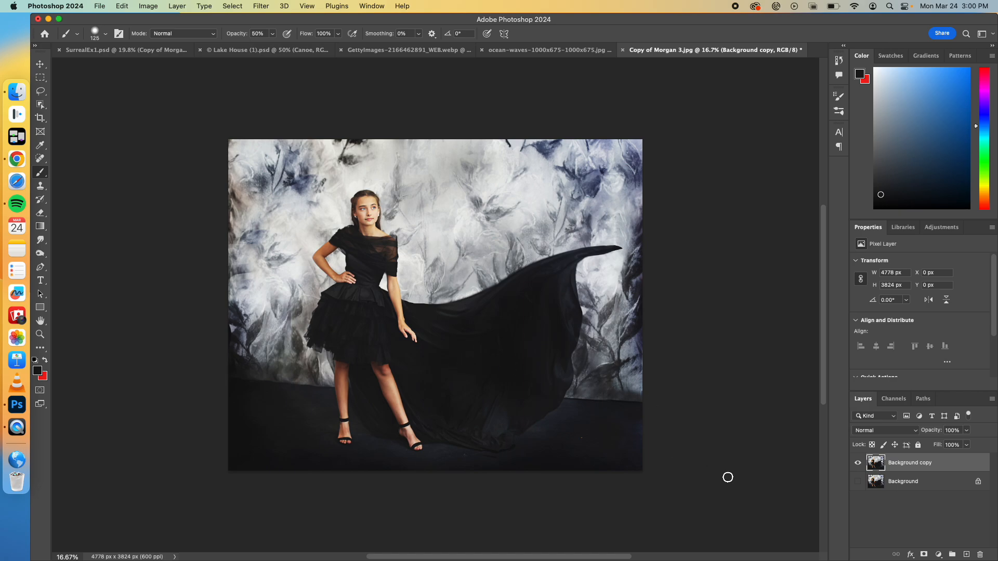
pyautogui.click(929, 483)
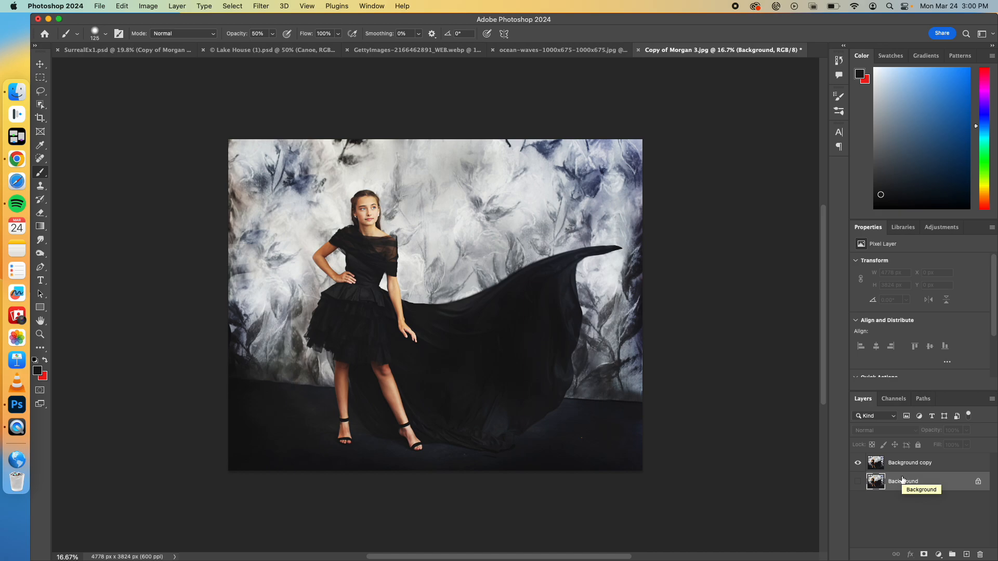
pyautogui.press('super+v')
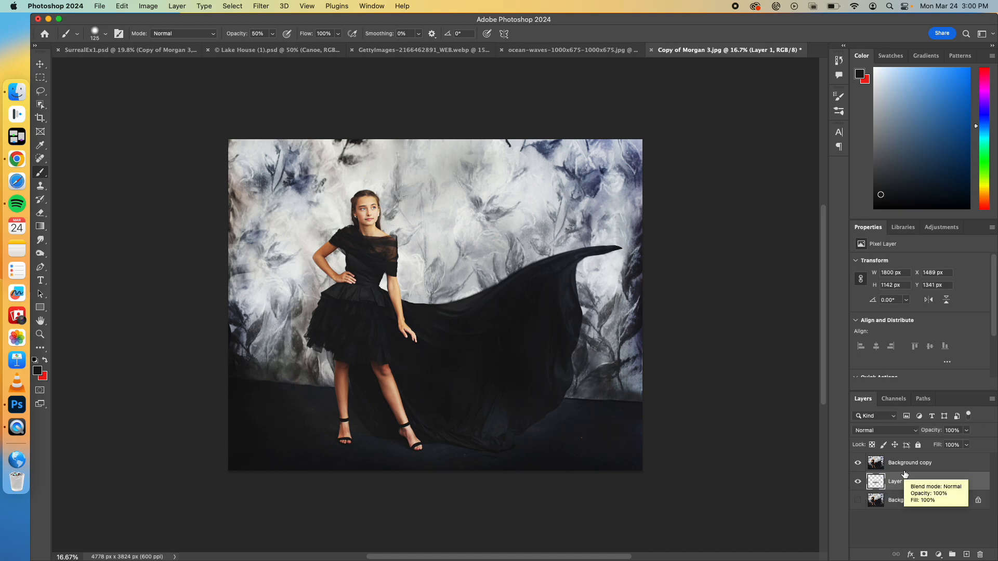
pyautogui.click(857, 462)
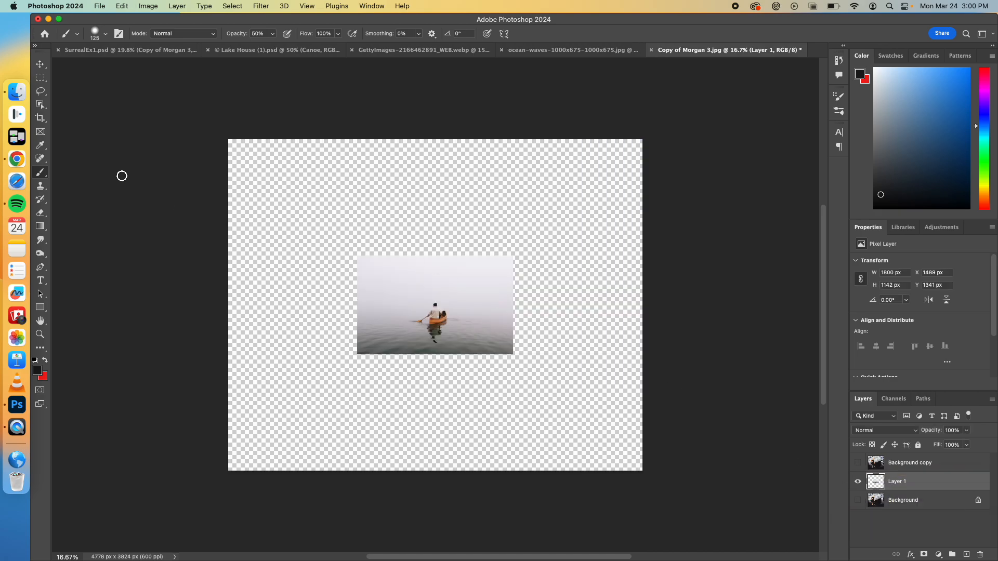
# Step: Scale the pasted canoe photo to about 207% and align it to the canvas's lower-right corner
pyautogui.click(40, 64)
pyautogui.press('super+t')
pyautogui.moveTo(514, 256); pyautogui.dragTo(614, 193)
pyautogui.moveTo(541, 250); pyautogui.dragTo(575, 361)
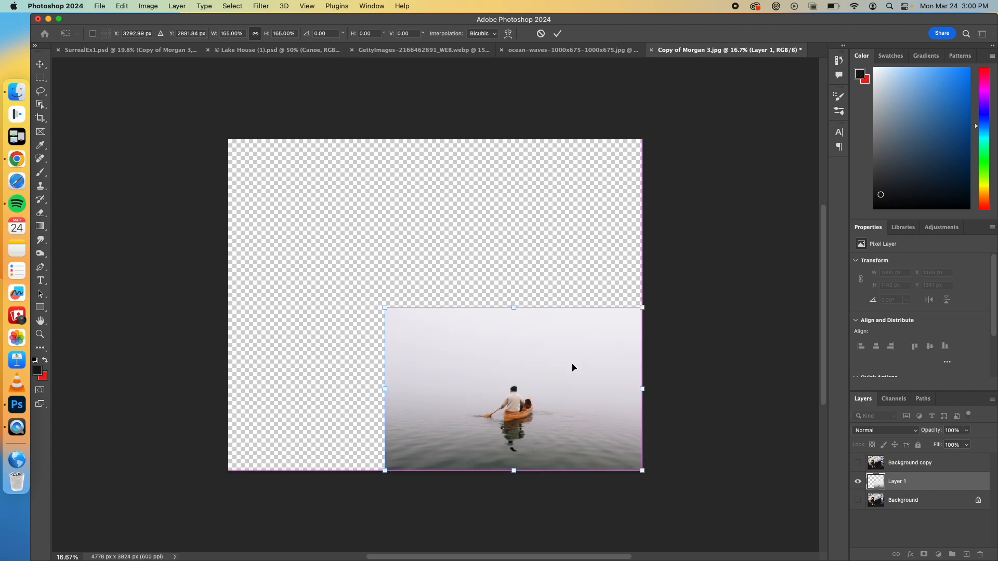
pyautogui.moveTo(385, 308); pyautogui.dragTo(341, 234)
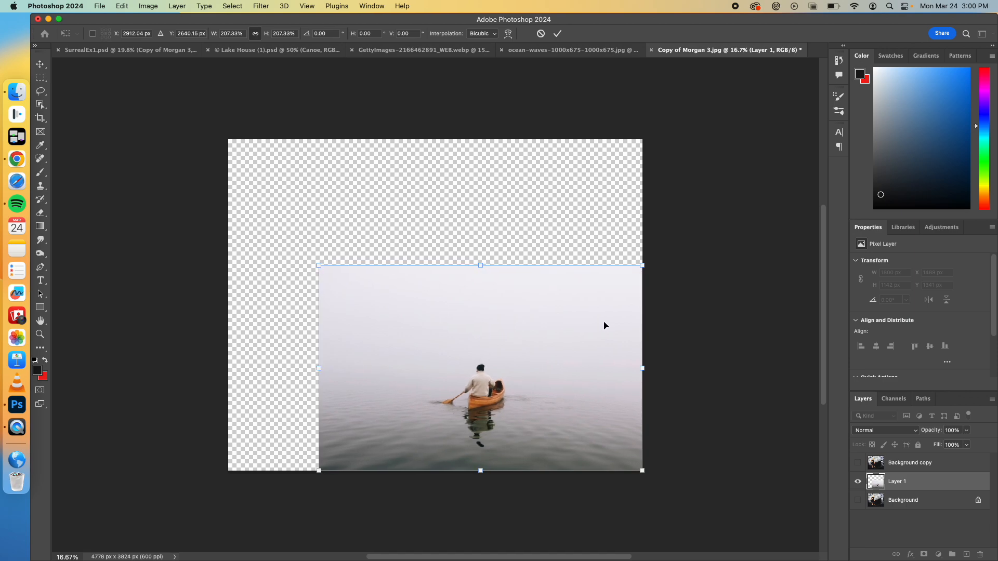
pyautogui.press('Return')
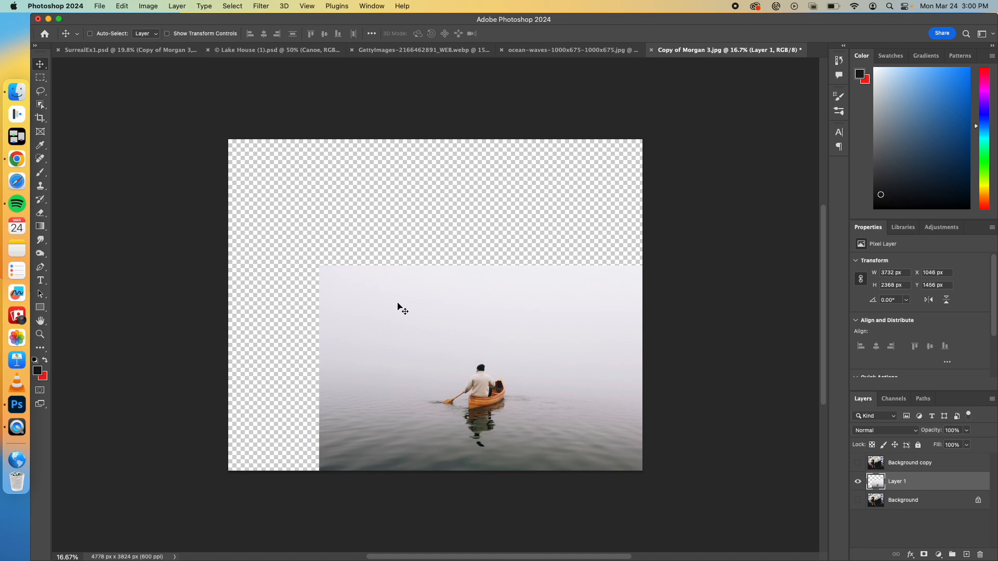
# Step: Generative Fill the empty strip left of the canoe photo, overlapping its edge, with "Sea monster purple in distance", choosing the second variation
pyautogui.click(42, 77)
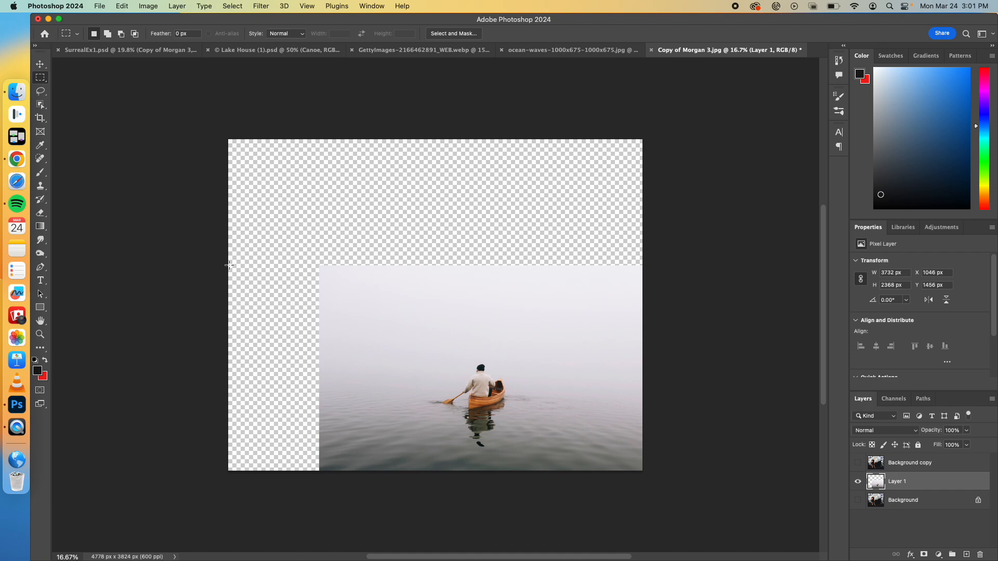
pyautogui.moveTo(226, 264); pyautogui.dragTo(328, 489)
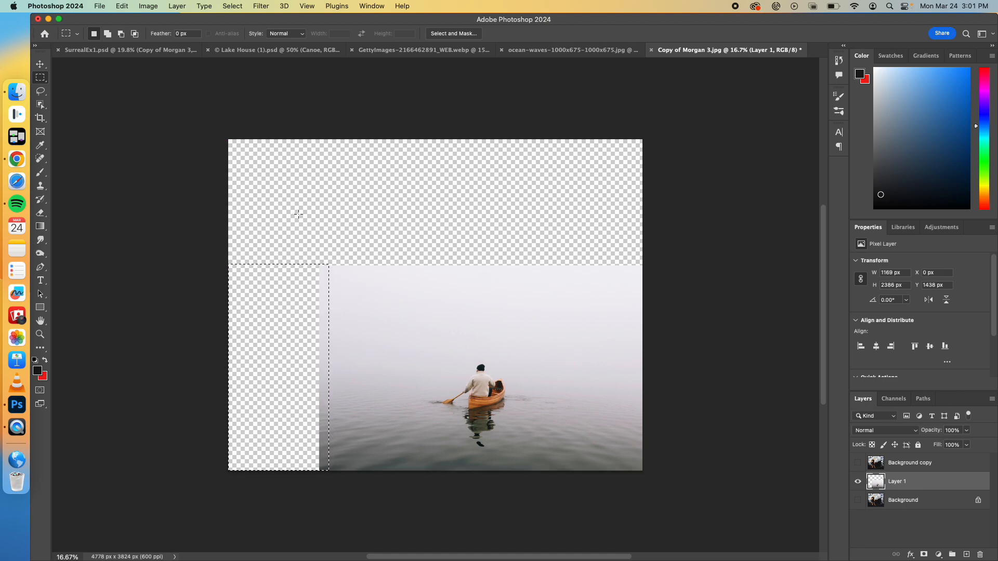
pyautogui.click(122, 6)
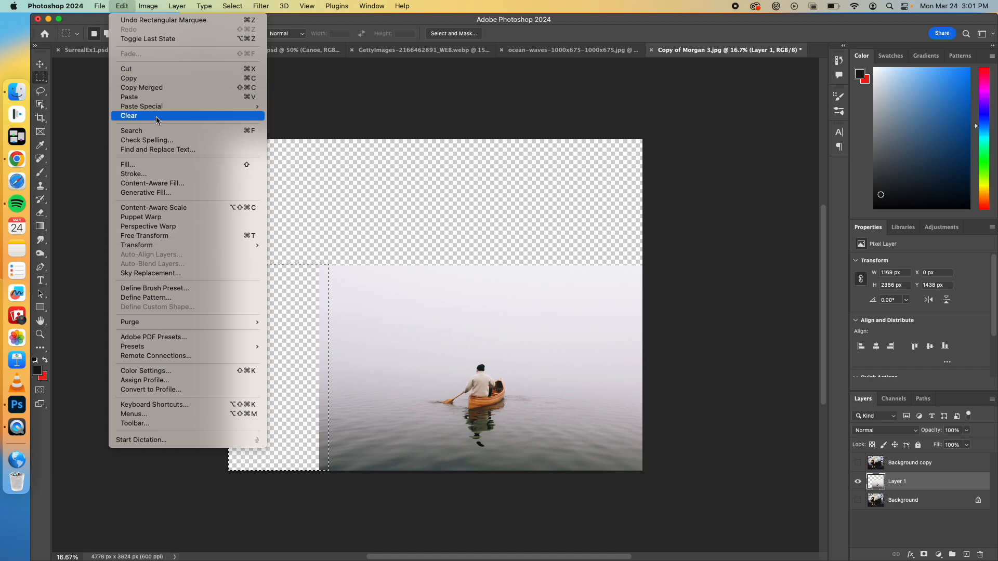
pyautogui.click(147, 193)
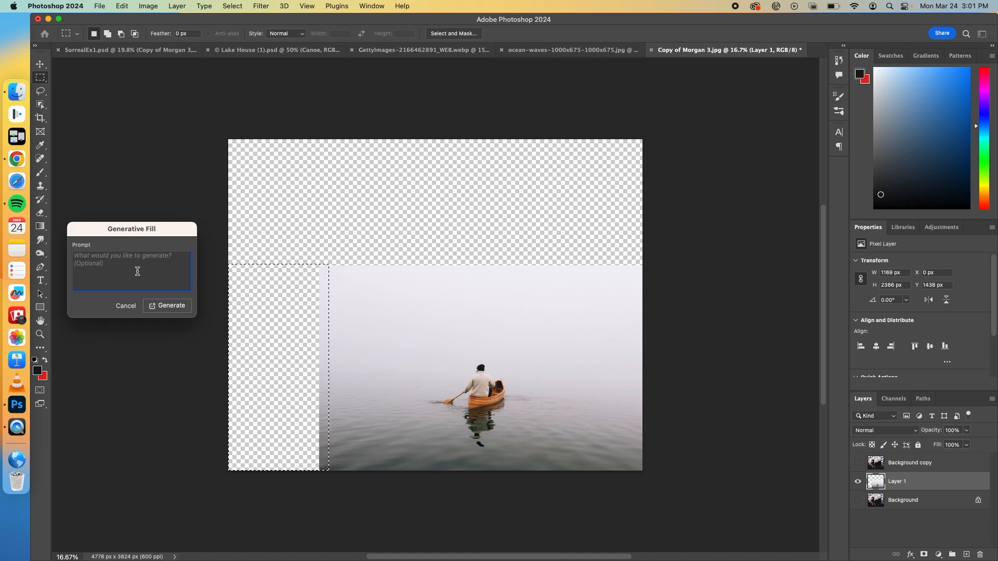
pyautogui.write('Sea monster purple in distance')
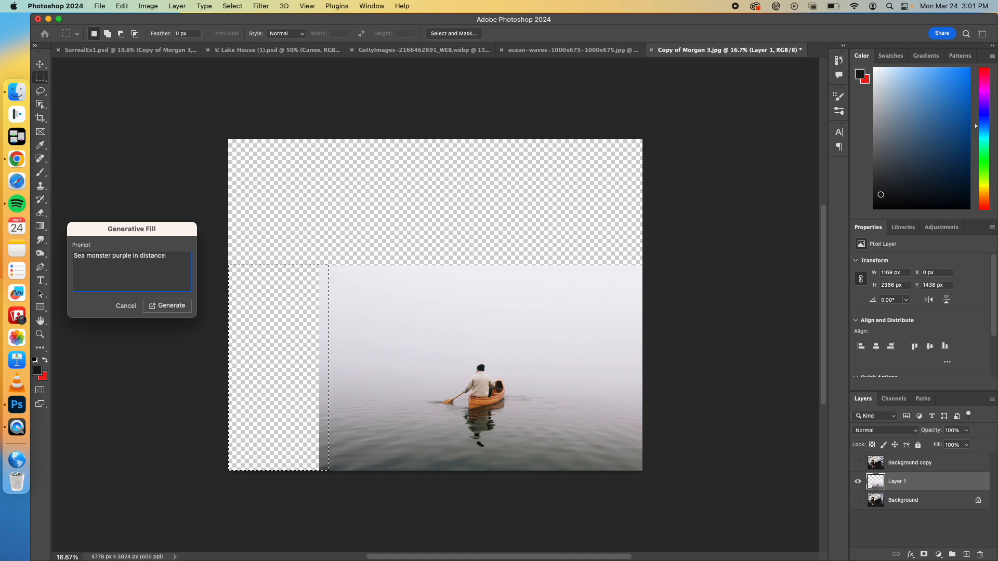
pyautogui.click(156, 306)
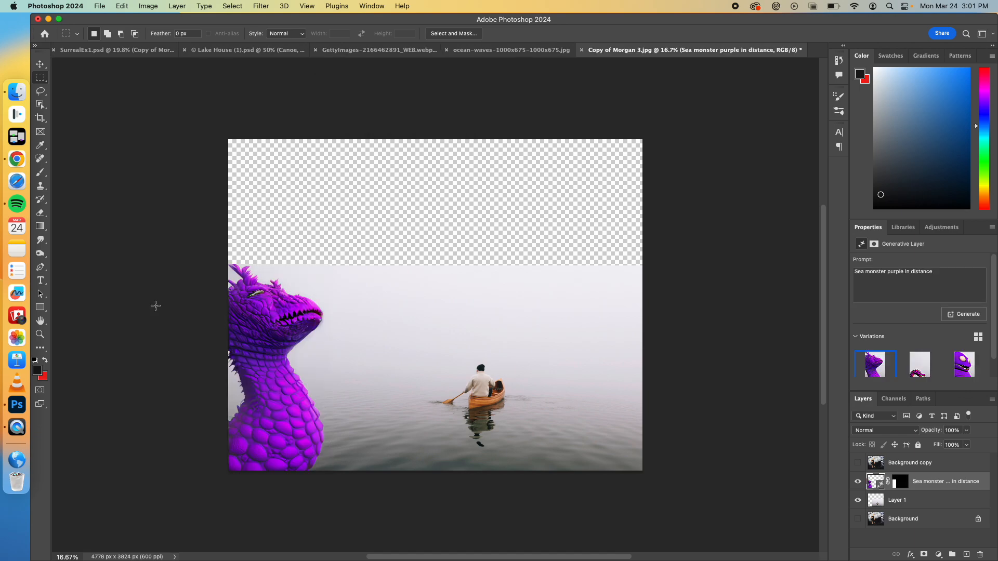
pyautogui.click(922, 369)
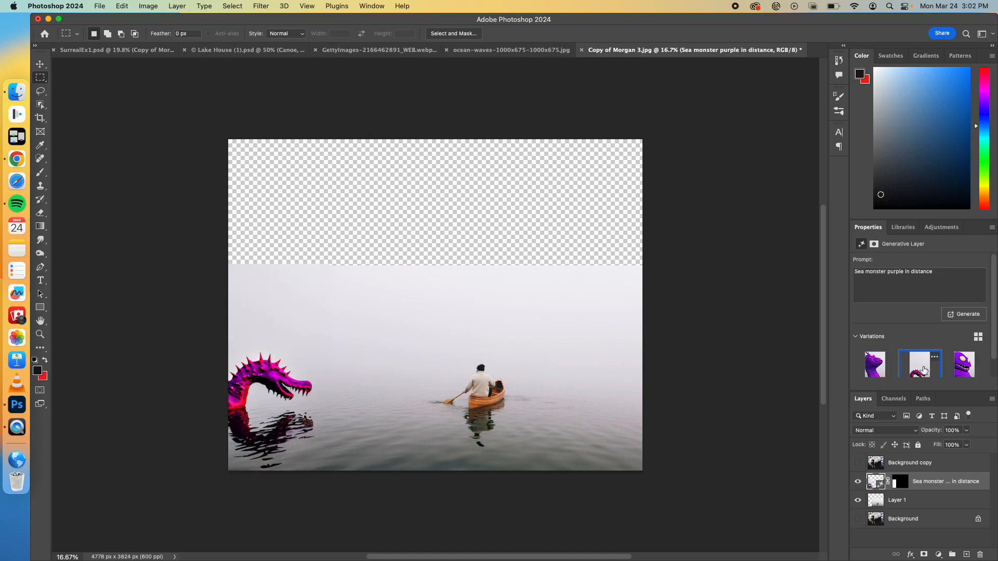
# Step: Compare the third sea monster variation with the second, then undo the Generative Fill, keeping the strip beside the canoe photo selected
pyautogui.click(956, 373)
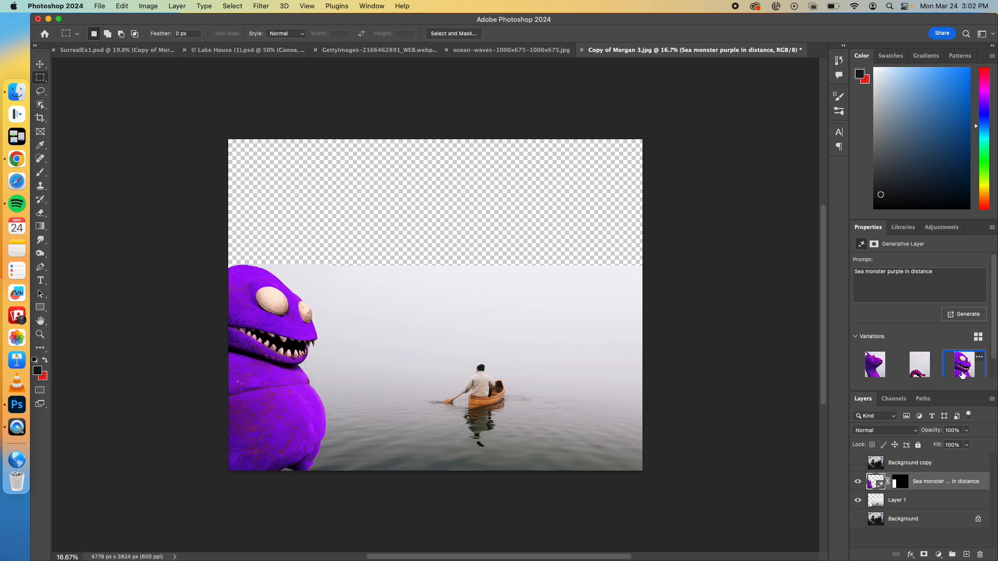
pyautogui.click(922, 370)
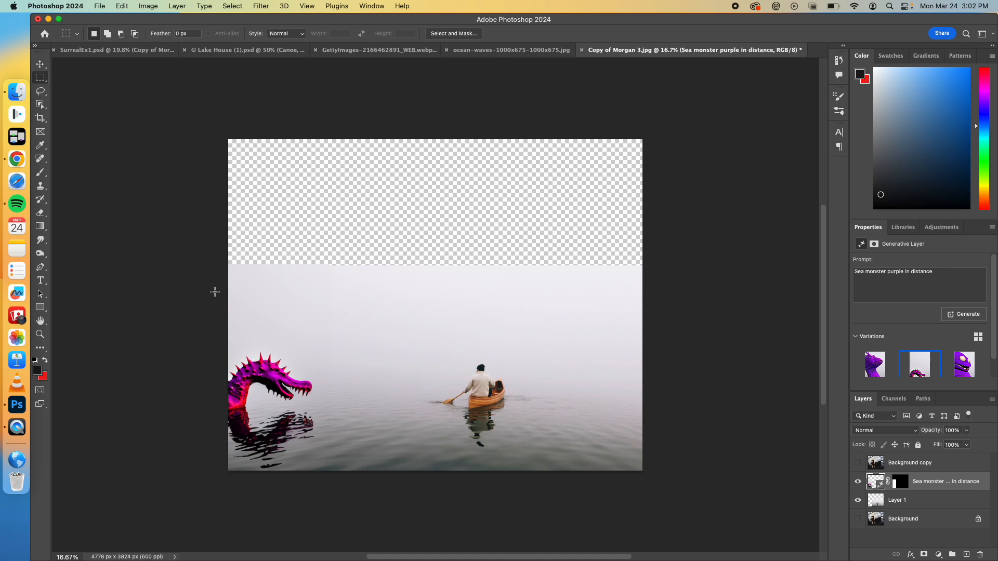
pyautogui.press('super+z')
pyautogui.press('super+z')
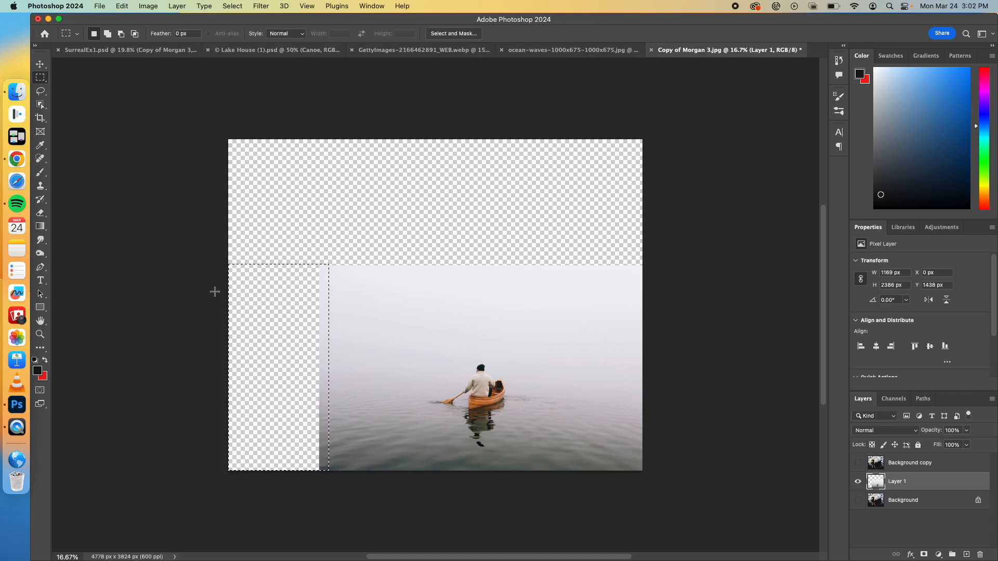
# Step: Fill the selected strip left of the canoe photo with Content-Aware contents and clear the selection
pyautogui.click(119, 6)
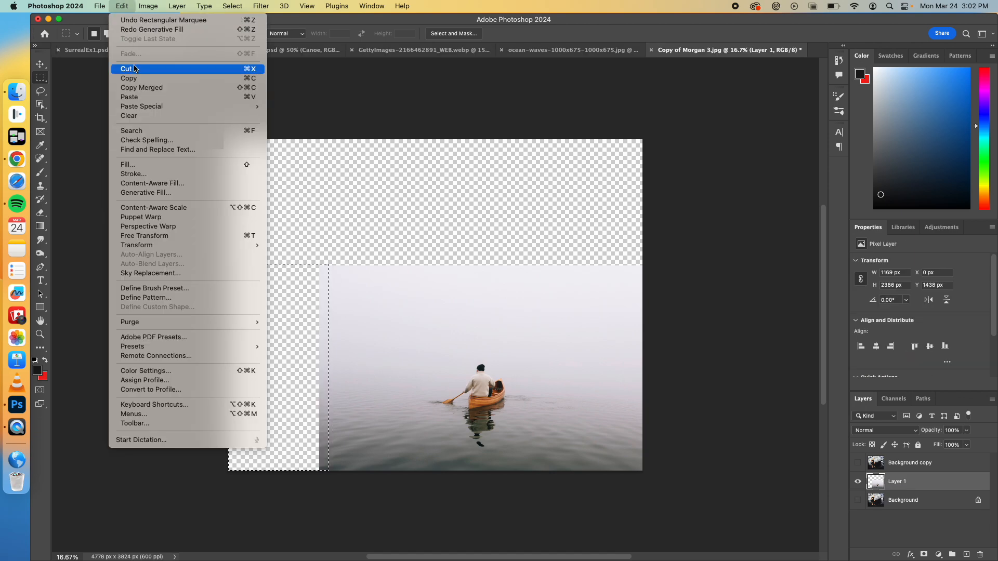
pyautogui.click(142, 168)
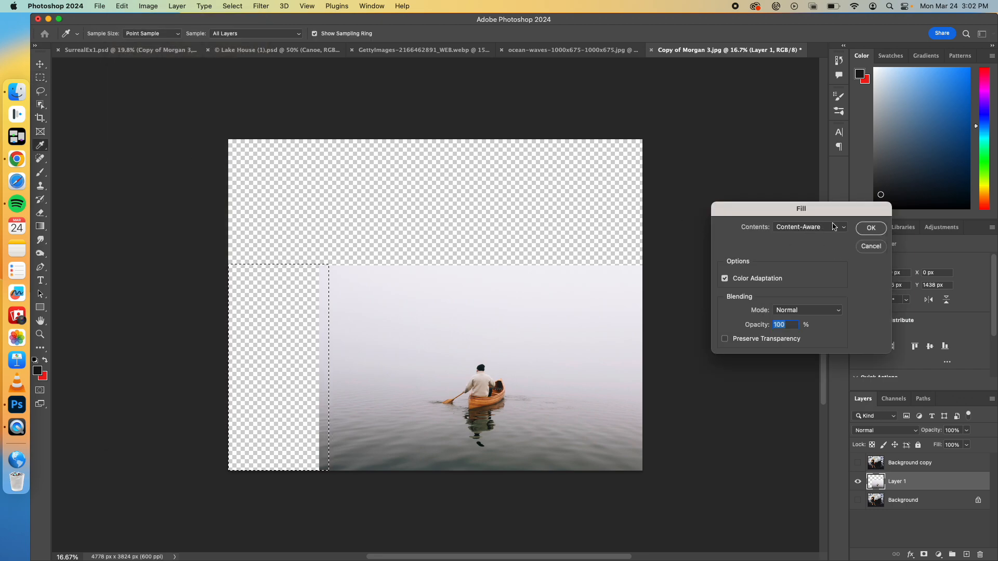
pyautogui.click(868, 229)
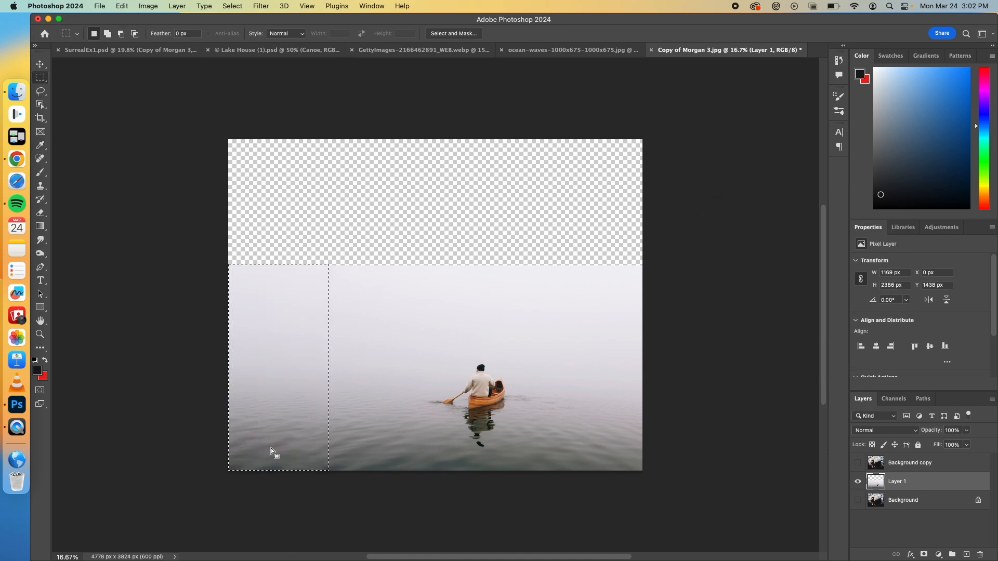
pyautogui.press('super+d')
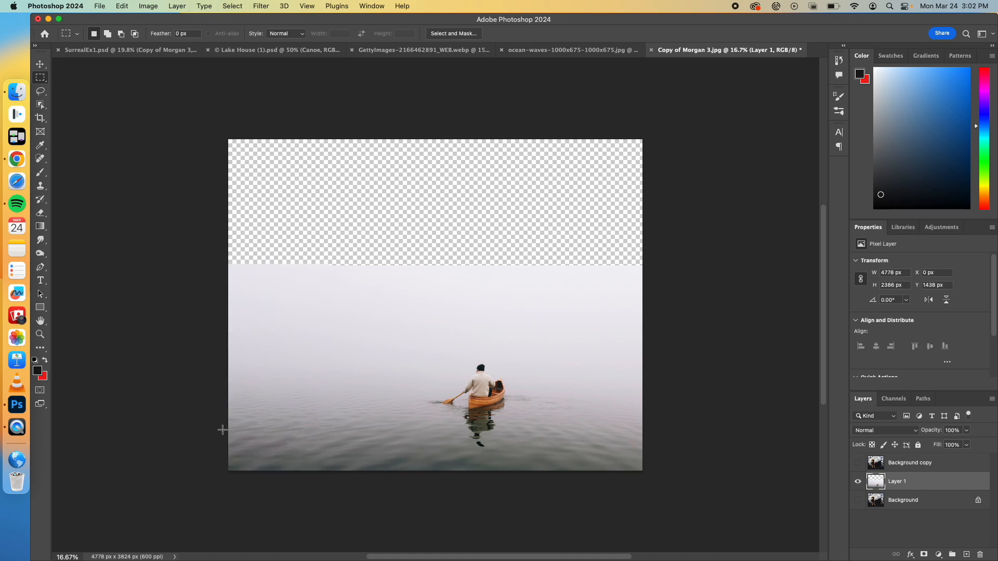
# Step: Select the empty area above the canoe photo, slightly overlapping its upper edge, and fill it with Content-Aware contents
pyautogui.moveTo(221, 128); pyautogui.dragTo(672, 274)
pyautogui.click(122, 6)
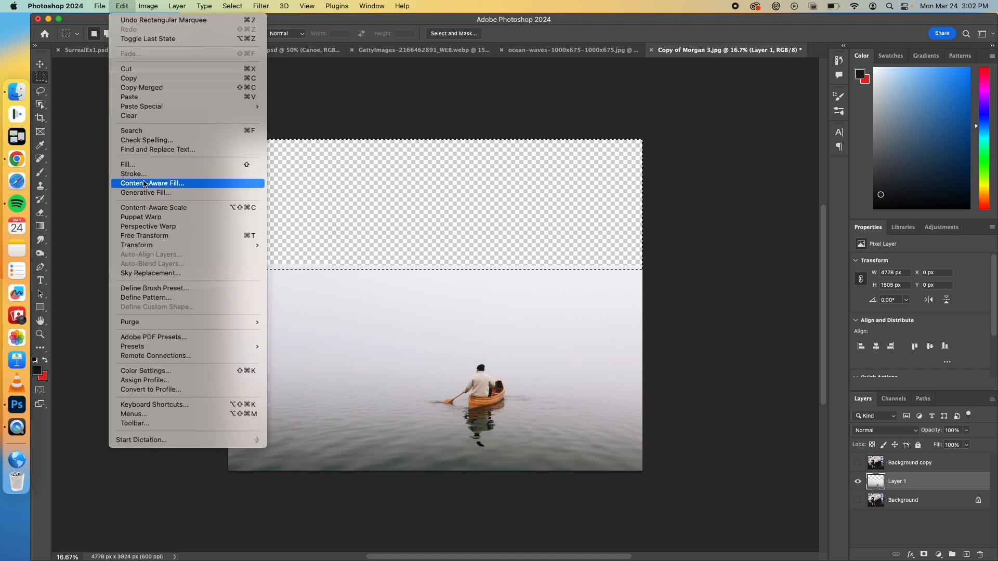
pyautogui.click(136, 165)
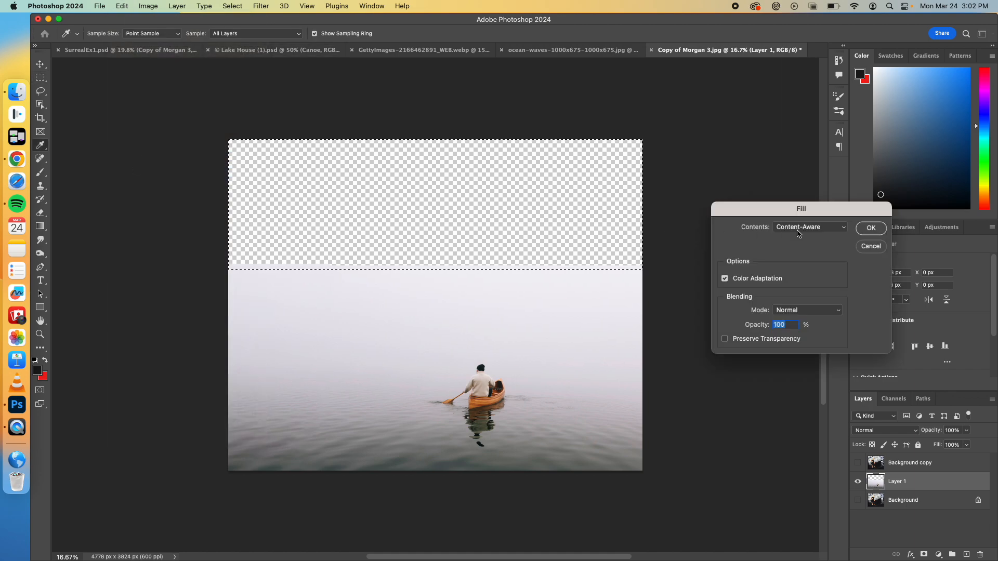
pyautogui.click(874, 226)
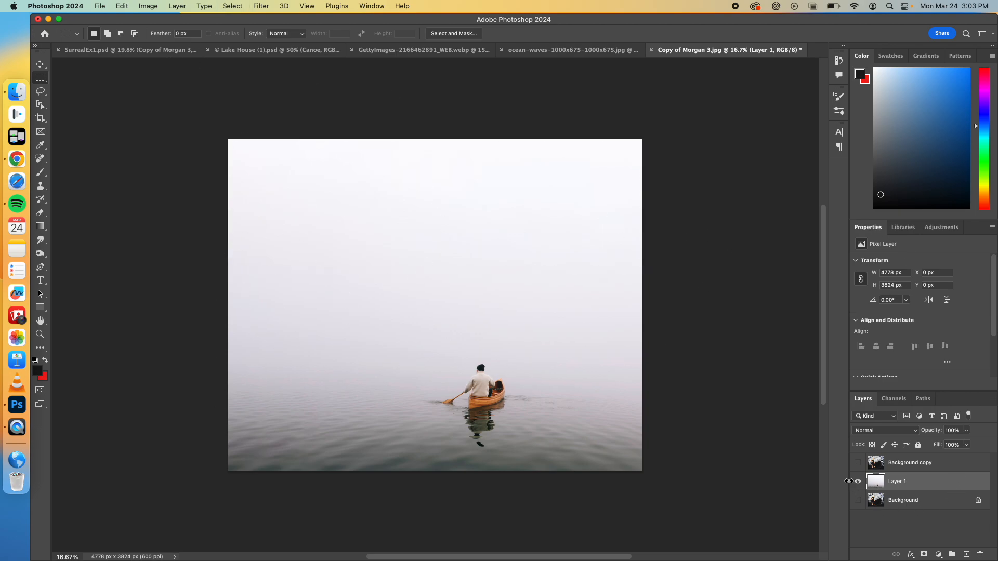
# Step: Show the Background copy layer and use Select Subject on it to select the woman and her flowing dress
pyautogui.click(858, 463)
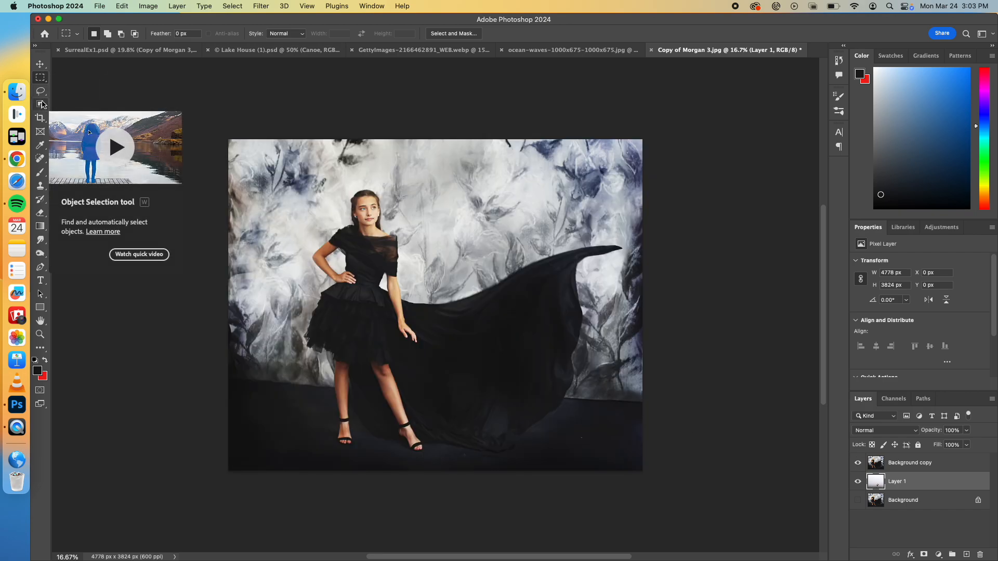
pyautogui.click(41, 105)
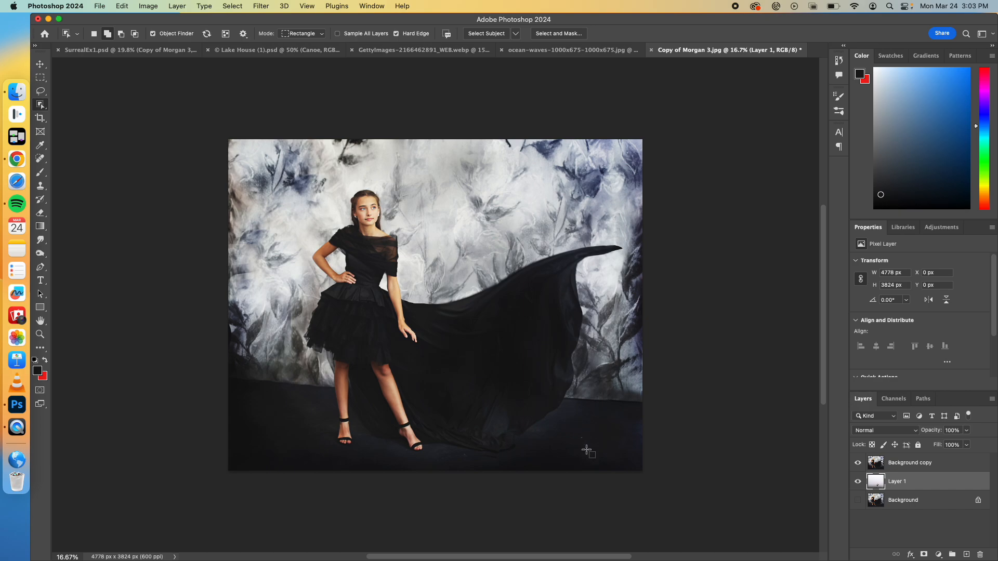
pyautogui.click(483, 38)
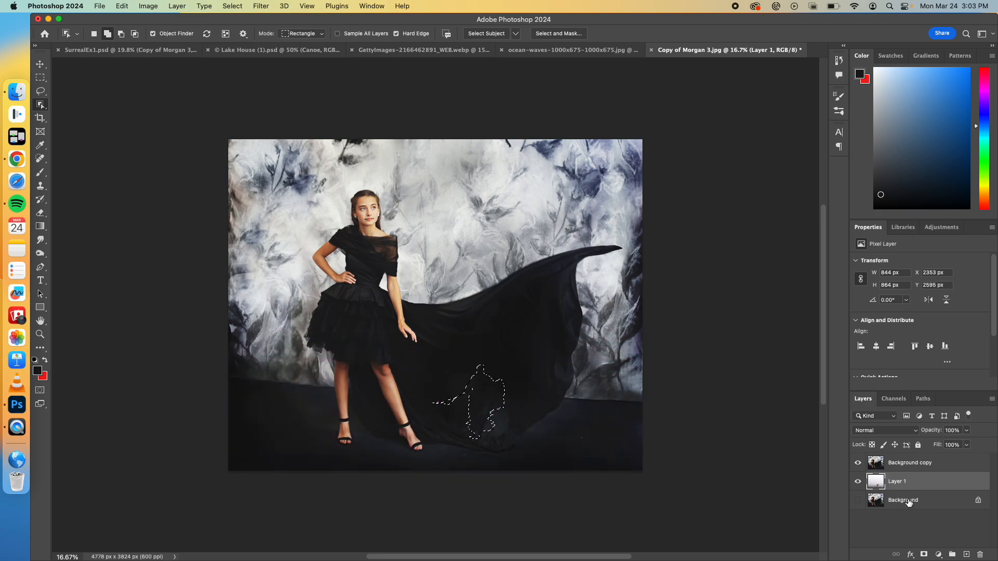
pyautogui.press('super+d')
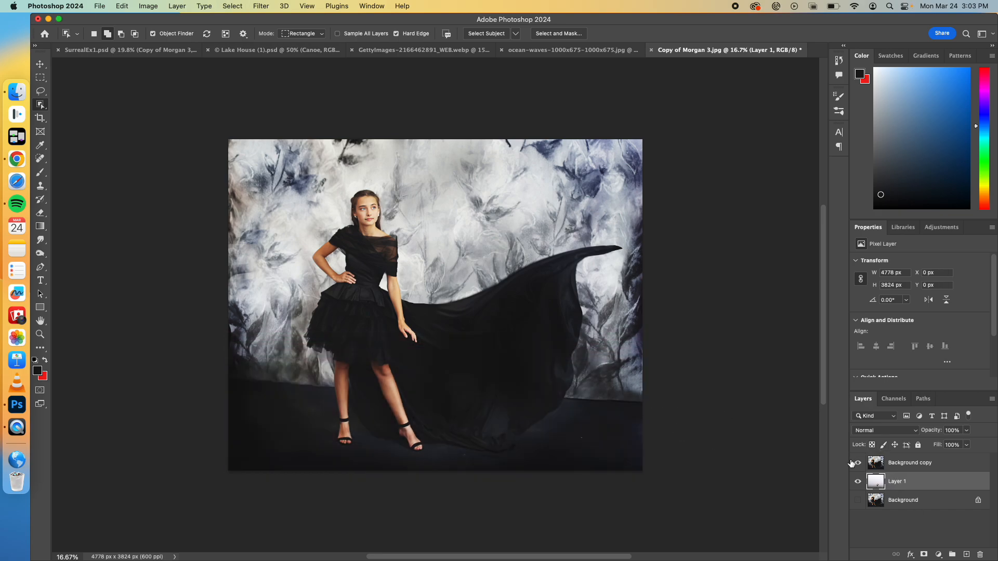
pyautogui.click(885, 464)
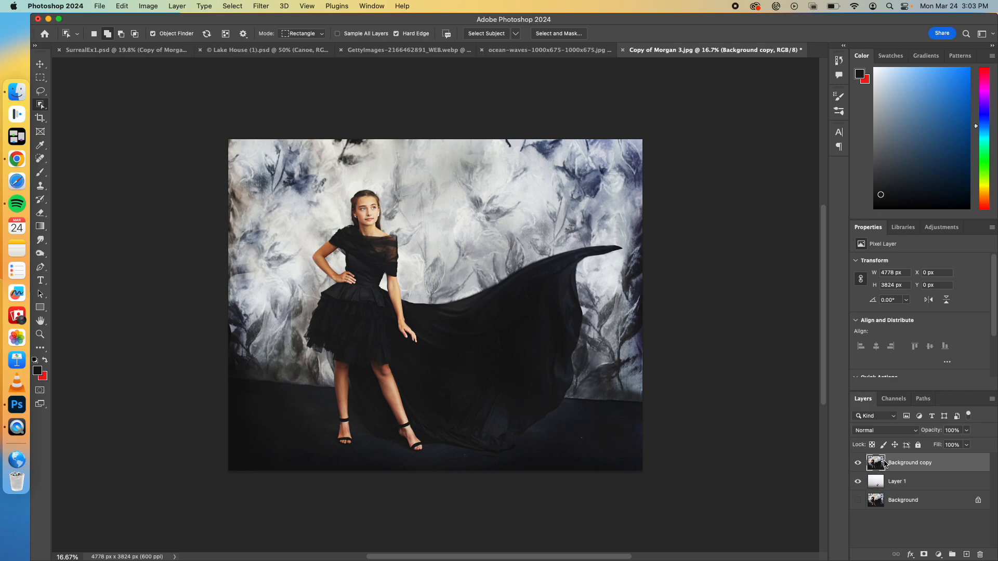
pyautogui.click(489, 34)
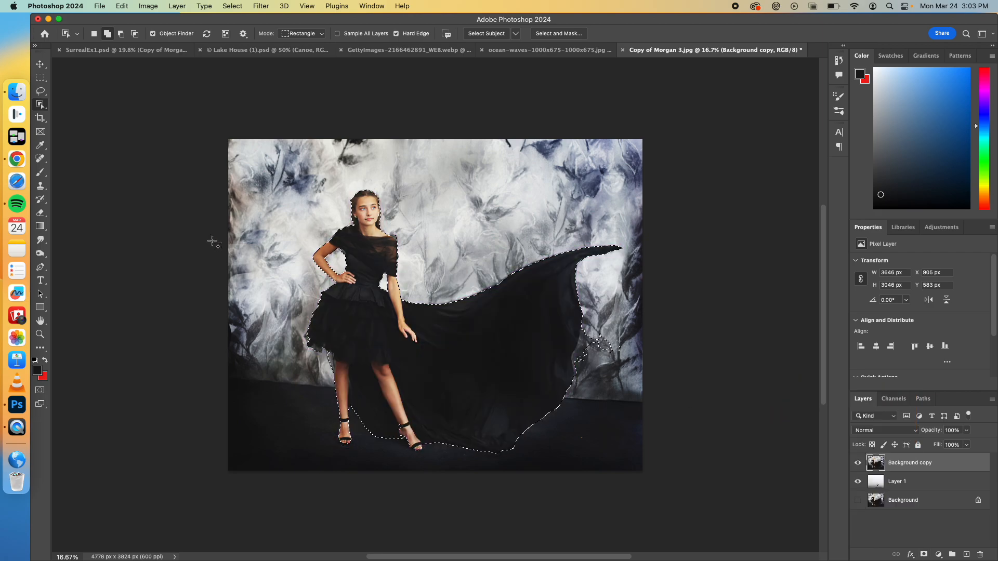
# Step: Add a layer mask to Background copy from the selection and move the cut-out woman up and left over the lake
pyautogui.click(40, 64)
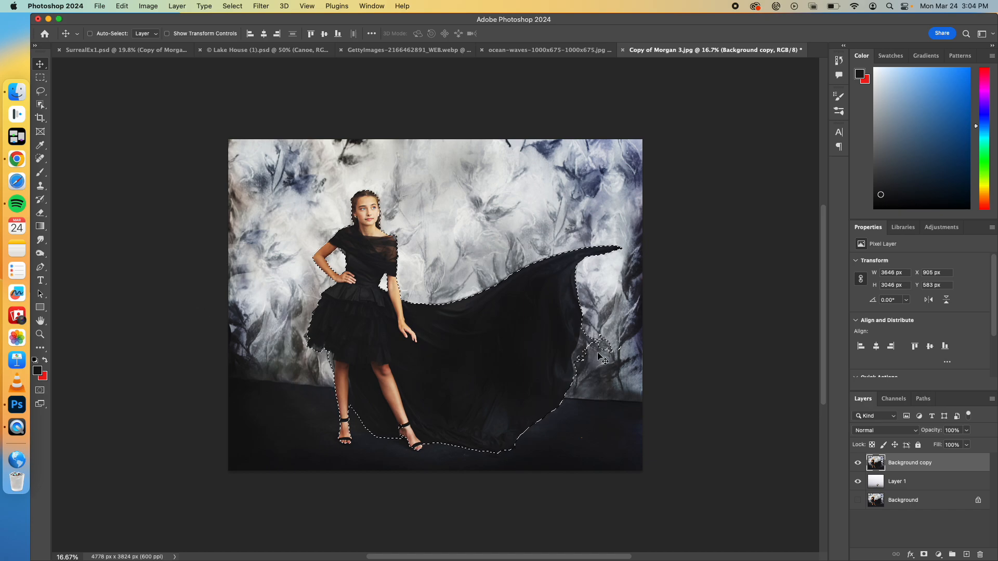
pyautogui.click(925, 556)
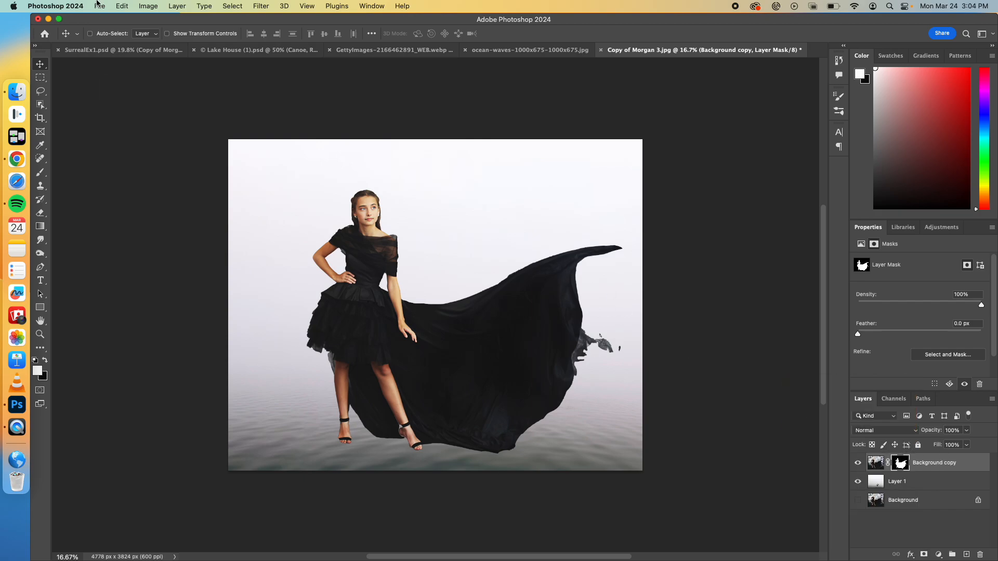
pyautogui.moveTo(360, 338); pyautogui.dragTo(323, 289)
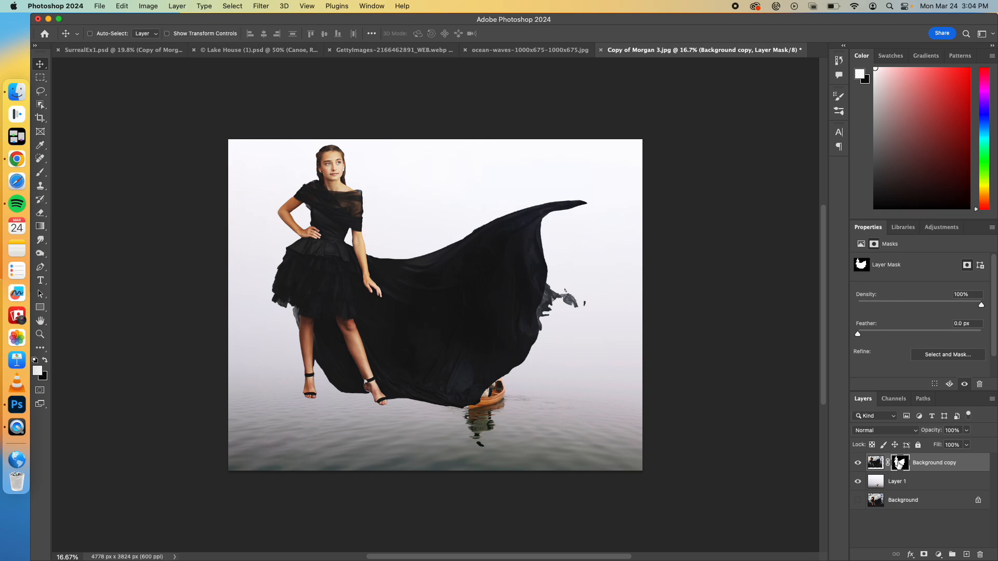
# Step: Paint black on the Background copy mask at 100% opacity with a brush up to 300 px to hide the backdrop remnants beside the cape
pyautogui.click(41, 172)
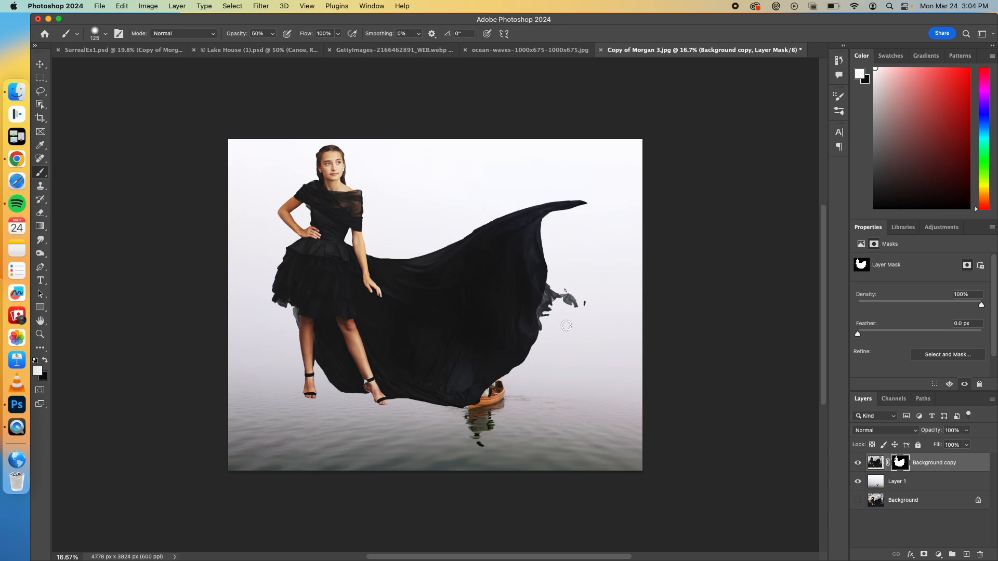
pyautogui.moveTo(566, 280)
pyautogui.mouseDown()
pyautogui.moveTo(552, 297)
pyautogui.moveTo(605, 314)
pyautogui.mouseUp()
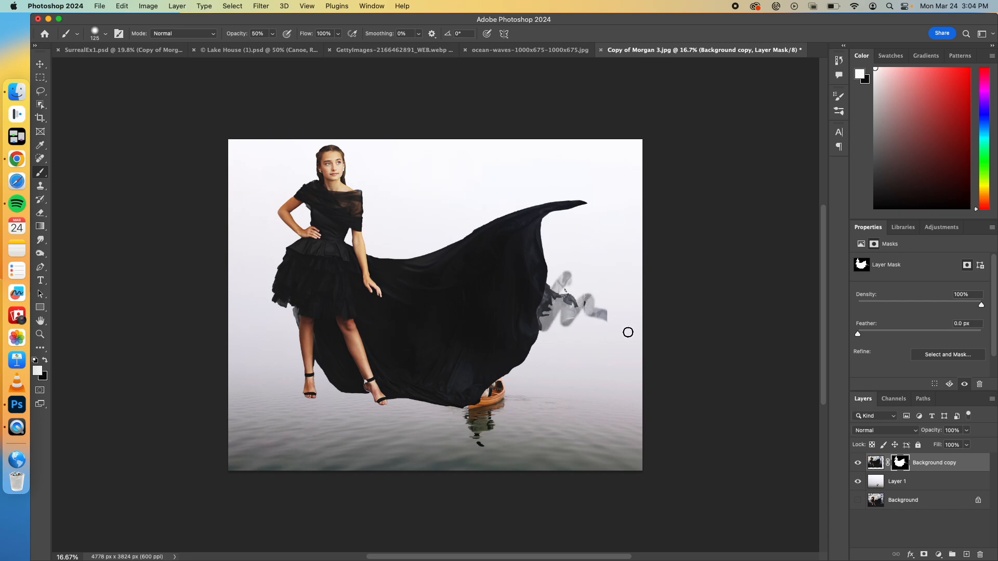
pyautogui.press('super+z')
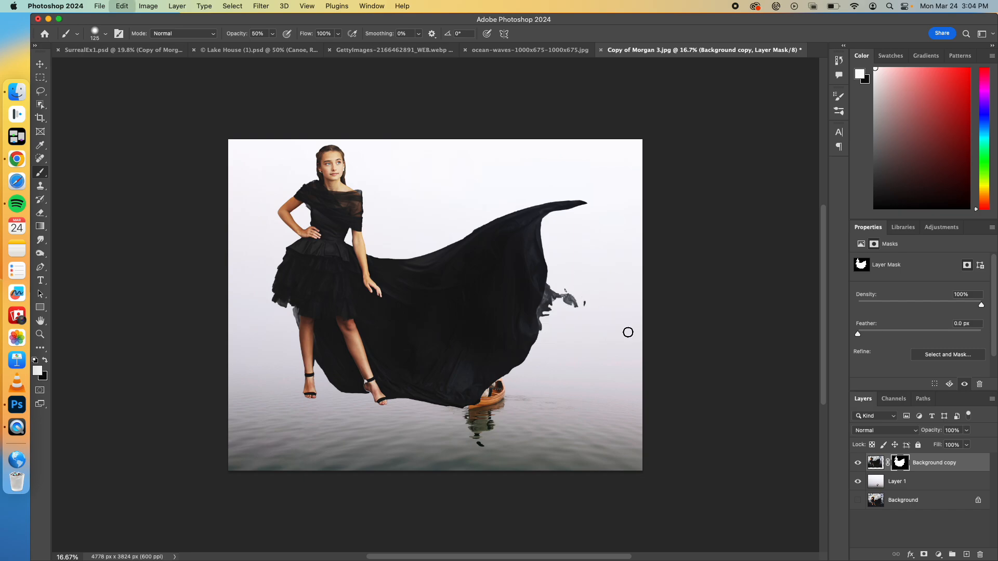
pyautogui.click(46, 361)
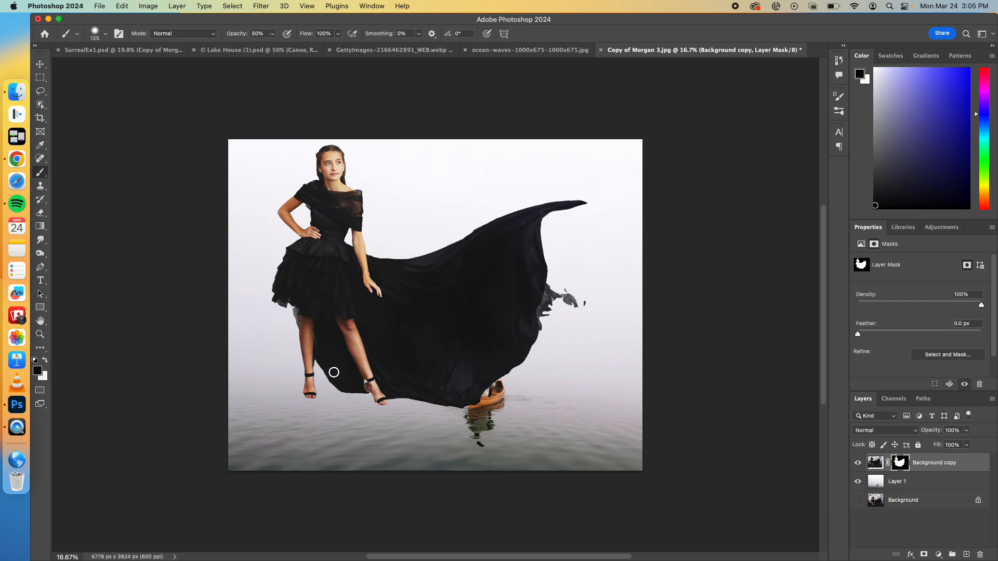
pyautogui.moveTo(573, 307)
pyautogui.mouseDown()
pyautogui.moveTo(571, 282)
pyautogui.moveTo(569, 309)
pyautogui.mouseUp()
pyautogui.click(274, 33)
pyautogui.moveTo(273, 47); pyautogui.dragTo(334, 48)
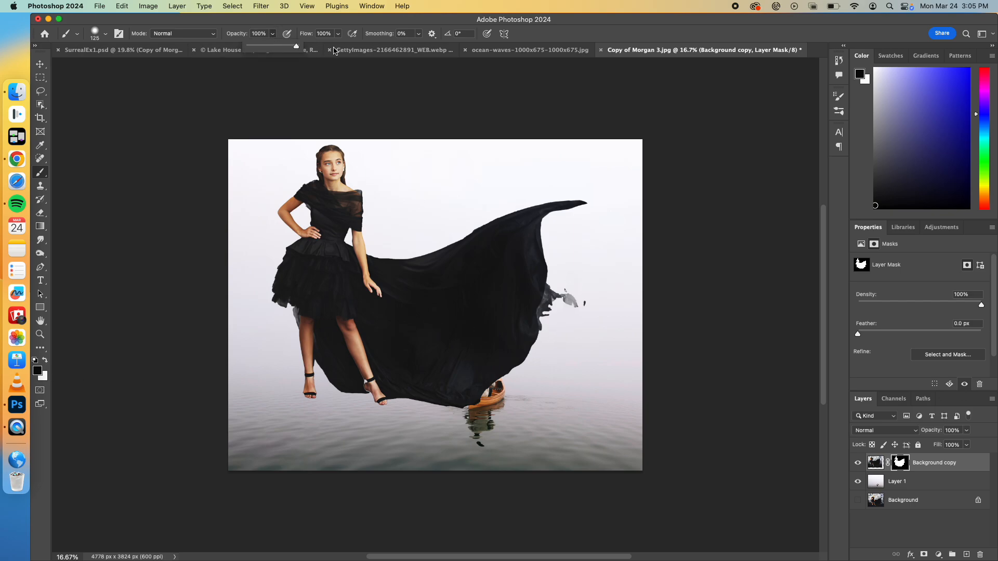
pyautogui.moveTo(579, 288)
pyautogui.mouseDown()
pyautogui.moveTo(578, 313)
pyautogui.moveTo(562, 305)
pyautogui.mouseUp()
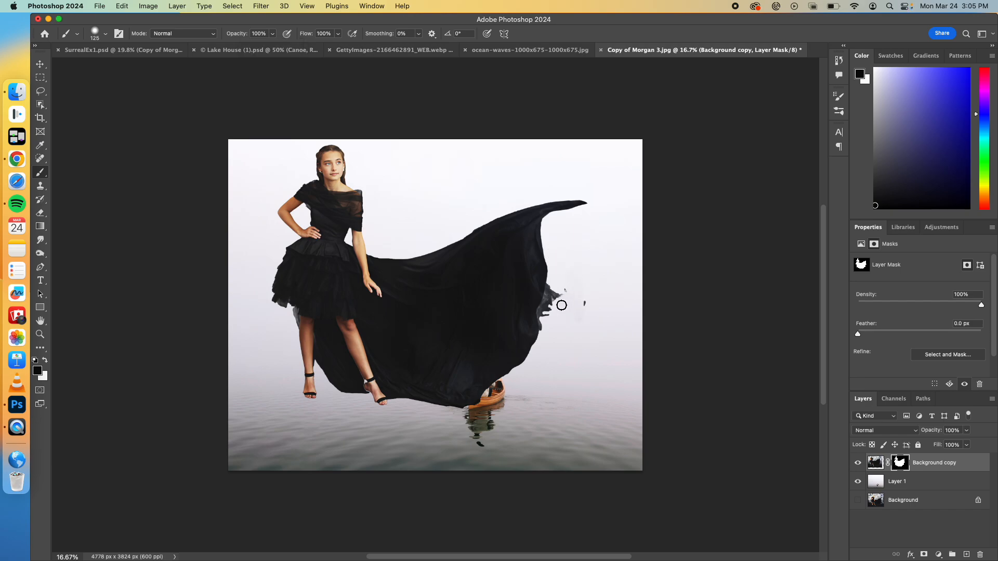
pyautogui.press(']')
pyautogui.press(']')
pyautogui.press(']')
pyautogui.press(']')
pyautogui.press('[')
pyautogui.press(']')
pyautogui.moveTo(569, 290)
pyautogui.mouseDown()
pyautogui.moveTo(591, 301)
pyautogui.moveTo(572, 283)
pyautogui.moveTo(552, 290)
pyautogui.moveTo(552, 328)
pyautogui.moveTo(557, 287)
pyautogui.mouseUp()
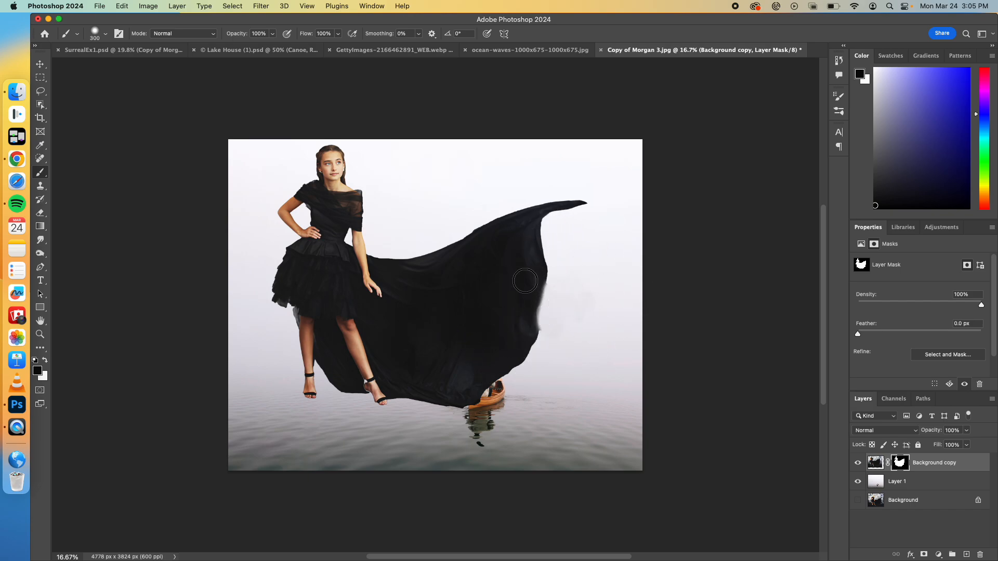
# Step: Fade the cape's outer end into the mist by painting black on the mask with a 428 px brush at 56% opacity and 14% hardness
pyautogui.click(272, 34)
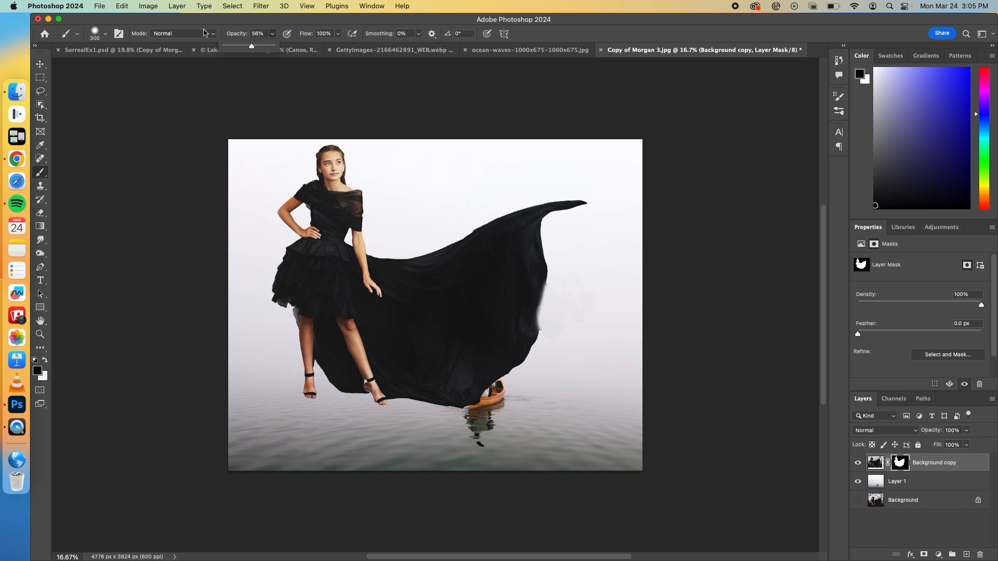
pyautogui.click(104, 35)
pyautogui.moveTo(117, 90); pyautogui.dragTo(98, 90)
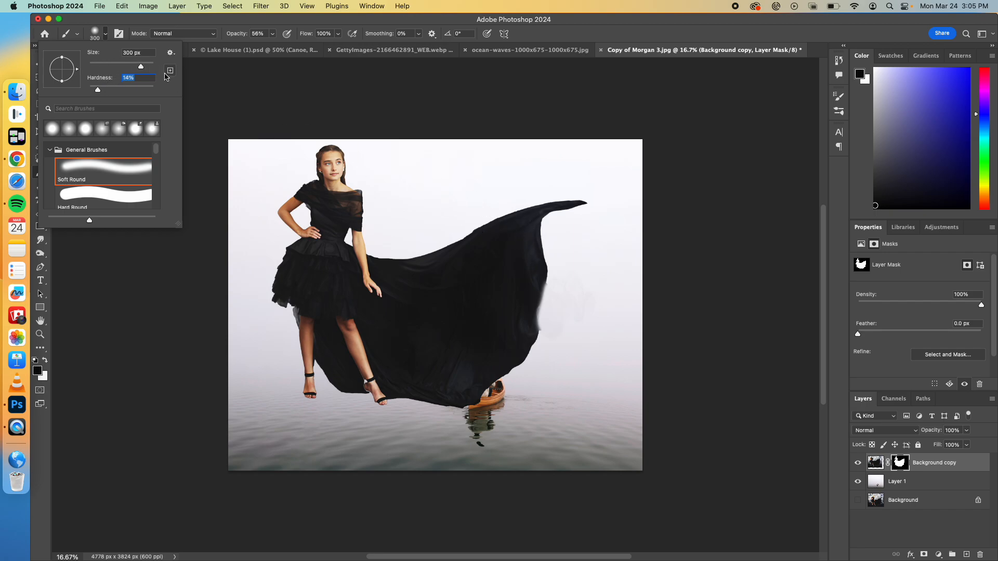
pyautogui.moveTo(141, 66); pyautogui.dragTo(148, 67)
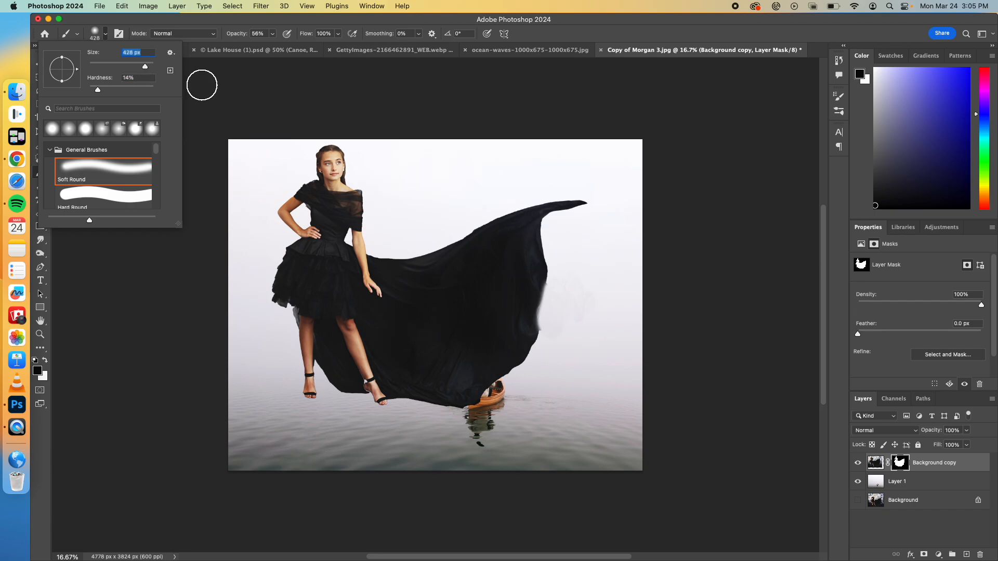
pyautogui.moveTo(546, 238)
pyautogui.mouseDown()
pyautogui.moveTo(552, 281)
pyautogui.moveTo(536, 288)
pyautogui.moveTo(518, 333)
pyautogui.moveTo(548, 271)
pyautogui.moveTo(532, 354)
pyautogui.moveTo(525, 345)
pyautogui.moveTo(539, 319)
pyautogui.moveTo(510, 372)
pyautogui.moveTo(516, 350)
pyautogui.moveTo(497, 348)
pyautogui.moveTo(488, 314)
pyautogui.moveTo(542, 224)
pyautogui.moveTo(432, 317)
pyautogui.mouseUp()
pyautogui.moveTo(551, 255)
pyautogui.mouseDown()
pyautogui.moveTo(575, 207)
pyautogui.moveTo(549, 229)
pyautogui.moveTo(588, 198)
pyautogui.moveTo(573, 211)
pyautogui.mouseUp()
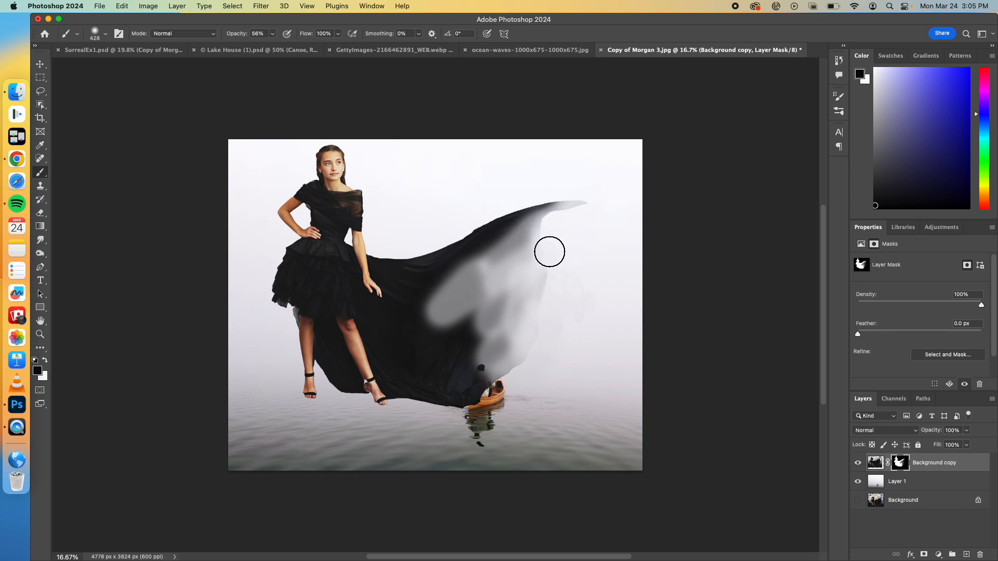
pyautogui.moveTo(484, 382)
pyautogui.mouseDown()
pyautogui.moveTo(516, 384)
pyautogui.moveTo(495, 383)
pyautogui.mouseUp()
pyautogui.moveTo(564, 290)
pyautogui.mouseDown()
pyautogui.moveTo(532, 299)
pyautogui.moveTo(468, 343)
pyautogui.mouseUp()
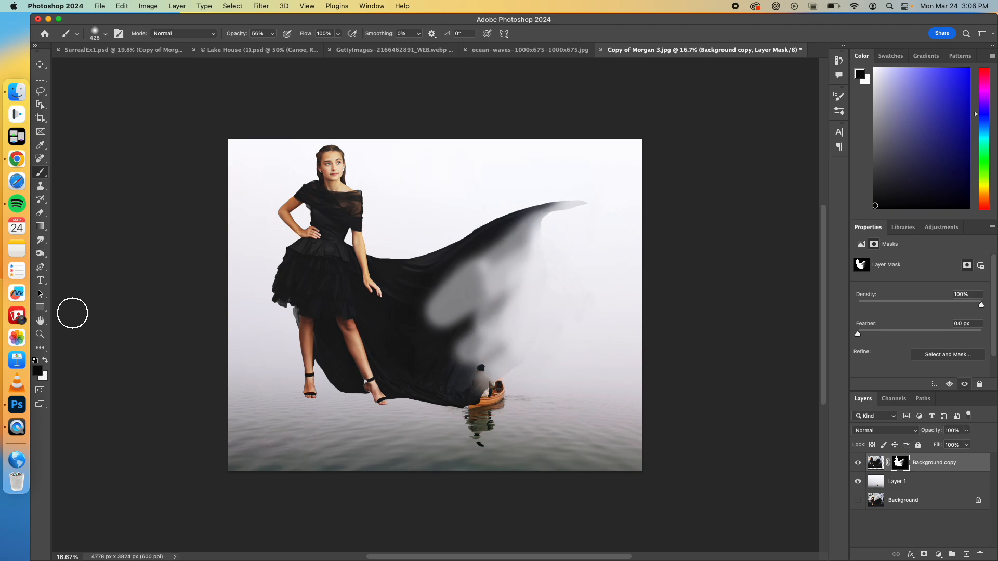
# Step: Paint white on the mask over the faded inner part of the cape to partly restore the fabric
pyautogui.click(45, 360)
pyautogui.moveTo(424, 316)
pyautogui.mouseDown()
pyautogui.moveTo(479, 279)
pyautogui.moveTo(439, 287)
pyautogui.moveTo(506, 235)
pyautogui.moveTo(429, 297)
pyautogui.moveTo(466, 287)
pyautogui.mouseUp()
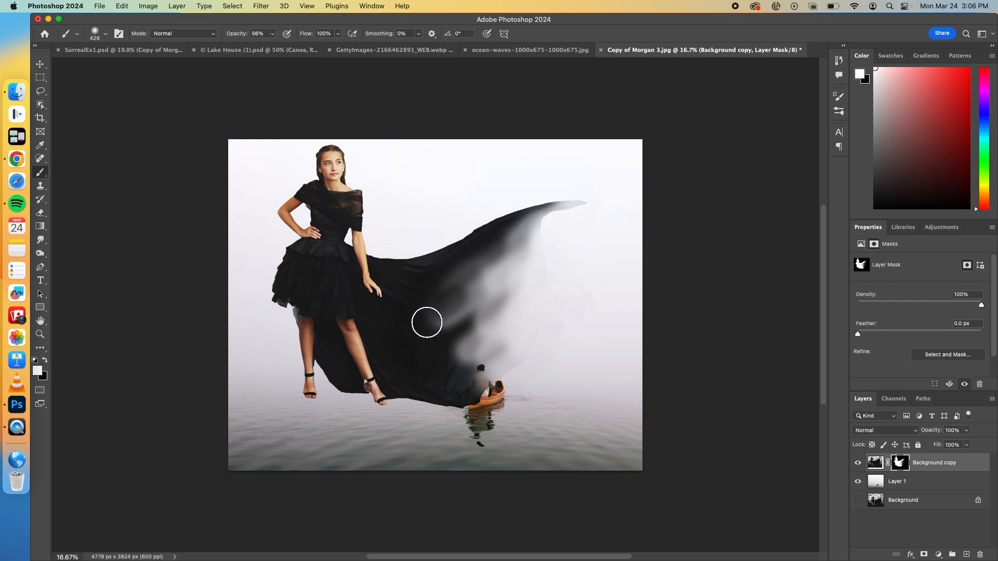
pyautogui.moveTo(515, 232); pyautogui.dragTo(503, 272)
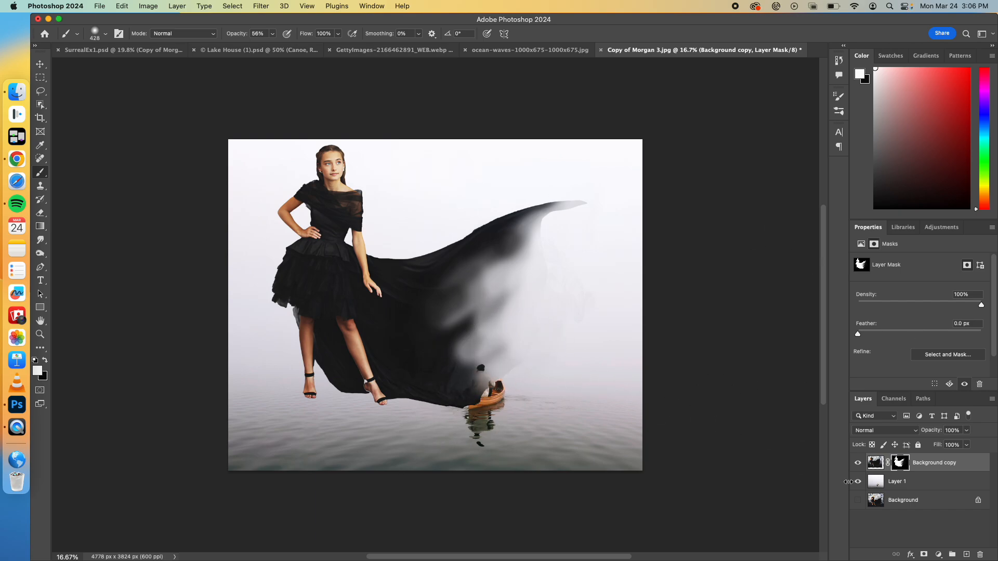
pyautogui.click(40, 64)
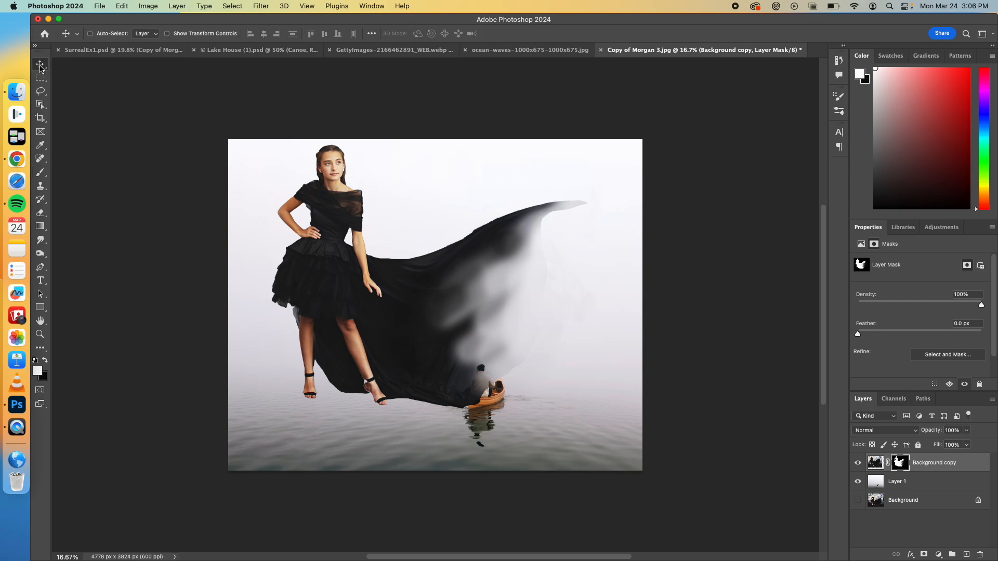
# Step: Scale the woman on Background copy down to 4204 × 3365 px and position her above the lake, clear of the canoe
pyautogui.click(876, 462)
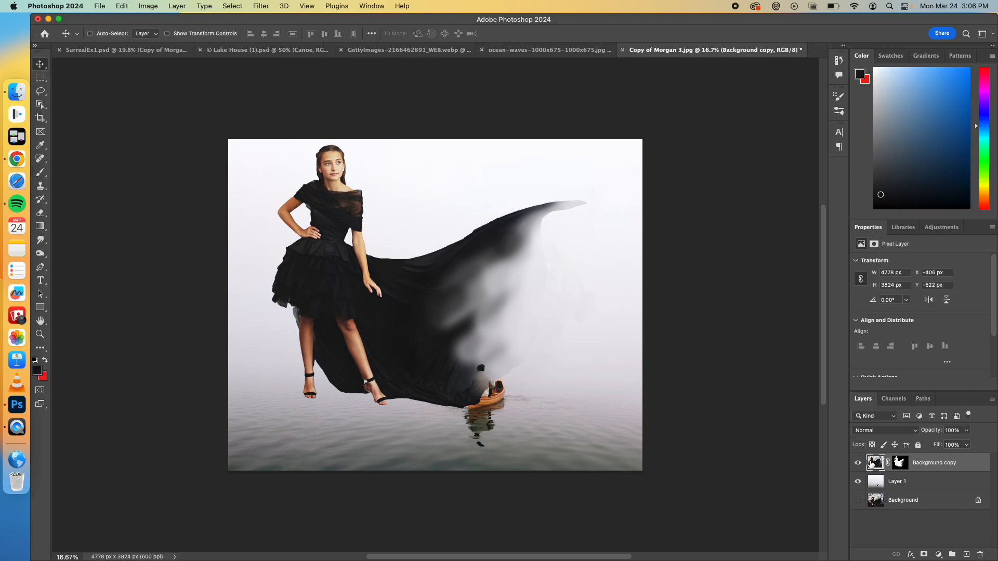
pyautogui.press('super+t')
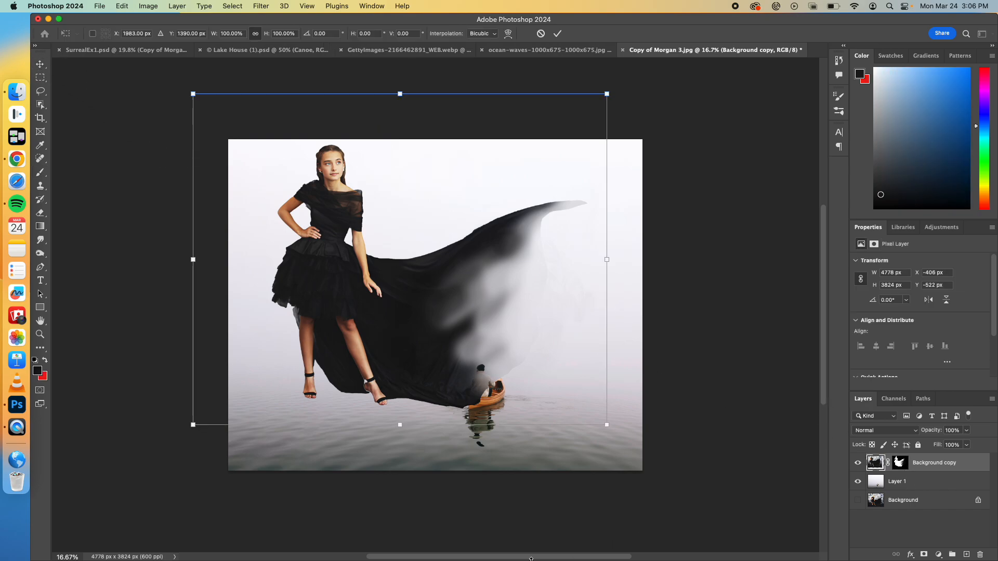
pyautogui.moveTo(192, 425); pyautogui.dragTo(232, 393)
pyautogui.moveTo(351, 328); pyautogui.dragTo(334, 345)
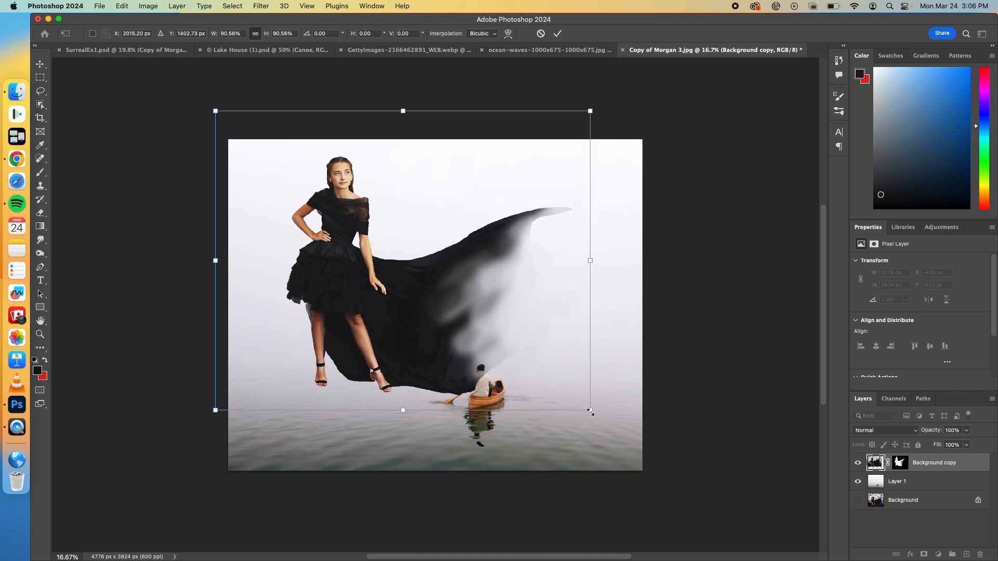
pyautogui.moveTo(591, 411); pyautogui.dragTo(579, 402)
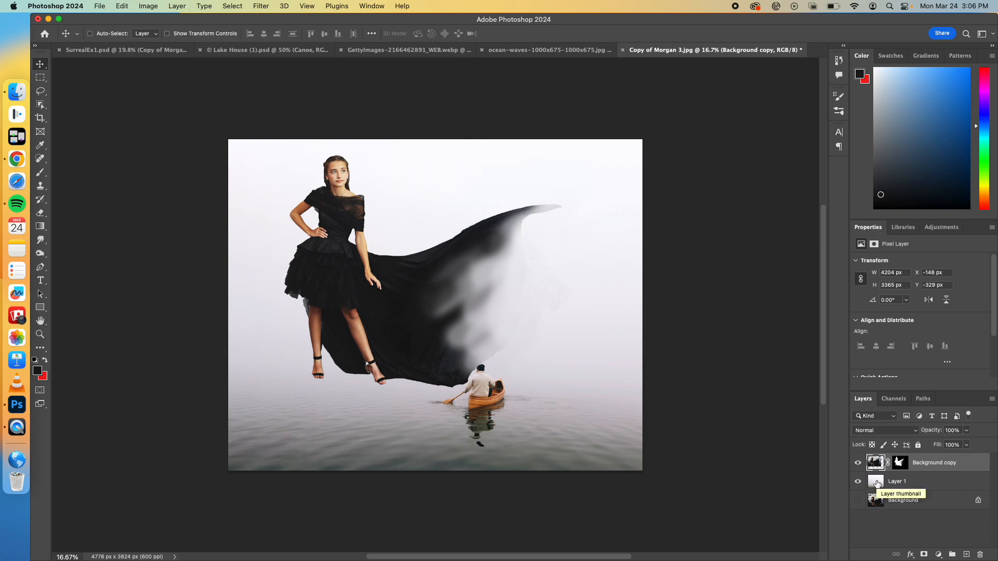
# Step: Hide Background copy and select the canoeist, the canoe and their reflection on Layer 1 with the Object Selection tool
pyautogui.click(877, 484)
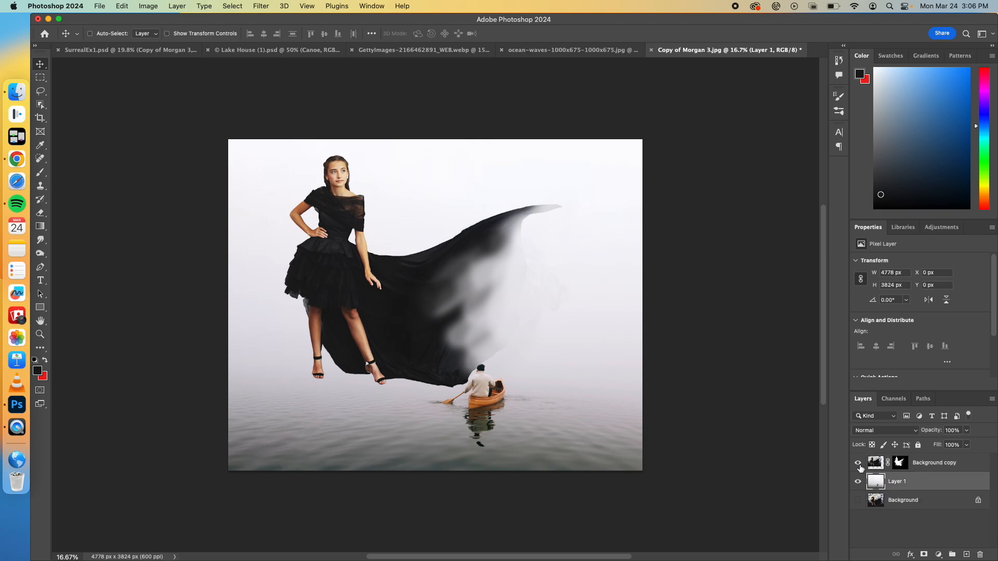
pyautogui.click(859, 463)
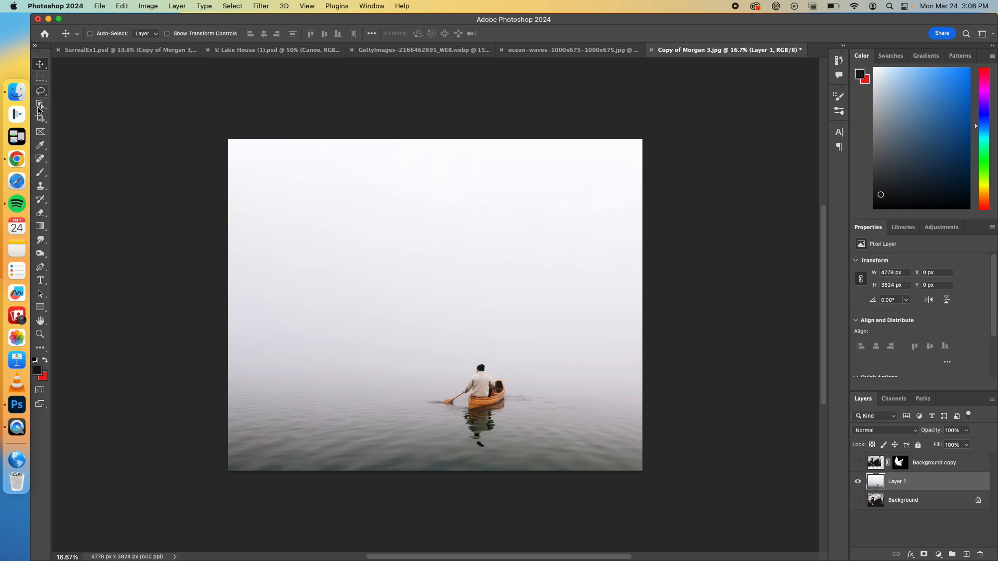
pyautogui.click(40, 105)
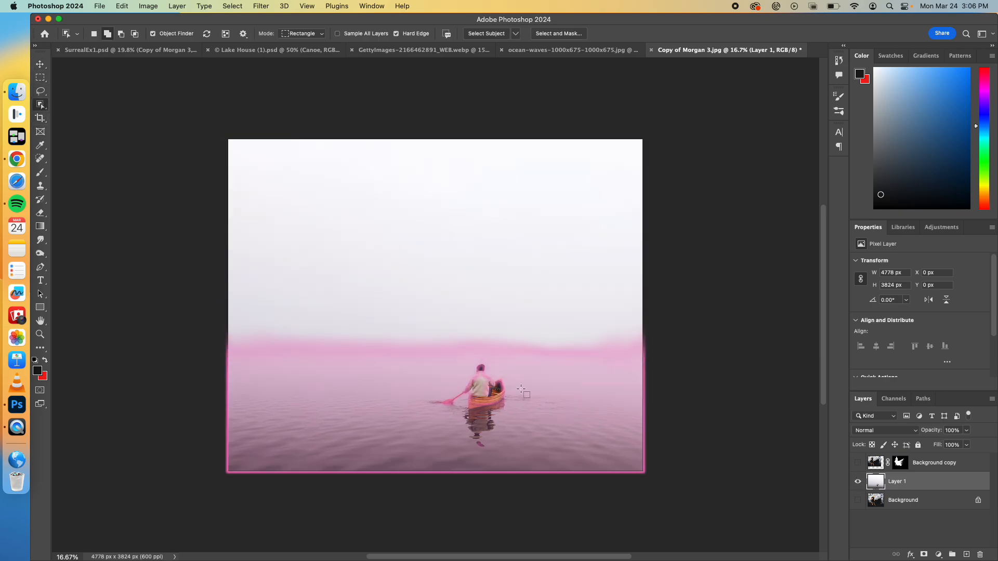
pyautogui.moveTo(438, 359); pyautogui.dragTo(533, 419)
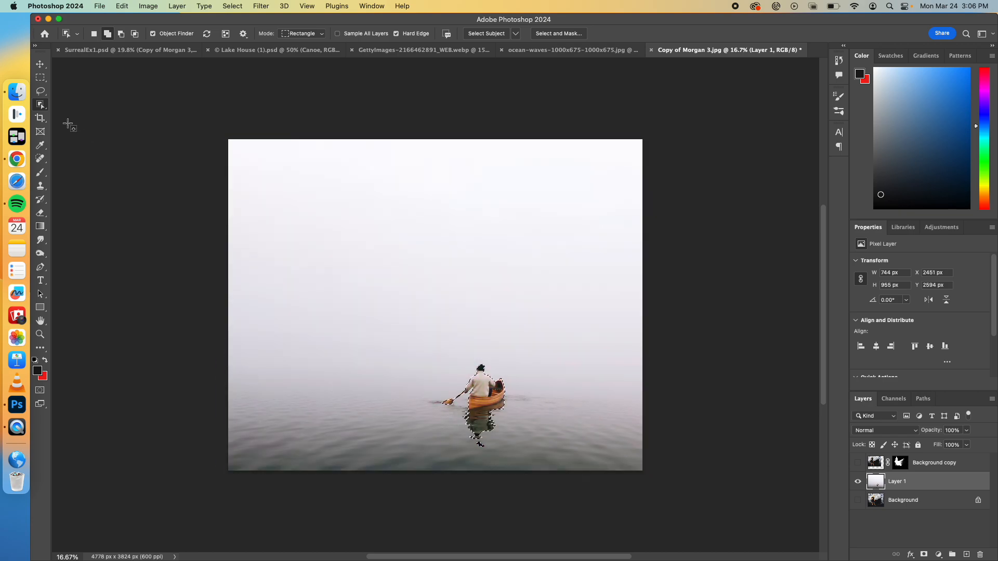
# Step: Copy the selected canoeist to a new layer, place it above Background copy, and show the woman's layer again
pyautogui.click(40, 65)
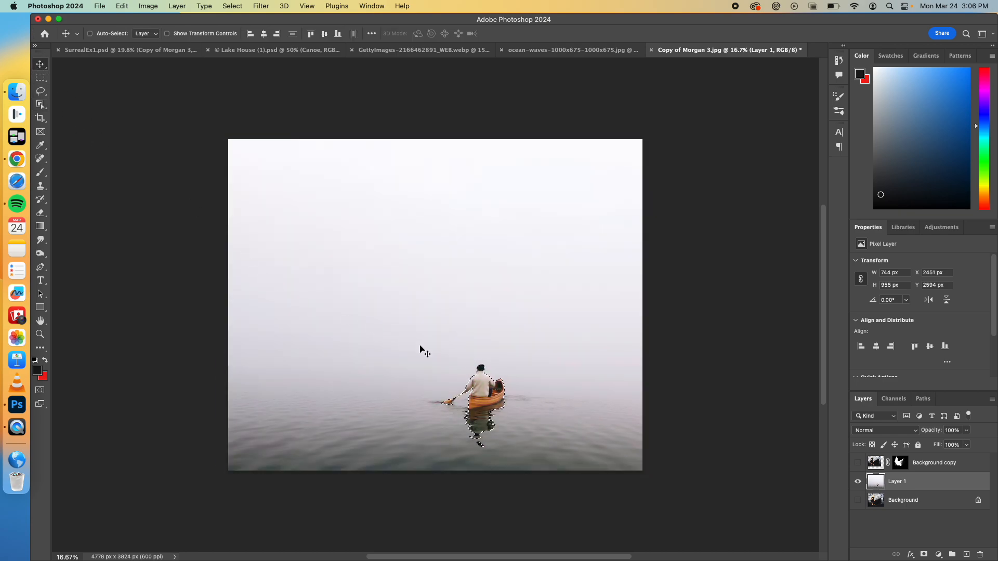
pyautogui.press('super+j')
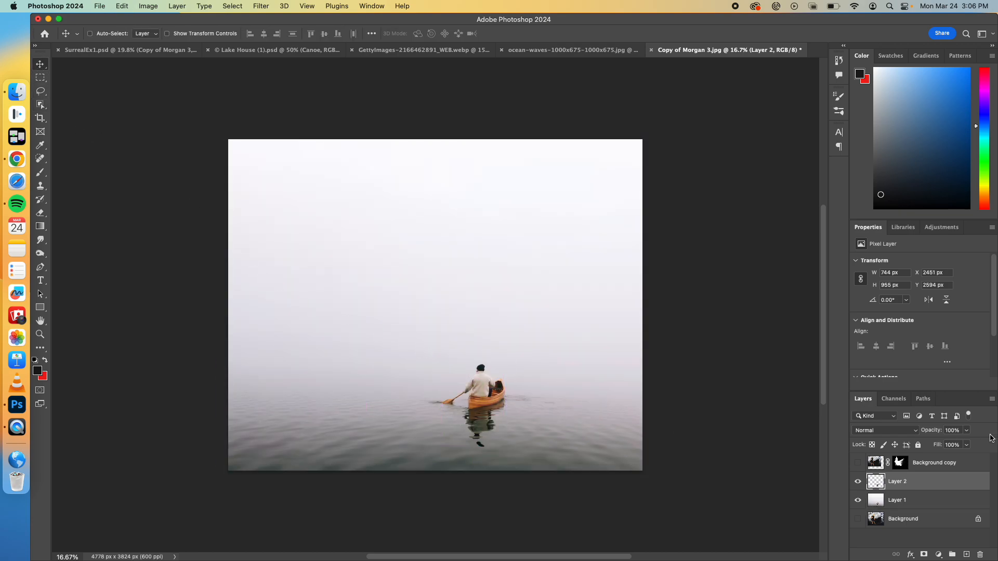
pyautogui.moveTo(918, 486); pyautogui.dragTo(918, 461)
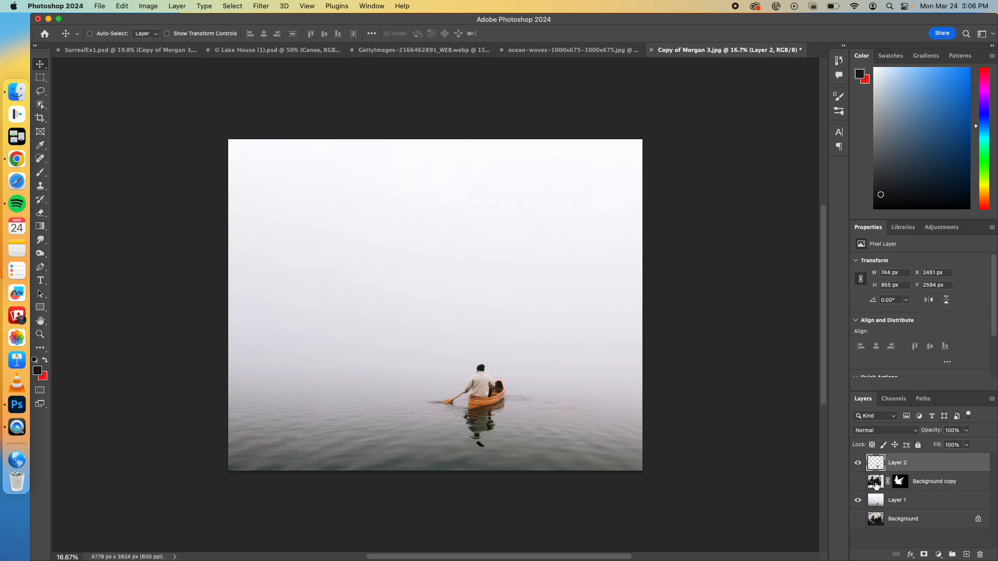
pyautogui.click(859, 502)
pyautogui.click(858, 502)
pyautogui.click(858, 482)
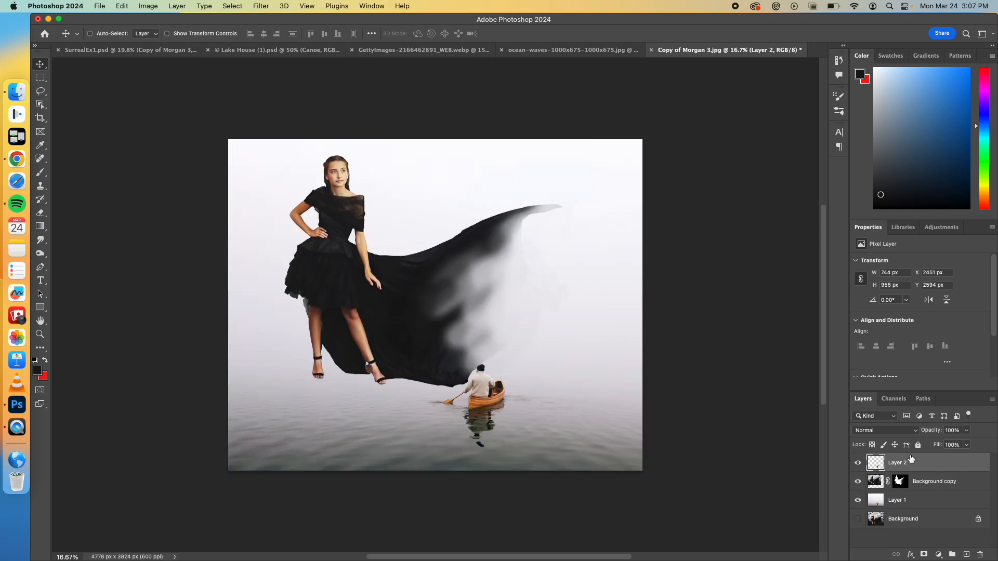
# Step: Rename the canoeist layer Man, the misty lake layer Background, and the masked portrait layer with the woman's first name
pyautogui.write('Man')
pyautogui.doubleClick(897, 500)
pyautogui.write('C')
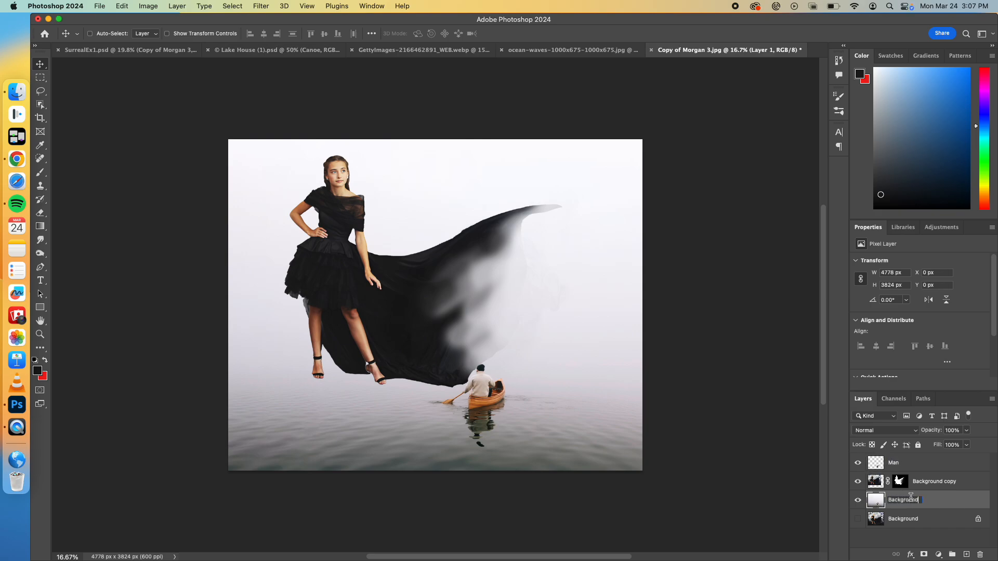
pyautogui.press('Return')
pyautogui.doubleClick(924, 482)
pyautogui.write('Morgan')
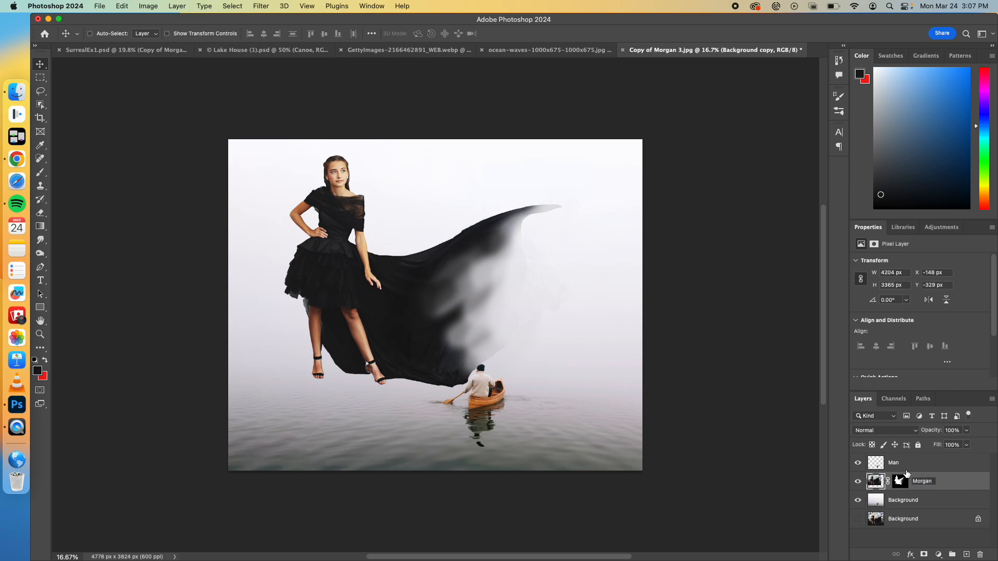
pyautogui.press('Return')
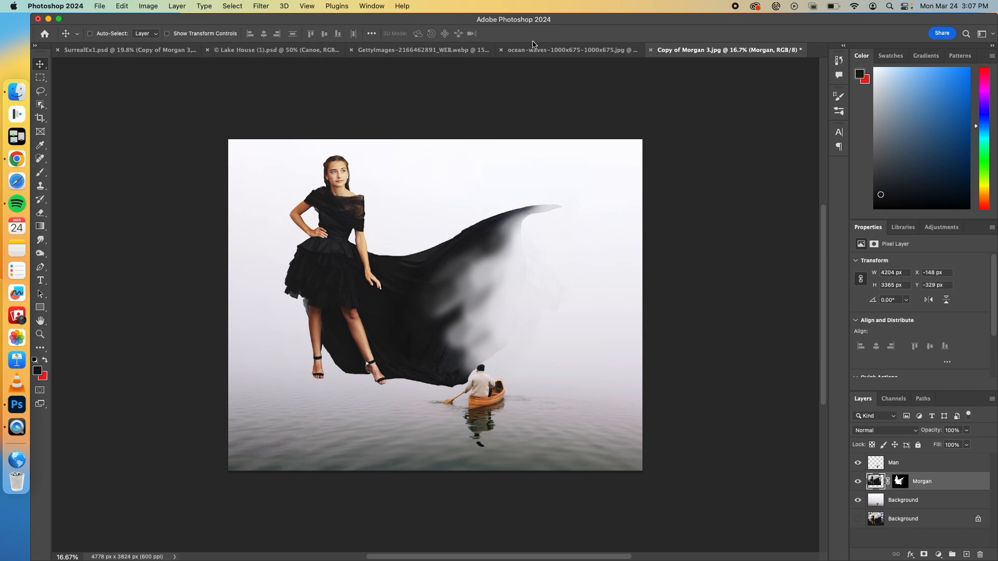
# Step: Copy the entire ocean-waves-1000x675-1000x675.jpg image
pyautogui.click(574, 50)
pyautogui.press('super+a')
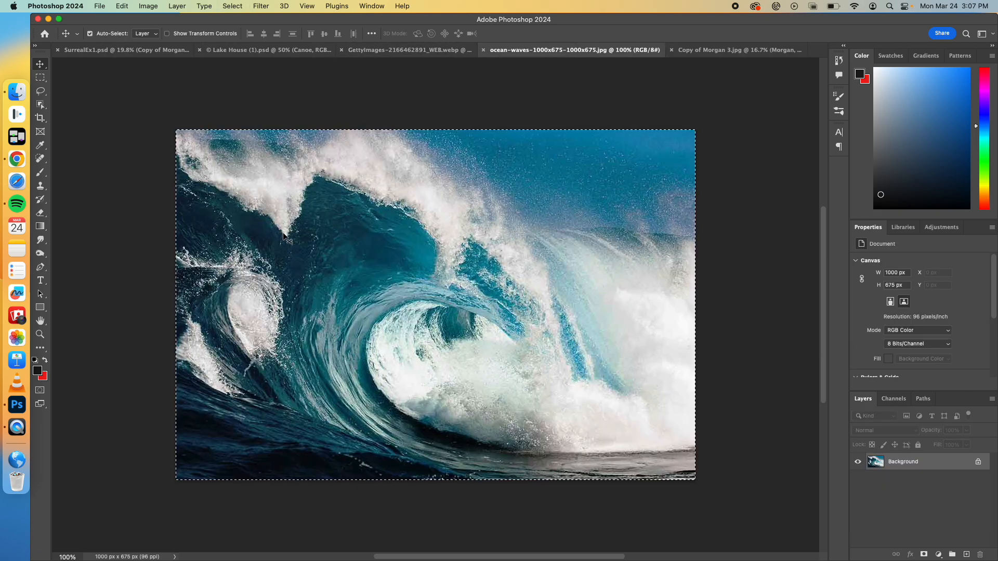
pyautogui.click(118, 6)
pyautogui.click(138, 74)
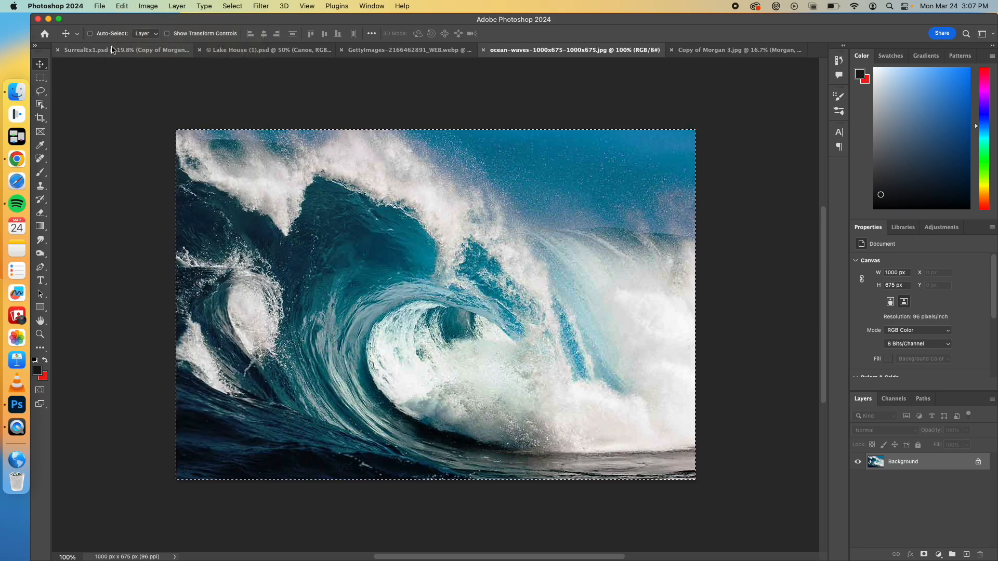
# Step: Check the finished SurrealEx1.psd example, and paste the wave image into the canoe composite directly above the woman's layer
pyautogui.click(112, 50)
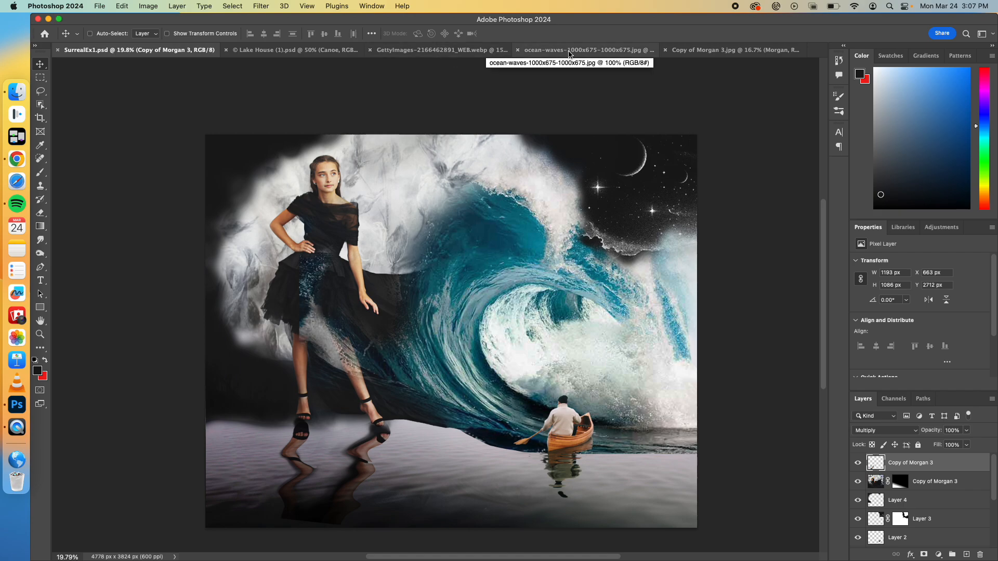
pyautogui.click(727, 51)
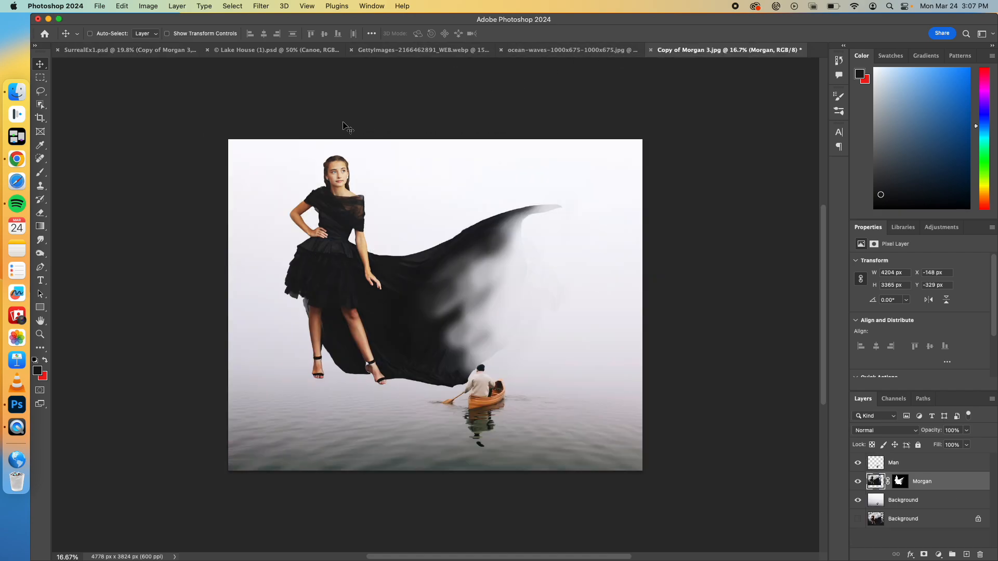
pyautogui.click(100, 7)
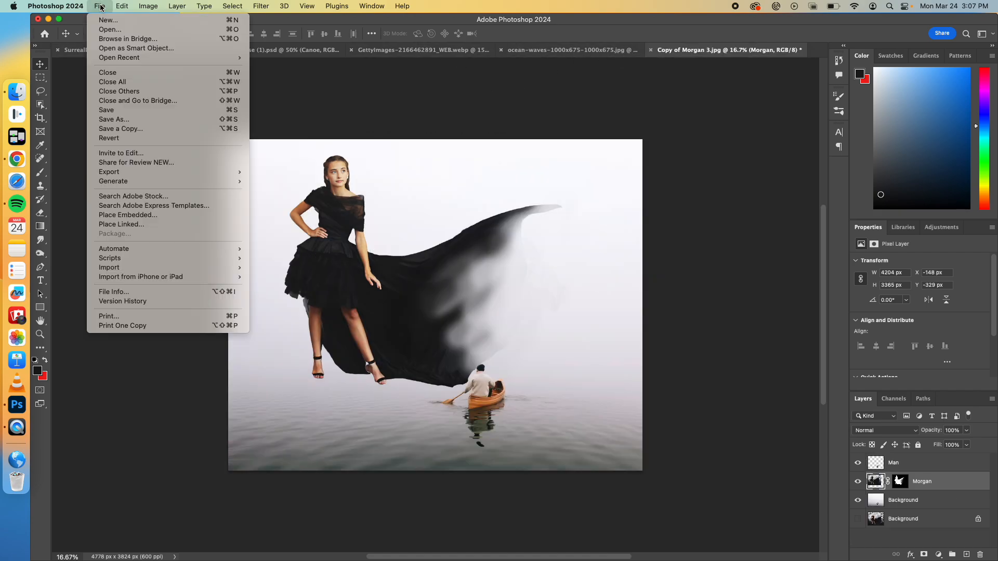
pyautogui.moveTo(113, 4)
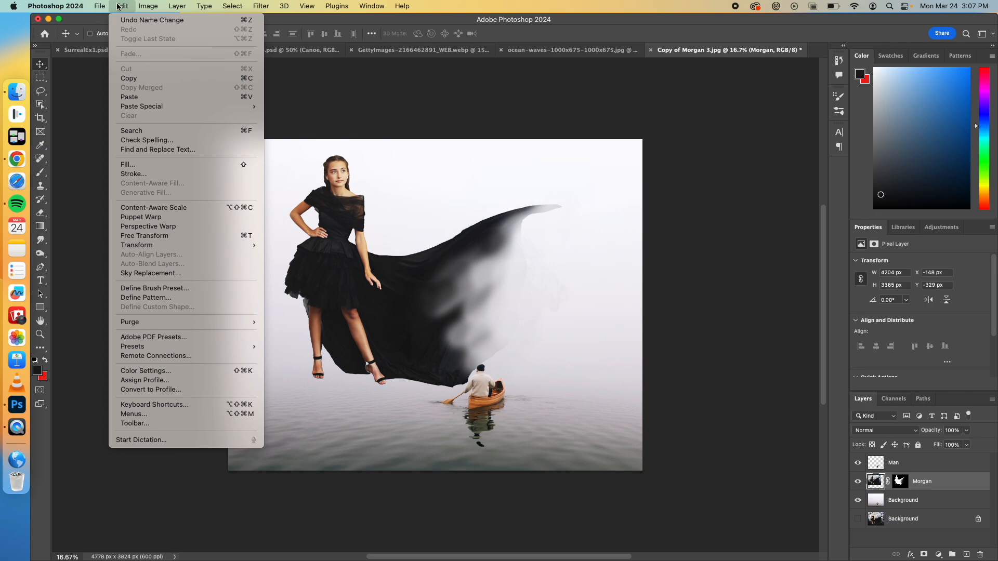
pyautogui.click(135, 97)
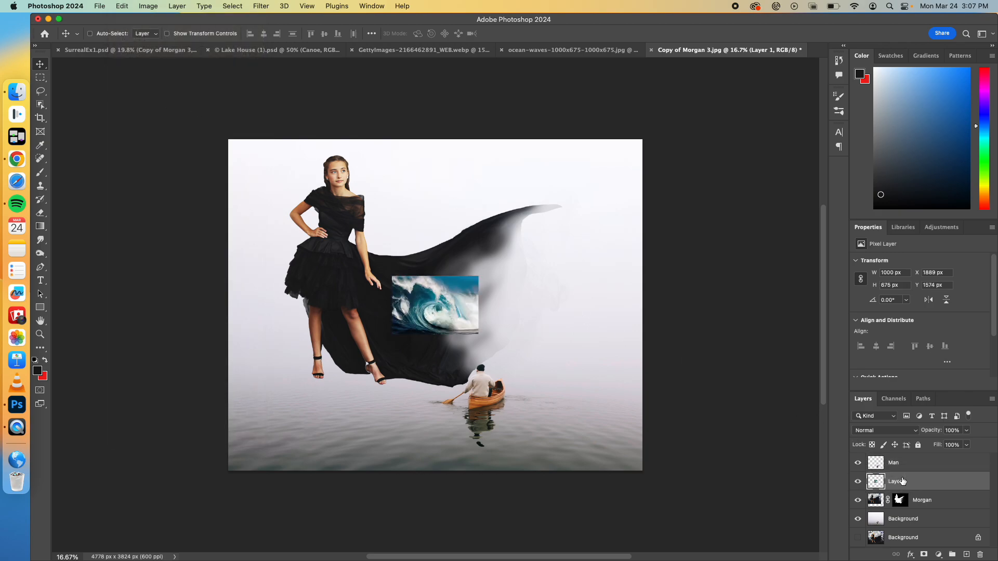
# Step: Lower the wave layer to 53% opacity, enlarge it to about 367%, and position it over the cape
pyautogui.hotkey('ctrl', 't')
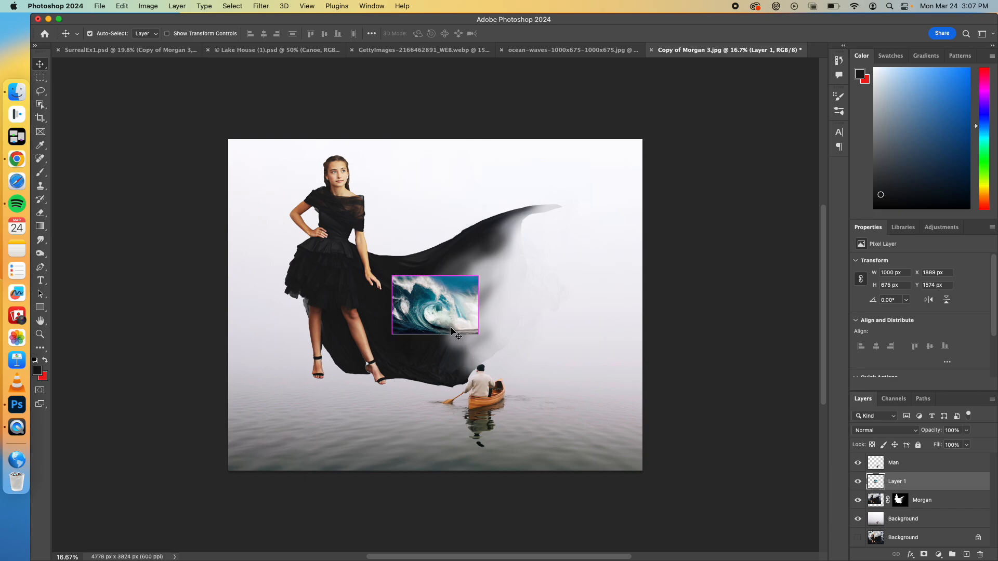
pyautogui.moveTo(479, 274); pyautogui.dragTo(625, 178)
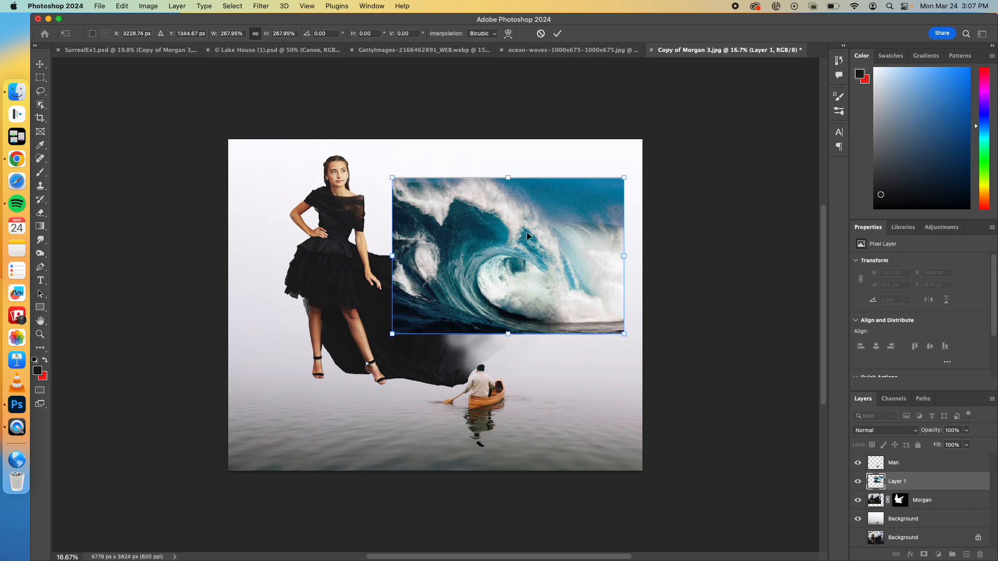
pyautogui.click(967, 431)
pyautogui.click(946, 443)
pyautogui.moveTo(558, 239); pyautogui.dragTo(569, 261)
pyautogui.moveTo(404, 201); pyautogui.dragTo(317, 143)
pyautogui.moveTo(434, 216); pyautogui.dragTo(459, 242)
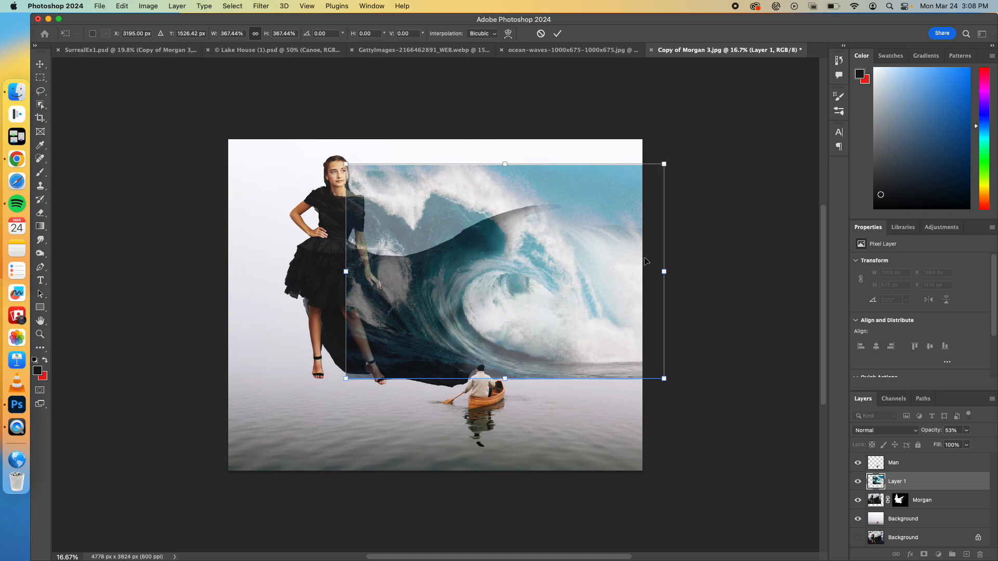
pyautogui.press('Return')
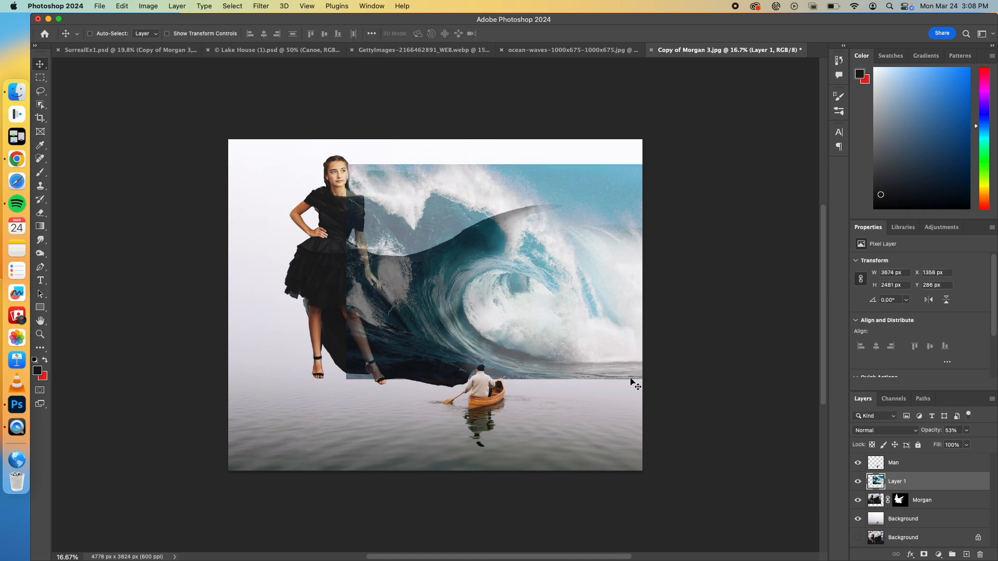
# Step: Set the wave layer's opacity to 100% and its blend mode to Screen
pyautogui.click(966, 431)
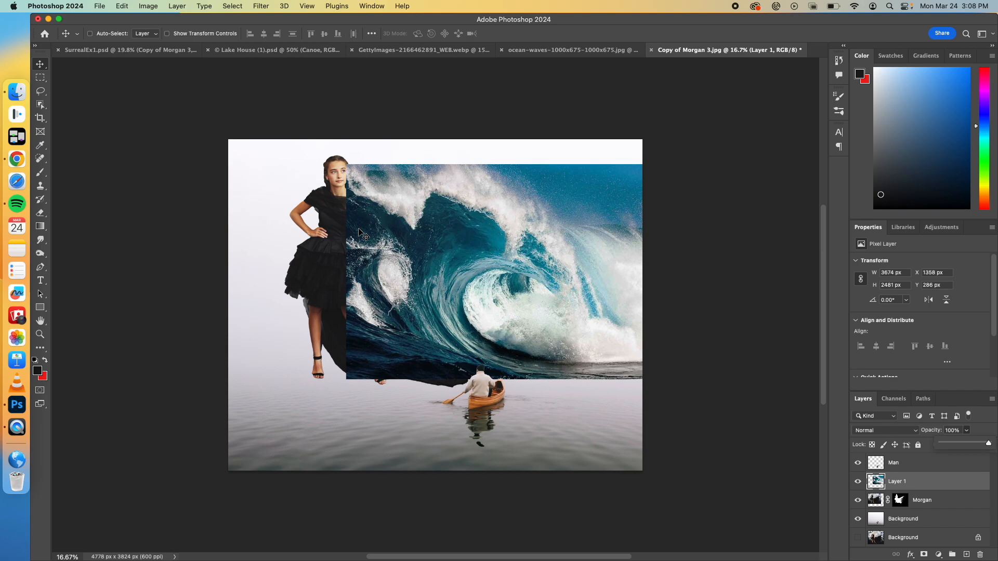
pyautogui.click(915, 435)
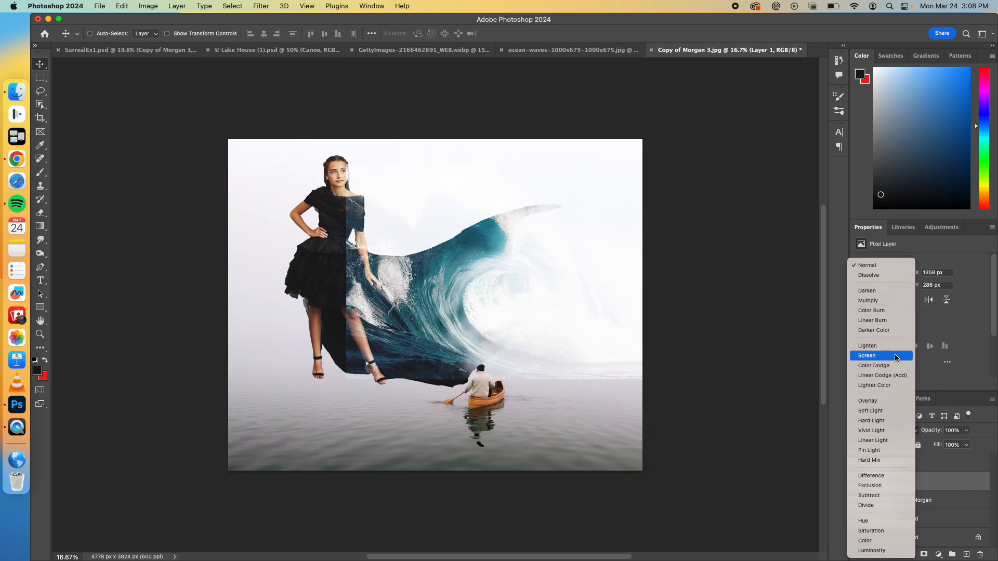
pyautogui.click(896, 358)
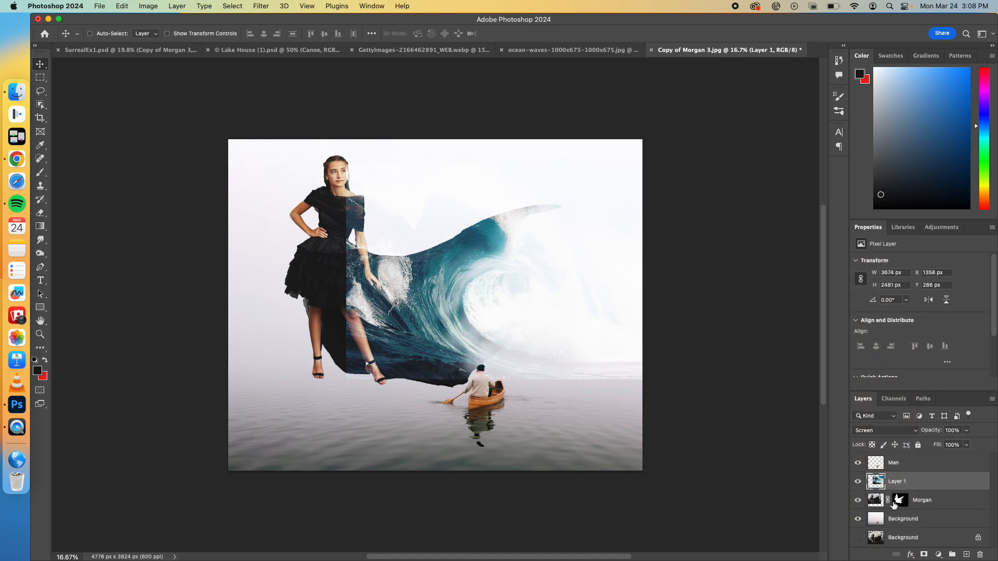
# Step: Add a layer between the wave and the woman, and paint near-black with a 428 px brush at 56% opacity around the cape to extend the wave
pyautogui.click(925, 508)
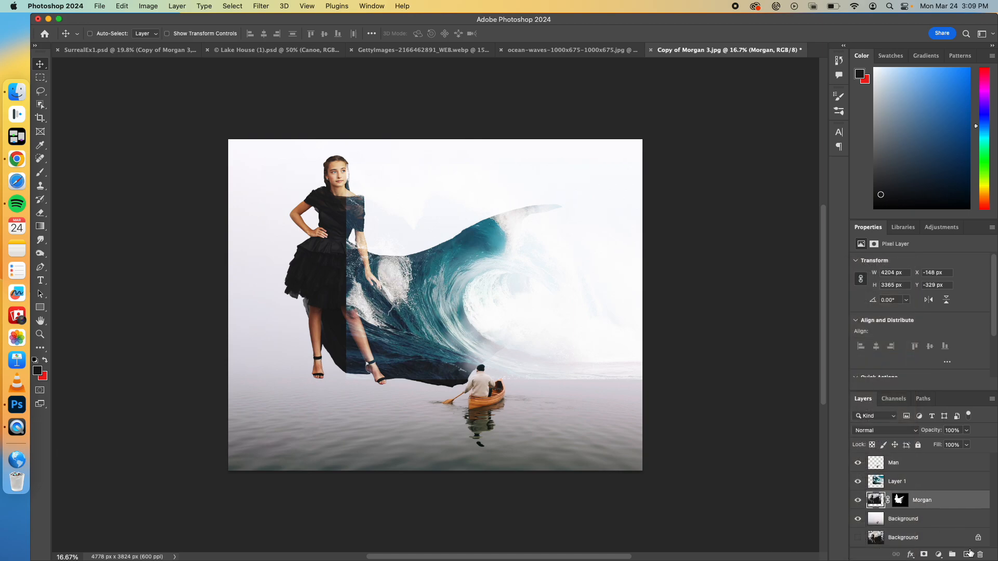
pyautogui.click(967, 555)
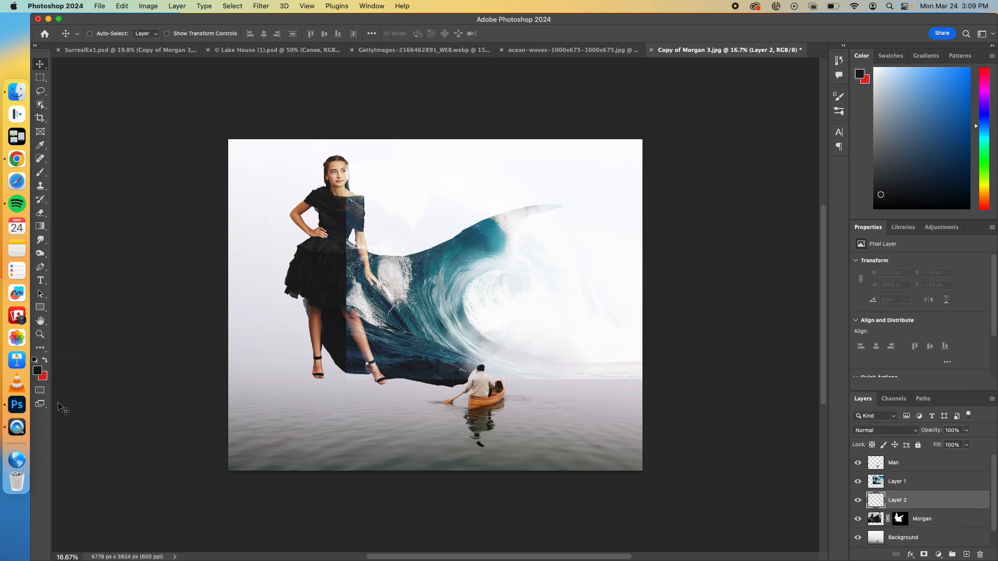
pyautogui.click(40, 172)
pyautogui.moveTo(470, 270)
pyautogui.mouseDown()
pyautogui.moveTo(560, 268)
pyautogui.moveTo(510, 245)
pyautogui.moveTo(510, 234)
pyautogui.moveTo(584, 245)
pyautogui.moveTo(534, 219)
pyautogui.moveTo(578, 203)
pyautogui.moveTo(599, 221)
pyautogui.moveTo(594, 296)
pyautogui.moveTo(575, 275)
pyautogui.moveTo(530, 267)
pyautogui.moveTo(500, 281)
pyautogui.moveTo(544, 301)
pyautogui.moveTo(558, 324)
pyautogui.moveTo(508, 334)
pyautogui.moveTo(652, 359)
pyautogui.mouseUp()
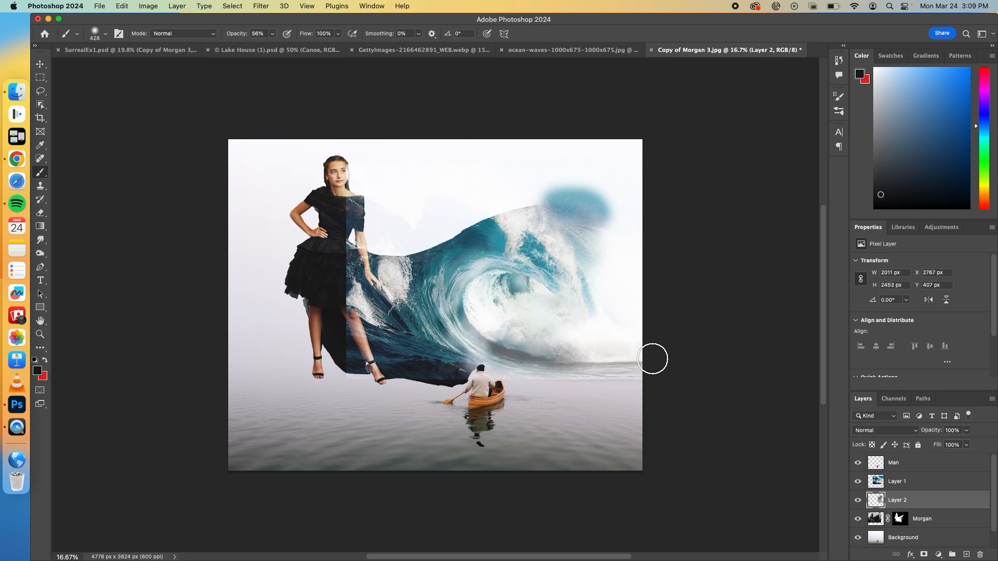
pyautogui.moveTo(504, 334)
pyautogui.mouseDown()
pyautogui.moveTo(482, 240)
pyautogui.moveTo(472, 261)
pyautogui.moveTo(560, 289)
pyautogui.moveTo(600, 271)
pyautogui.moveTo(621, 313)
pyautogui.moveTo(630, 263)
pyautogui.moveTo(617, 322)
pyautogui.moveTo(571, 325)
pyautogui.moveTo(636, 345)
pyautogui.moveTo(640, 282)
pyautogui.moveTo(613, 229)
pyautogui.moveTo(622, 196)
pyautogui.moveTo(577, 198)
pyautogui.moveTo(563, 177)
pyautogui.moveTo(511, 221)
pyautogui.moveTo(561, 206)
pyautogui.moveTo(521, 211)
pyautogui.moveTo(511, 198)
pyautogui.moveTo(492, 233)
pyautogui.moveTo(494, 193)
pyautogui.moveTo(464, 195)
pyautogui.moveTo(460, 221)
pyautogui.moveTo(421, 250)
pyautogui.mouseUp()
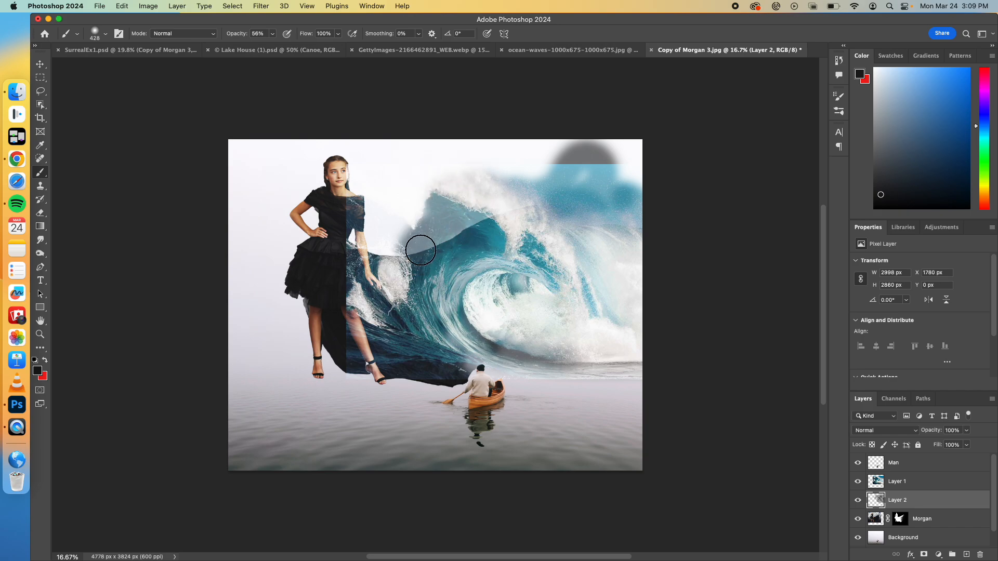
pyautogui.moveTo(435, 176)
pyautogui.mouseDown()
pyautogui.moveTo(430, 253)
pyautogui.moveTo(410, 213)
pyautogui.moveTo(410, 283)
pyautogui.moveTo(387, 253)
pyautogui.moveTo(416, 297)
pyautogui.mouseUp()
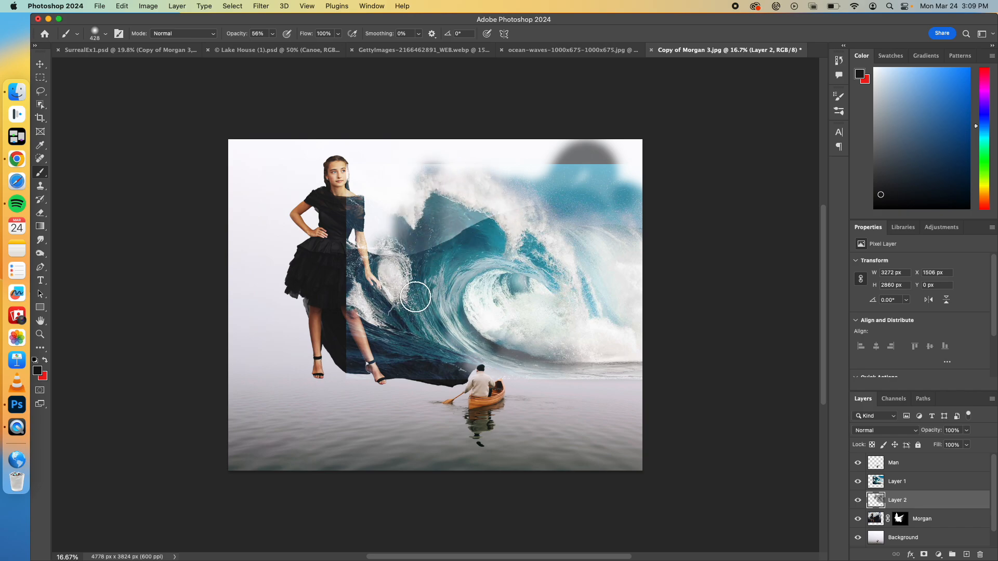
pyautogui.moveTo(445, 232)
pyautogui.mouseDown()
pyautogui.moveTo(481, 232)
pyautogui.moveTo(453, 238)
pyautogui.moveTo(513, 230)
pyautogui.mouseUp()
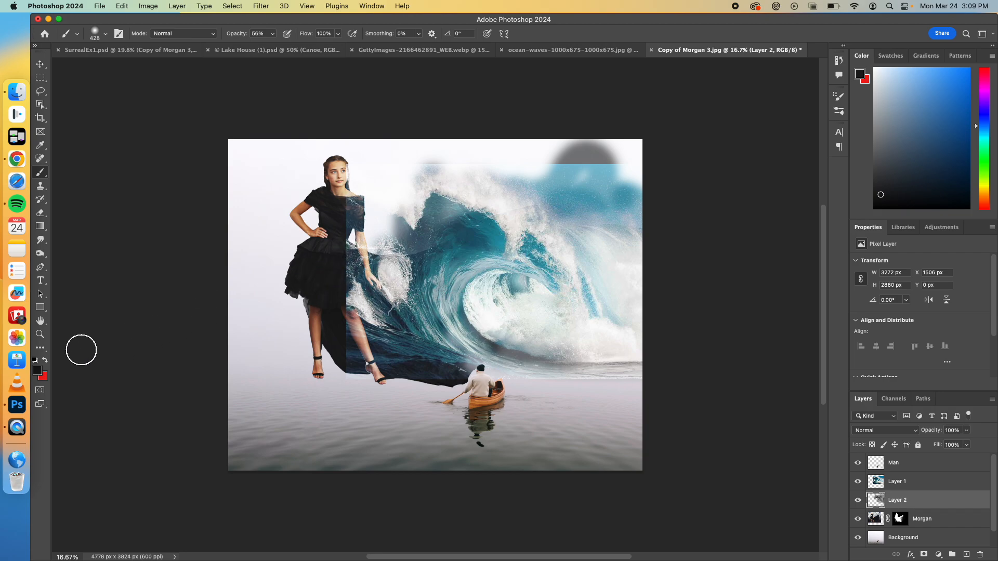
pyautogui.click(38, 372)
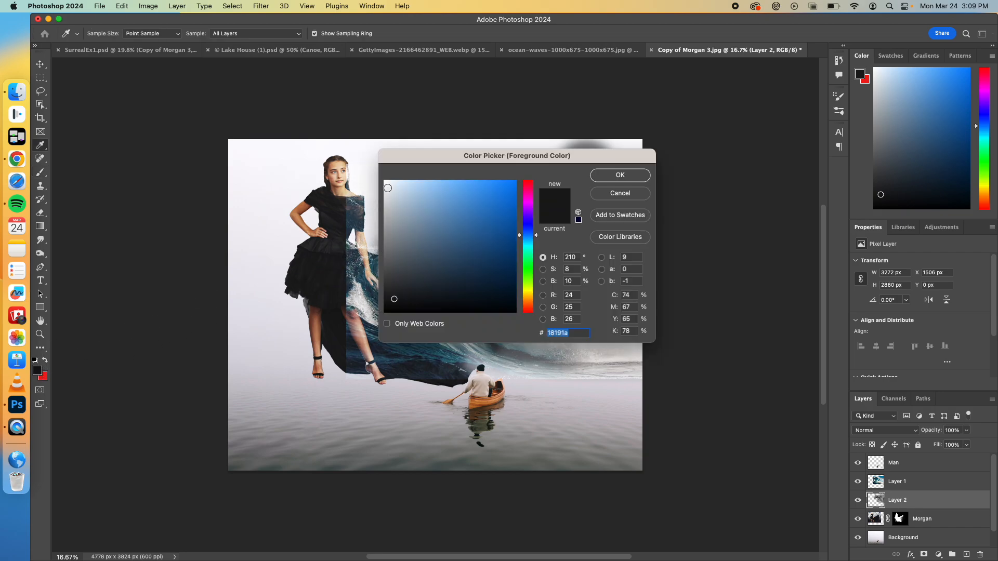
pyautogui.click(391, 181)
pyautogui.click(595, 176)
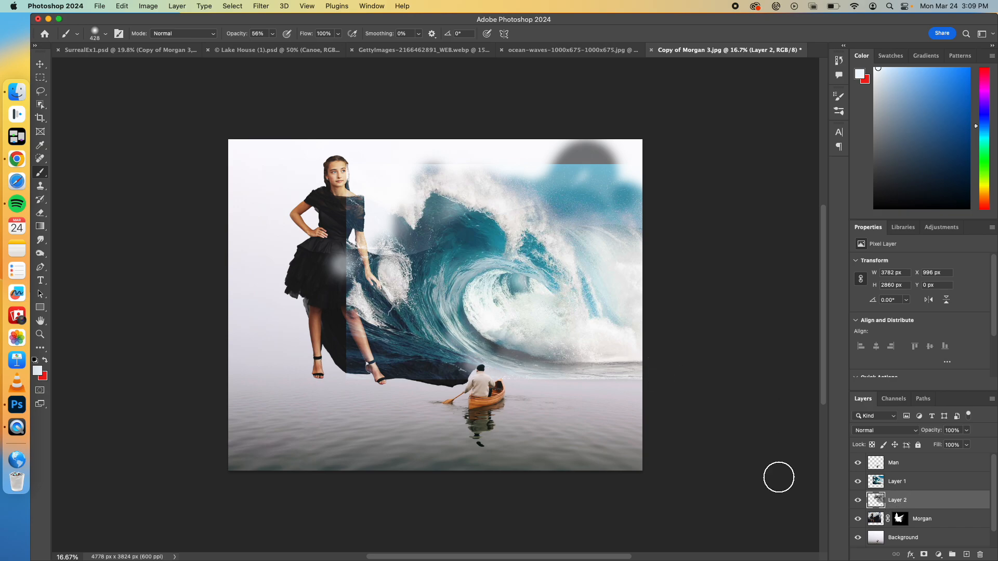
pyautogui.press('super+z')
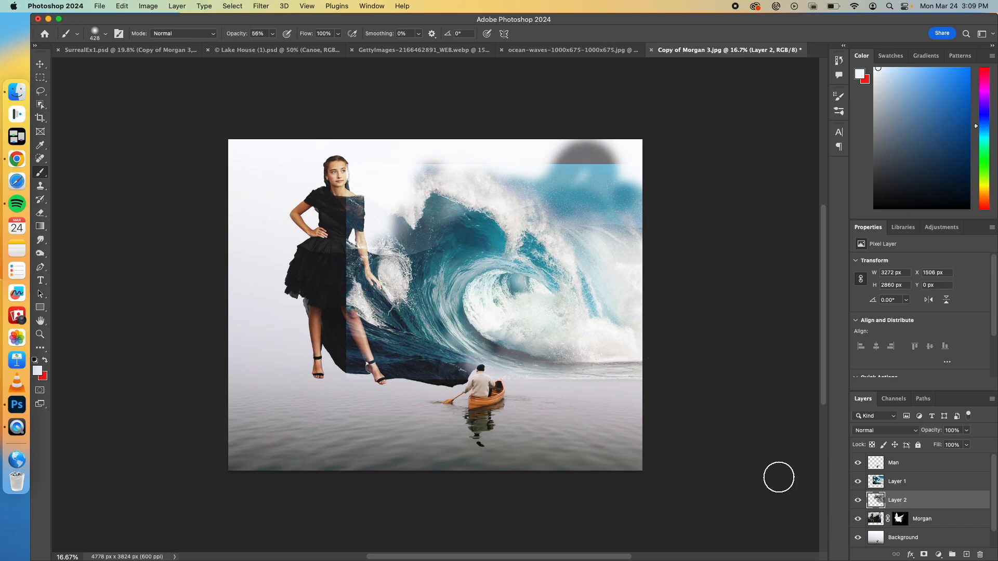
# Step: Hide and show the woman's layer and the wave layer to examine what each contributes to the composite
pyautogui.click(879, 520)
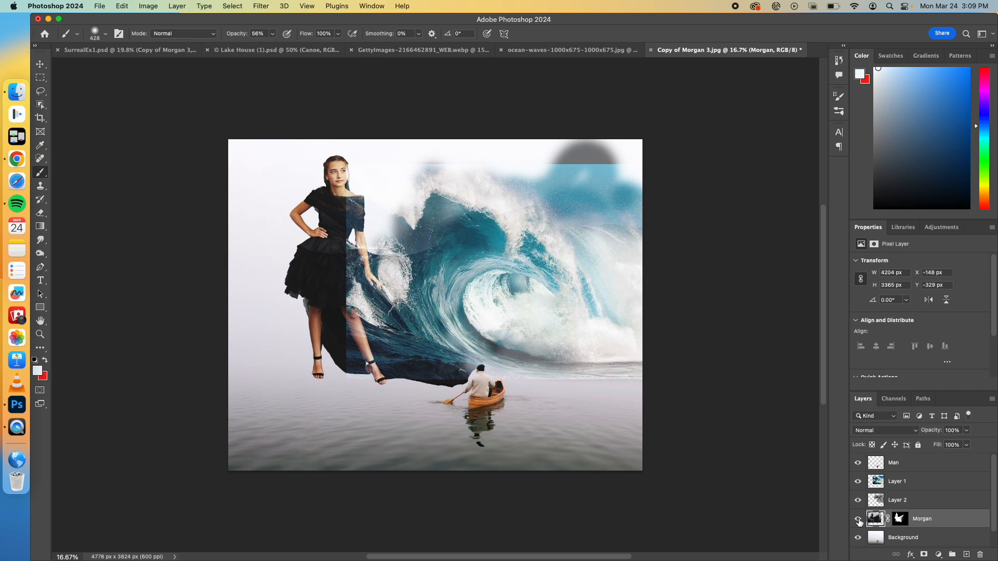
pyautogui.click(859, 520)
pyautogui.click(859, 520)
pyautogui.click(887, 485)
pyautogui.click(859, 481)
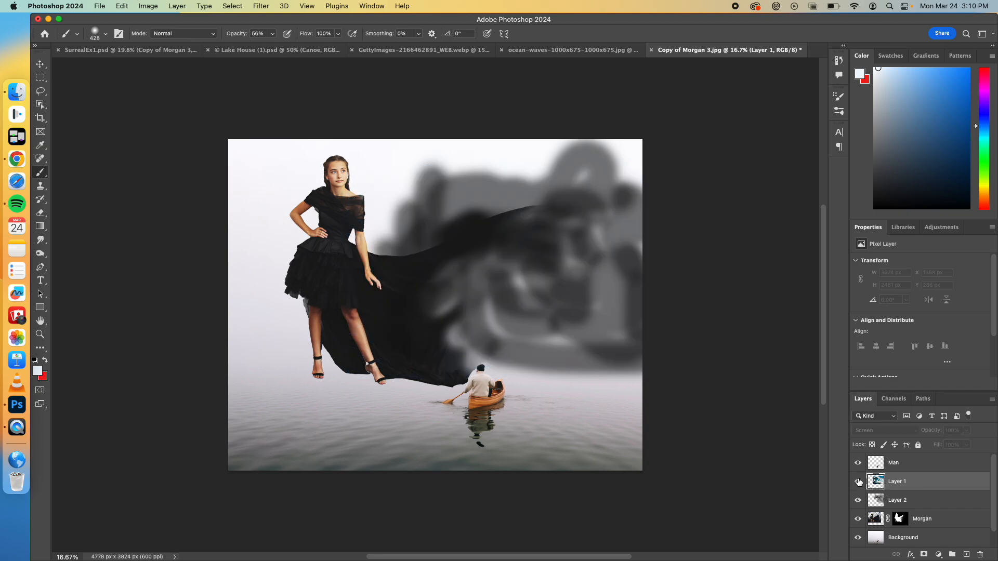
pyautogui.click(858, 482)
# Step: Add a mask to the wave layer and paint black on it at 56% opacity over the woman, the upper and lower wave edges, and the cape
pyautogui.click(925, 555)
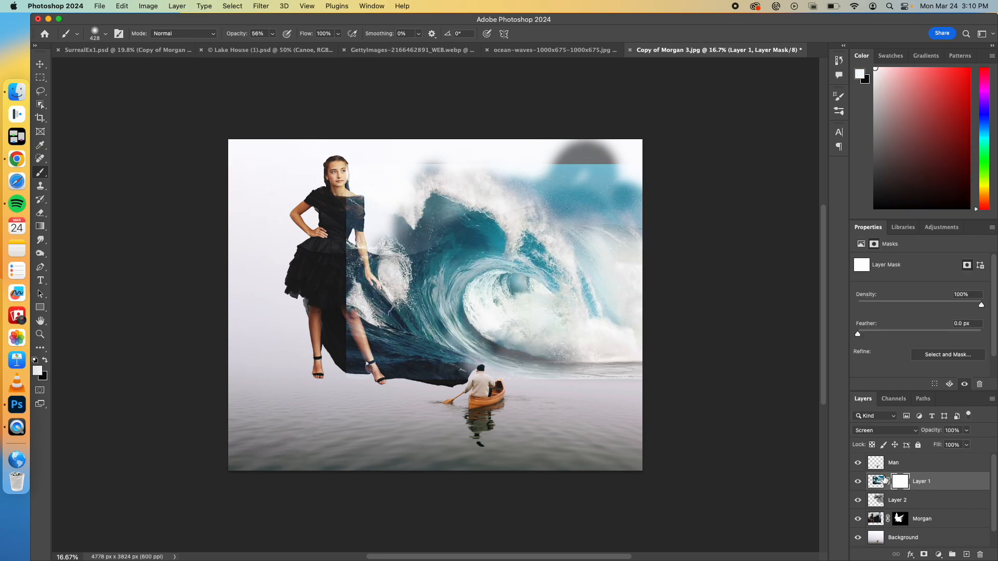
pyautogui.click(46, 361)
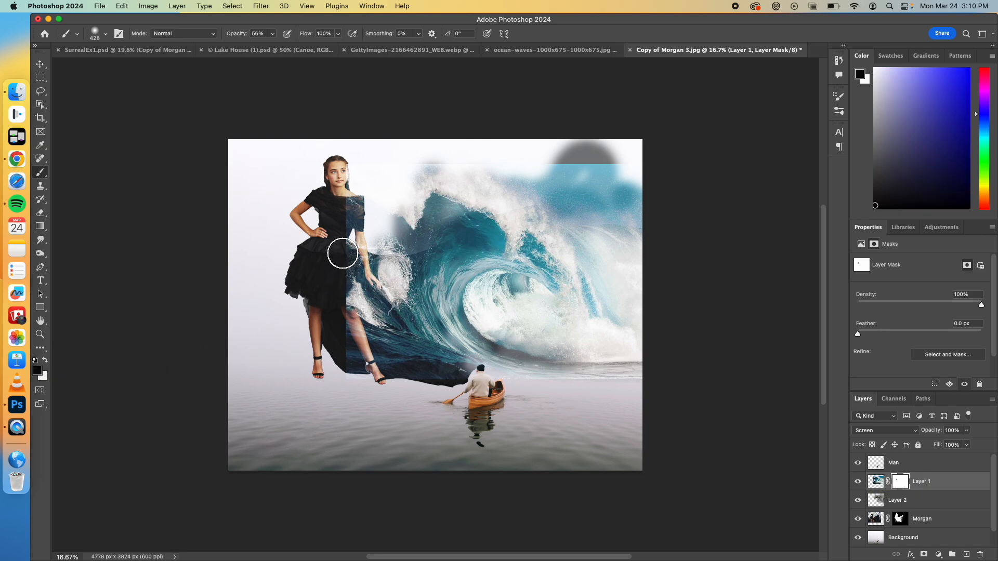
pyautogui.moveTo(341, 223)
pyautogui.mouseDown()
pyautogui.moveTo(352, 197)
pyautogui.moveTo(449, 178)
pyautogui.moveTo(433, 156)
pyautogui.moveTo(580, 170)
pyautogui.moveTo(542, 148)
pyautogui.moveTo(606, 181)
pyautogui.moveTo(622, 163)
pyautogui.mouseUp()
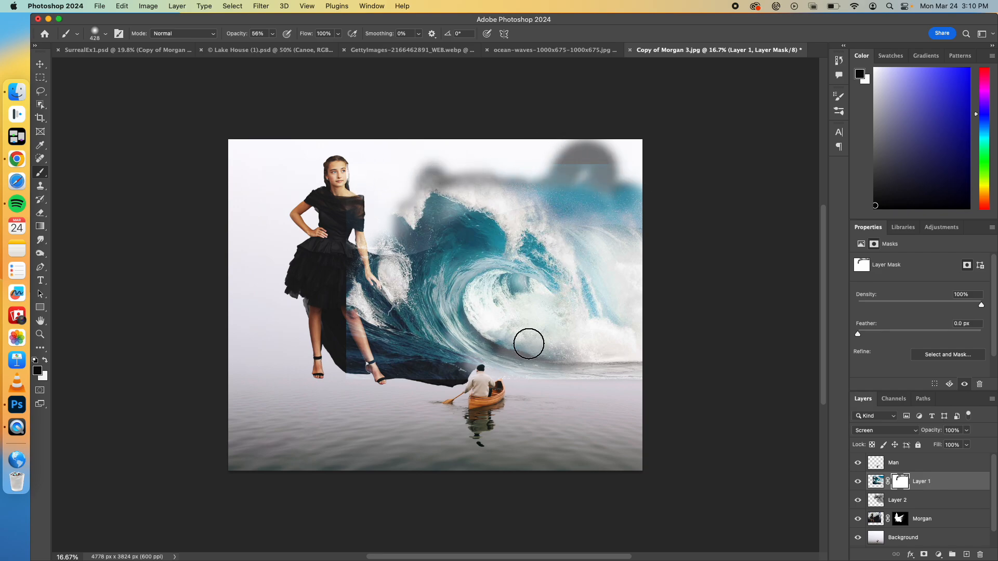
pyautogui.moveTo(515, 385); pyautogui.dragTo(621, 385)
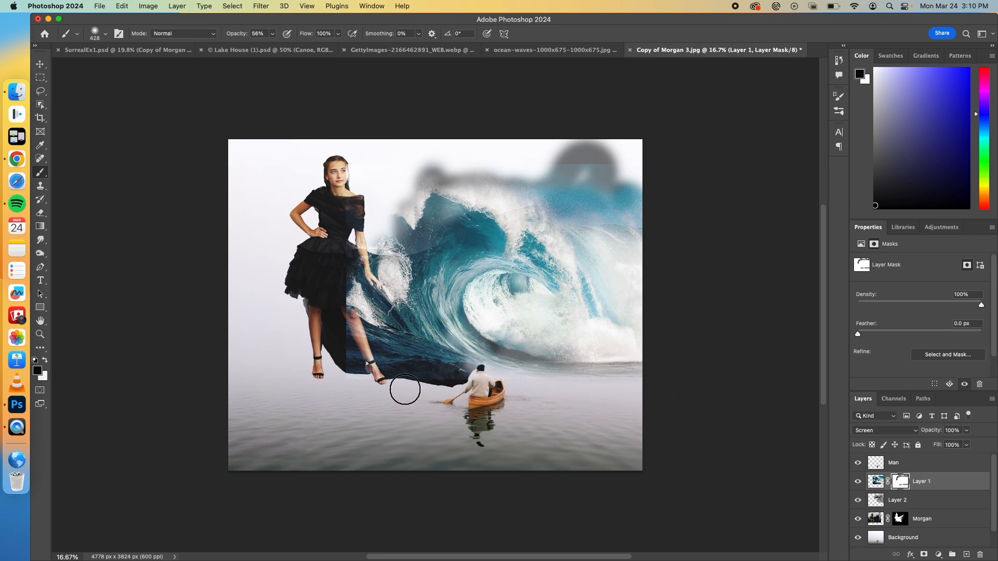
pyautogui.moveTo(339, 341); pyautogui.dragTo(339, 357)
pyautogui.moveTo(342, 285)
pyautogui.mouseDown()
pyautogui.moveTo(341, 274)
pyautogui.moveTo(356, 274)
pyautogui.moveTo(359, 284)
pyautogui.moveTo(406, 294)
pyautogui.mouseUp()
pyautogui.moveTo(359, 263)
pyautogui.mouseDown()
pyautogui.moveTo(397, 326)
pyautogui.moveTo(346, 278)
pyautogui.moveTo(378, 305)
pyautogui.moveTo(539, 344)
pyautogui.moveTo(596, 374)
pyautogui.moveTo(406, 323)
pyautogui.moveTo(482, 329)
pyautogui.moveTo(521, 361)
pyautogui.moveTo(463, 311)
pyautogui.moveTo(454, 285)
pyautogui.moveTo(449, 323)
pyautogui.moveTo(486, 345)
pyautogui.mouseUp()
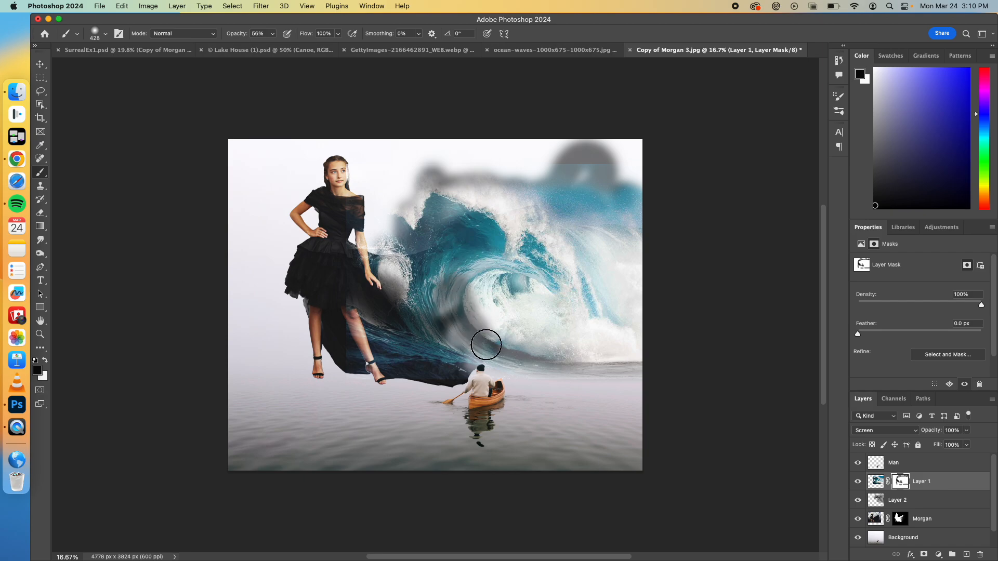
pyautogui.press('super+z')
pyautogui.press('super+z')
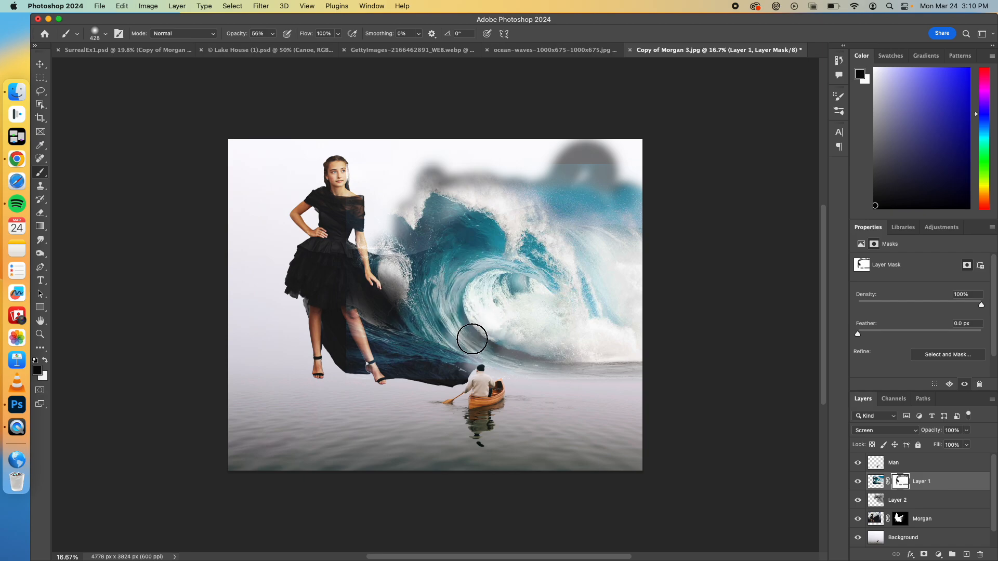
pyautogui.moveTo(494, 335); pyautogui.dragTo(463, 302)
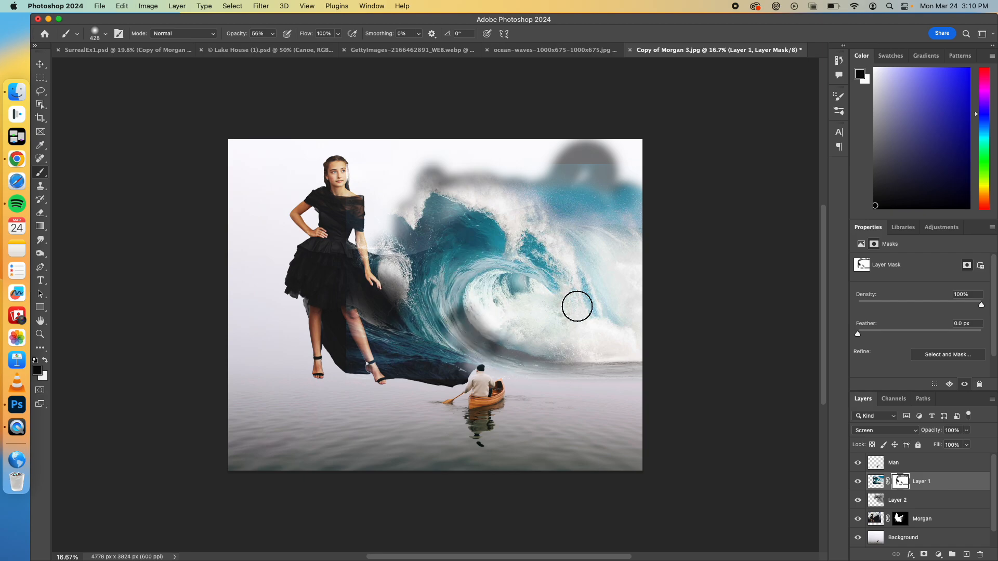
pyautogui.press('super+z')
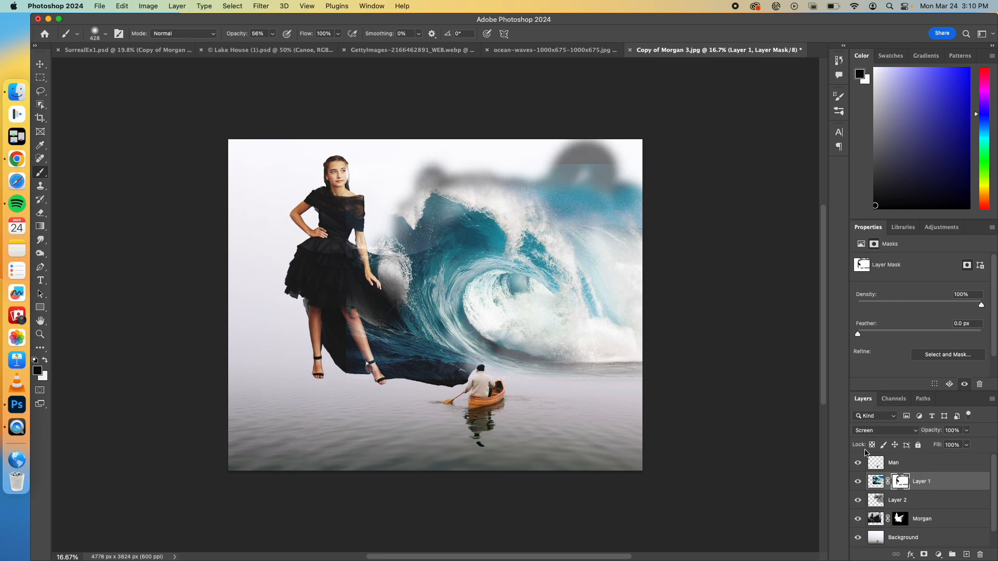
# Step: Paint white on the woman's layer mask across the sky and around her to bring back the portrait's smoky backdrop
pyautogui.click(876, 519)
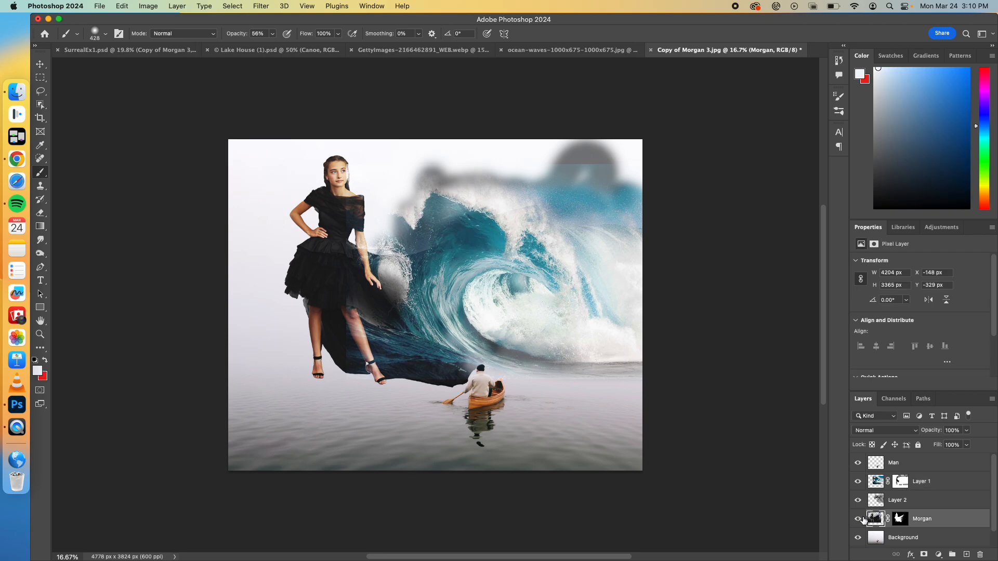
pyautogui.click(901, 520)
pyautogui.click(859, 520)
pyautogui.click(859, 519)
pyautogui.click(858, 520)
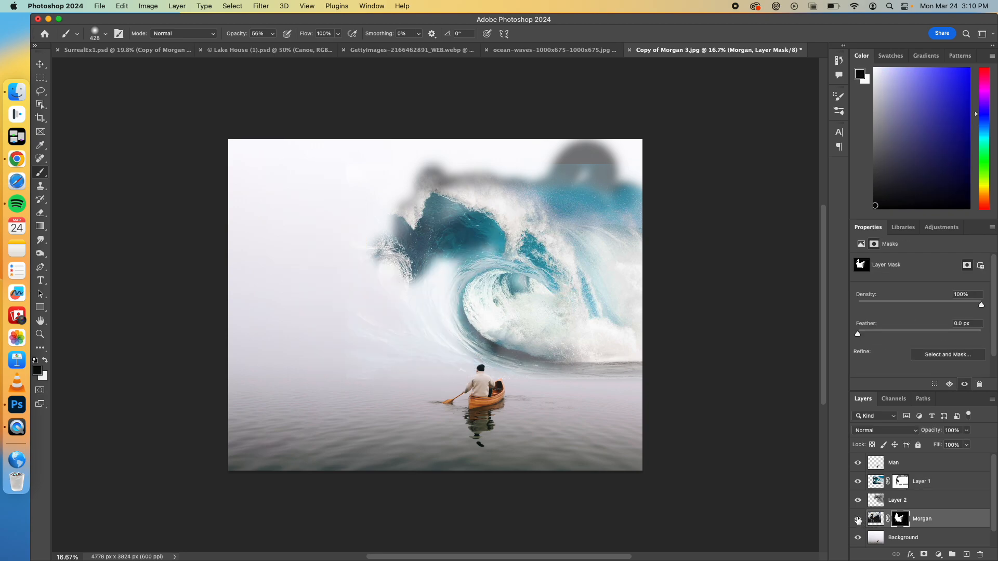
pyautogui.click(858, 520)
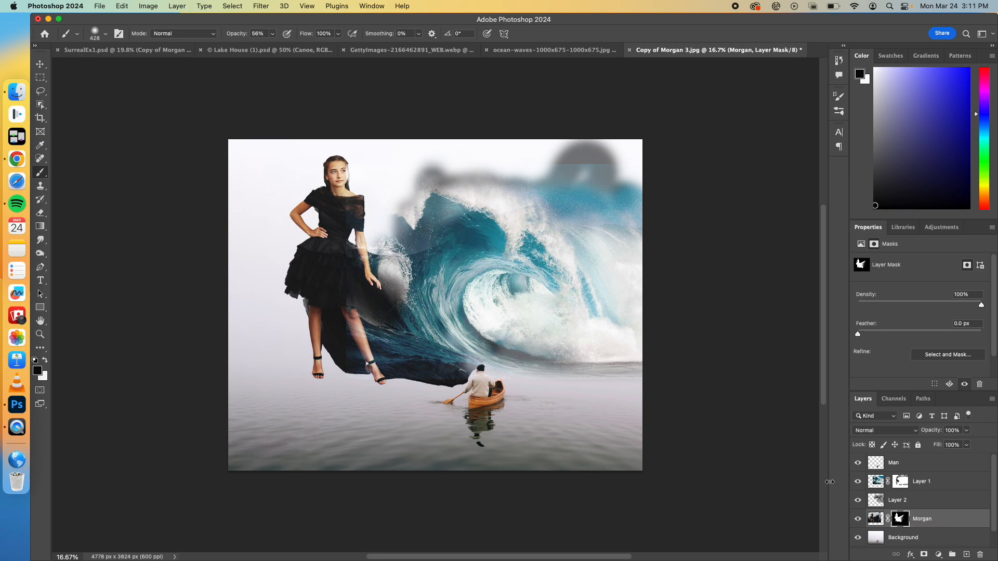
pyautogui.click(46, 360)
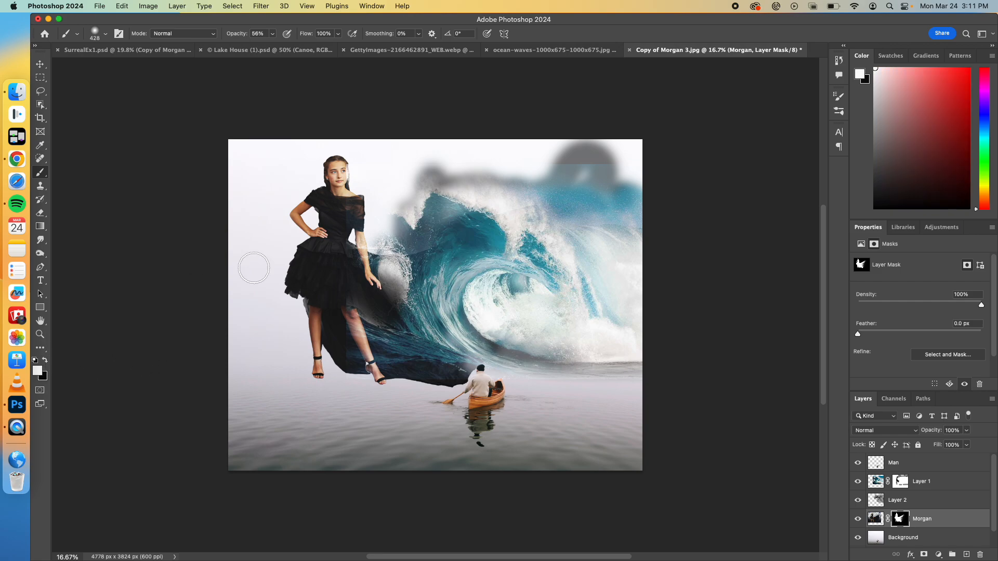
pyautogui.moveTo(406, 204)
pyautogui.mouseDown()
pyautogui.moveTo(408, 162)
pyautogui.moveTo(467, 155)
pyautogui.moveTo(535, 181)
pyautogui.moveTo(554, 156)
pyautogui.moveTo(513, 175)
pyautogui.moveTo(519, 200)
pyautogui.moveTo(549, 215)
pyautogui.moveTo(550, 145)
pyautogui.moveTo(583, 146)
pyautogui.moveTo(576, 178)
pyautogui.moveTo(589, 193)
pyautogui.moveTo(466, 154)
pyautogui.moveTo(448, 133)
pyautogui.moveTo(349, 169)
pyautogui.moveTo(348, 159)
pyautogui.moveTo(311, 151)
pyautogui.moveTo(283, 164)
pyautogui.mouseUp()
pyautogui.moveTo(253, 169)
pyautogui.mouseDown()
pyautogui.moveTo(250, 208)
pyautogui.moveTo(275, 202)
pyautogui.moveTo(291, 251)
pyautogui.moveTo(279, 254)
pyautogui.moveTo(273, 149)
pyautogui.moveTo(250, 281)
pyautogui.moveTo(298, 311)
pyautogui.moveTo(271, 313)
pyautogui.moveTo(234, 290)
pyautogui.moveTo(247, 358)
pyautogui.moveTo(272, 308)
pyautogui.mouseUp()
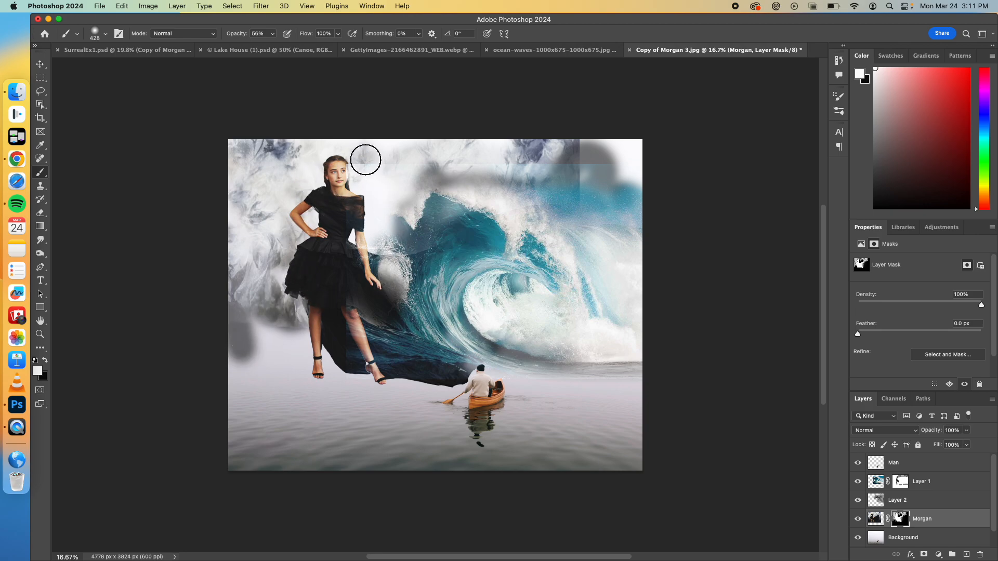
# Step: Paint black on the wave layer's mask along its upper edge and on the woman's mask over the backdrop's hard vertical edge
pyautogui.click(858, 482)
pyautogui.click(858, 482)
pyautogui.click(900, 482)
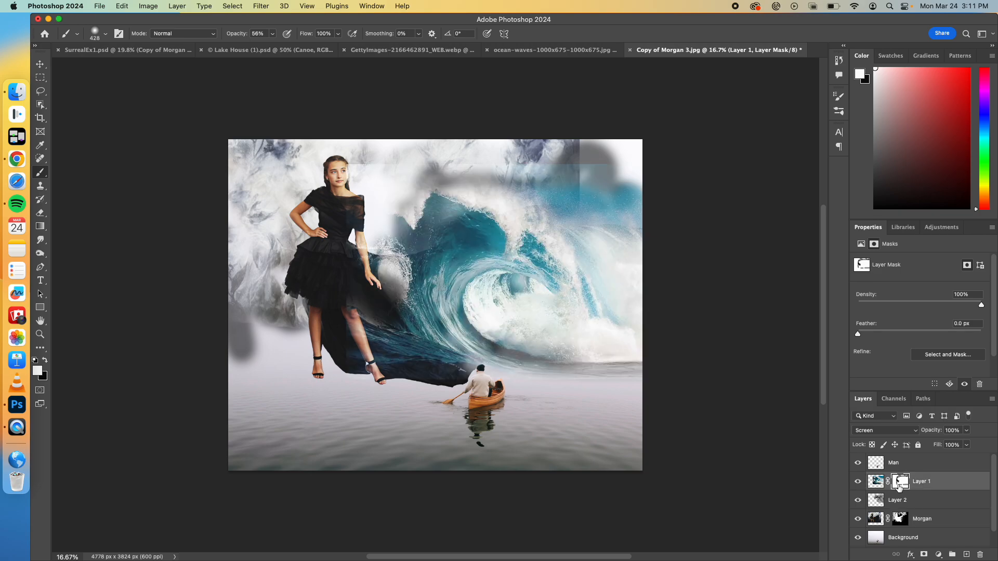
pyautogui.click(46, 362)
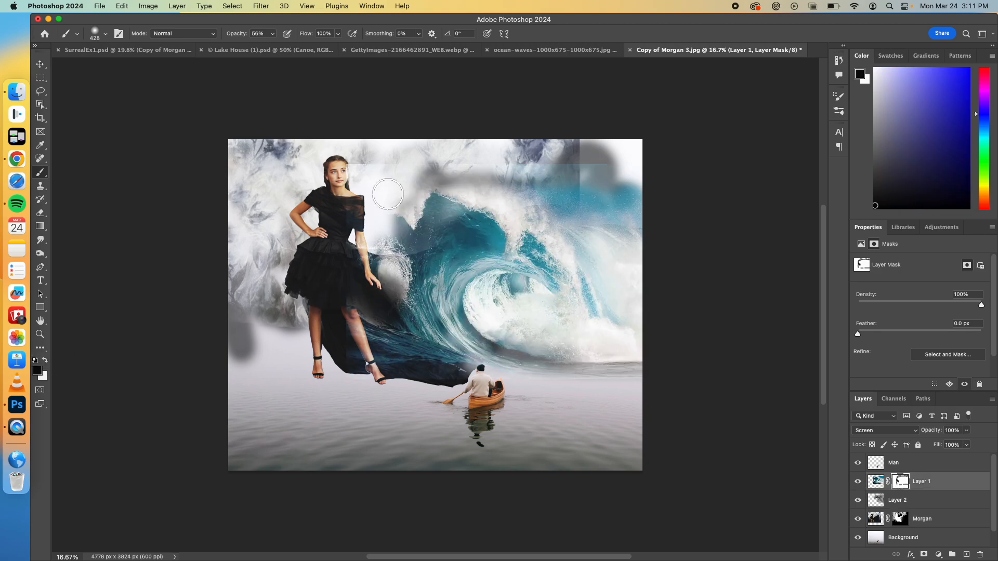
pyautogui.moveTo(349, 166)
pyautogui.mouseDown()
pyautogui.moveTo(652, 167)
pyautogui.moveTo(568, 158)
pyautogui.mouseUp()
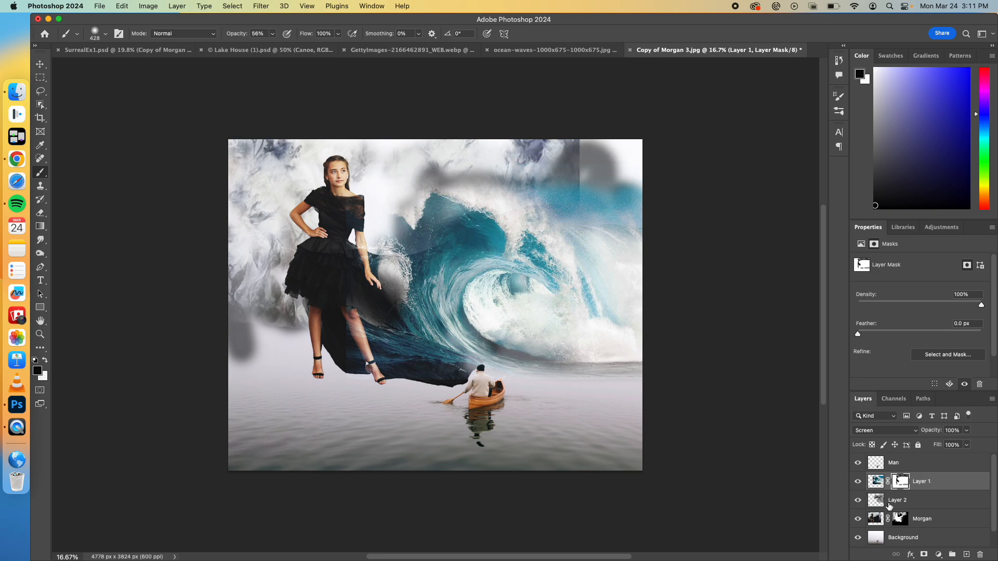
pyautogui.click(899, 516)
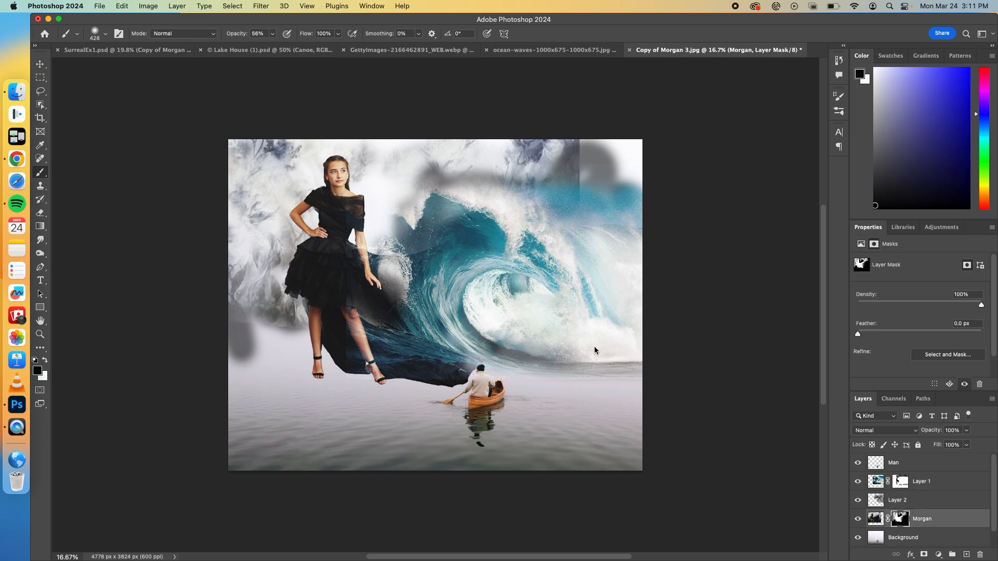
pyautogui.moveTo(585, 140)
pyautogui.mouseDown()
pyautogui.moveTo(584, 188)
pyautogui.moveTo(579, 154)
pyautogui.moveTo(592, 161)
pyautogui.moveTo(567, 154)
pyautogui.moveTo(571, 176)
pyautogui.mouseUp()
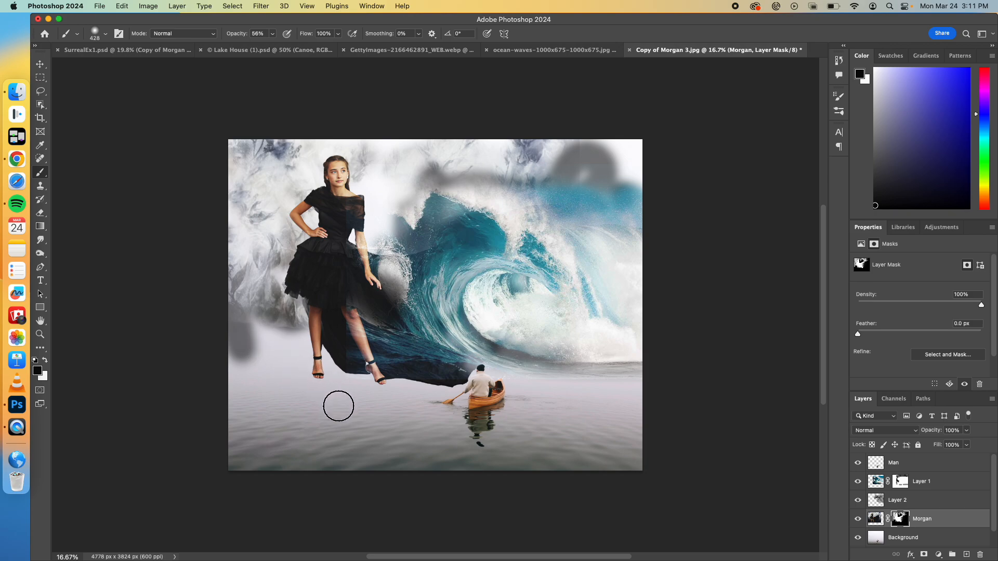
pyautogui.click(157, 52)
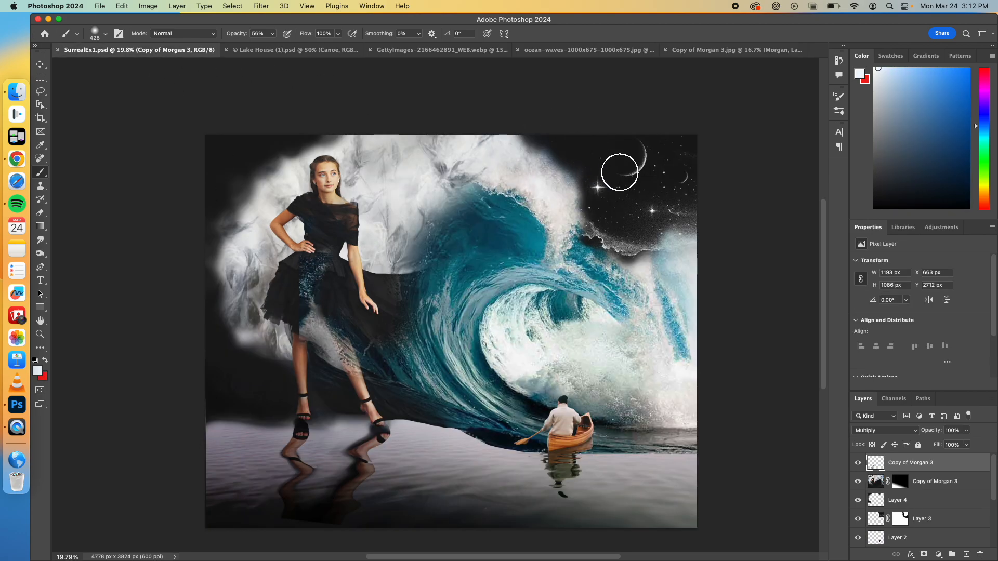
pyautogui.click(731, 51)
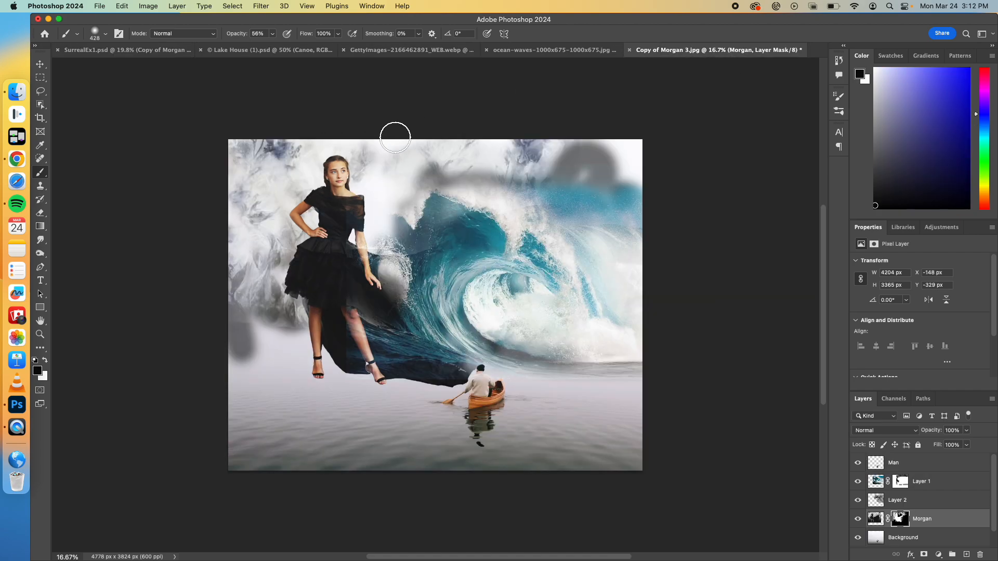
pyautogui.click(942, 469)
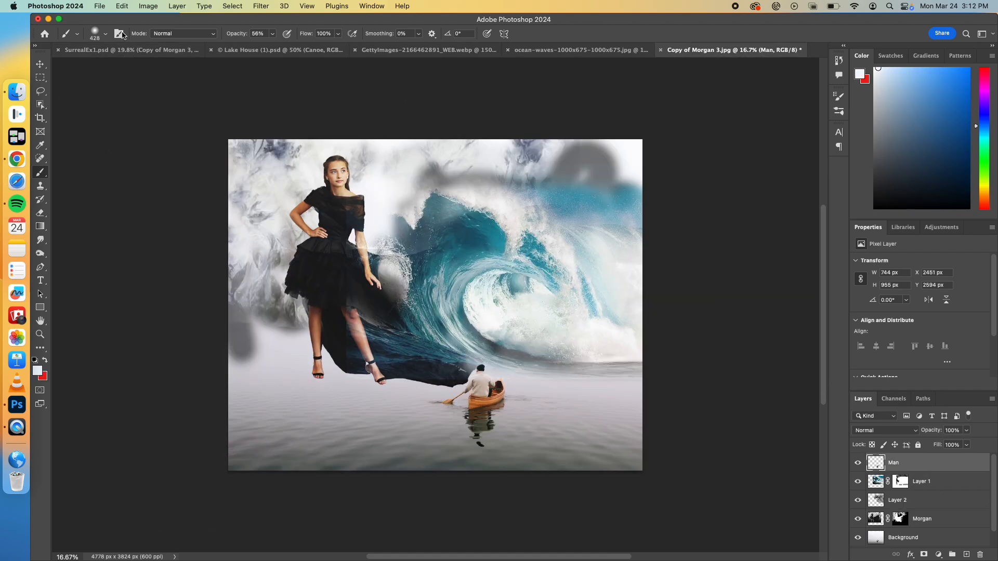
pyautogui.click(99, 6)
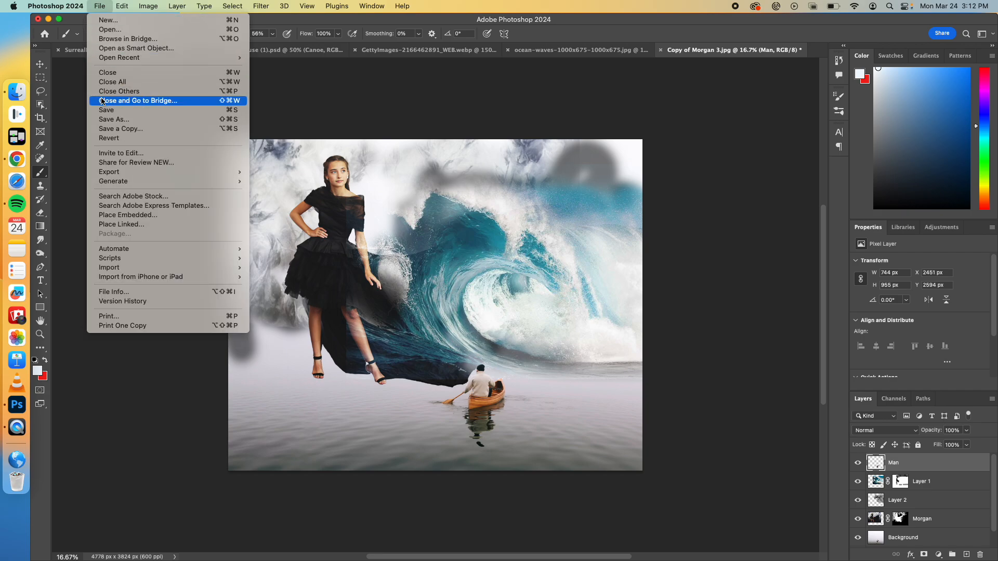
pyautogui.click(113, 215)
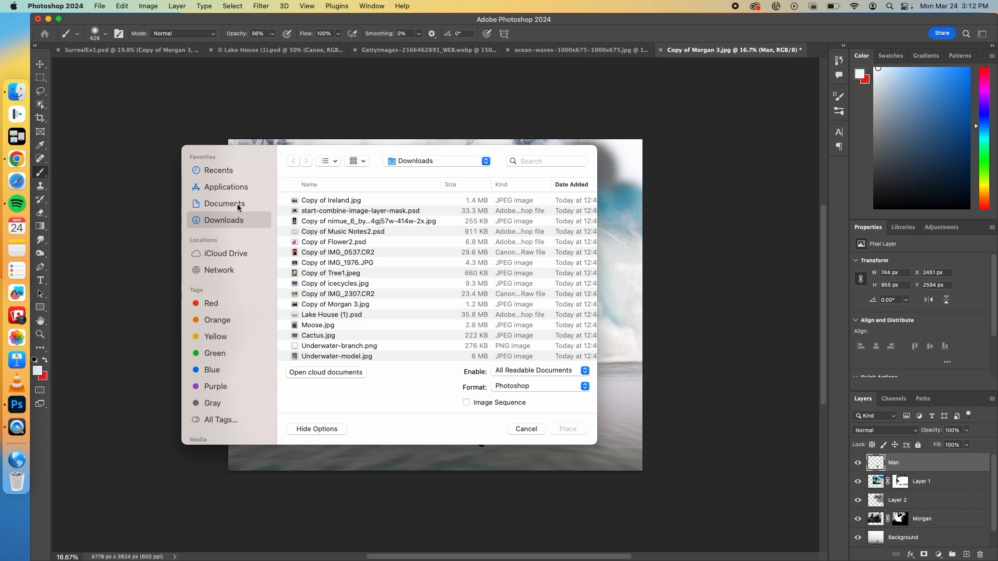
pyautogui.click(405, 165)
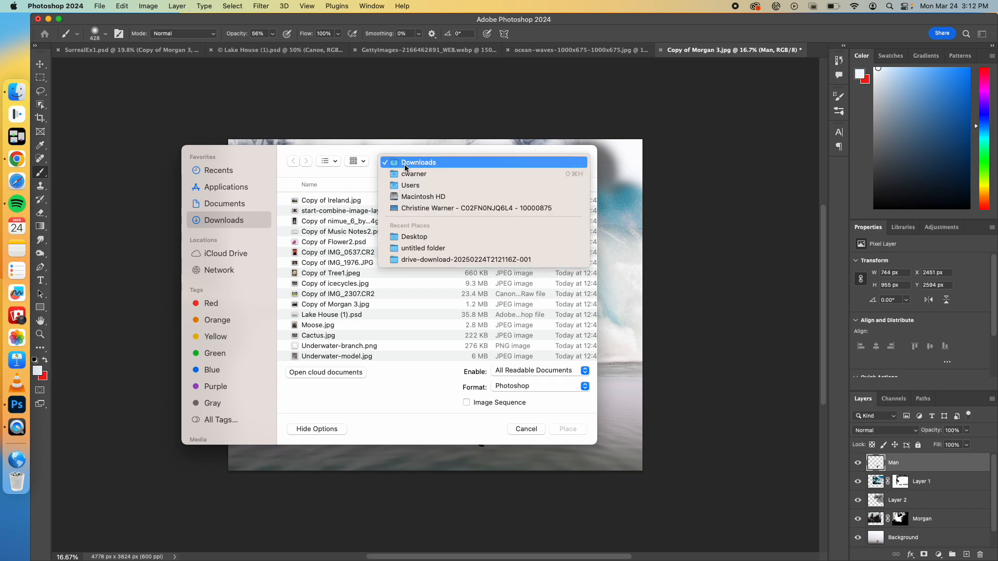
pyautogui.click(411, 232)
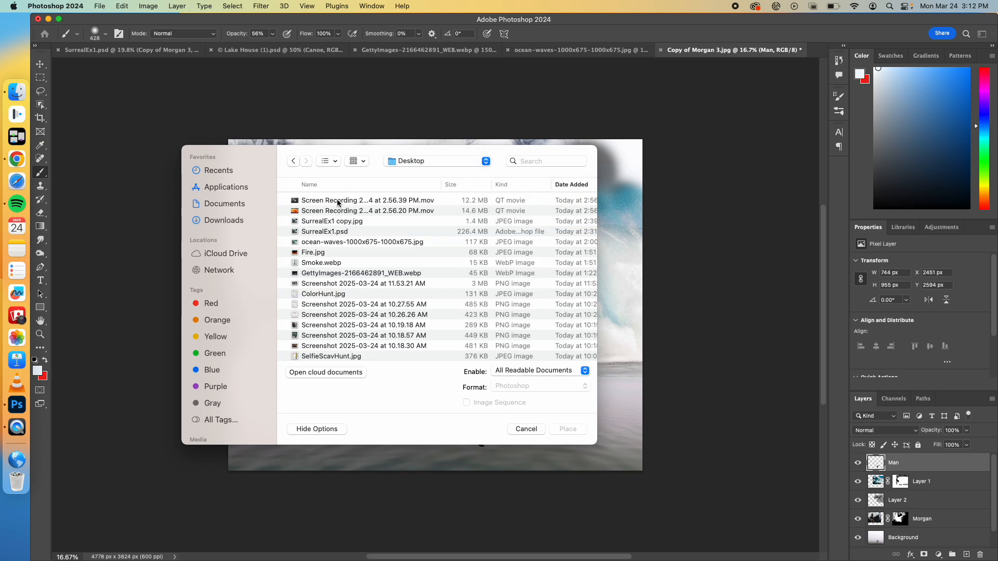
pyautogui.click(338, 203)
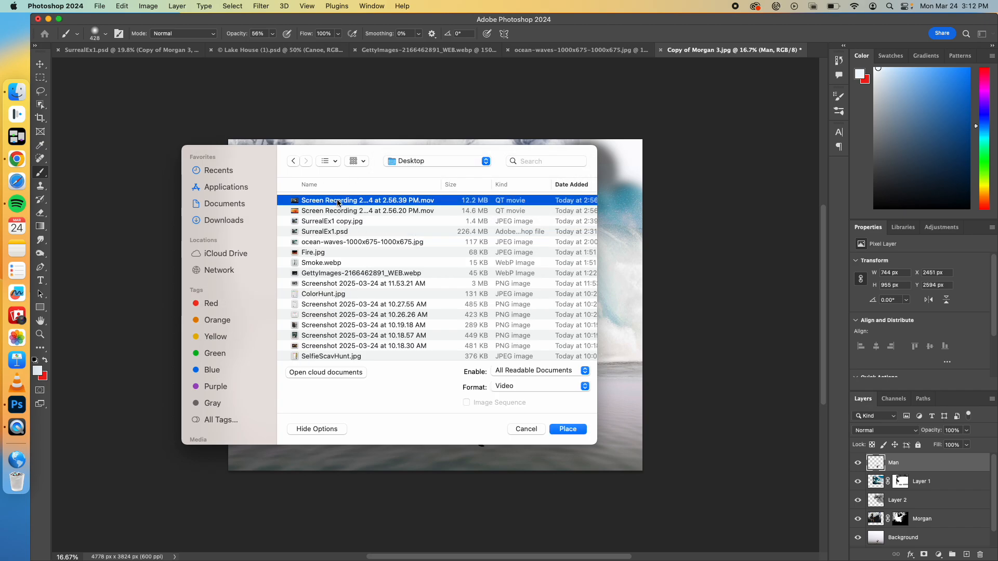
pyautogui.click(328, 274)
pyautogui.press('space')
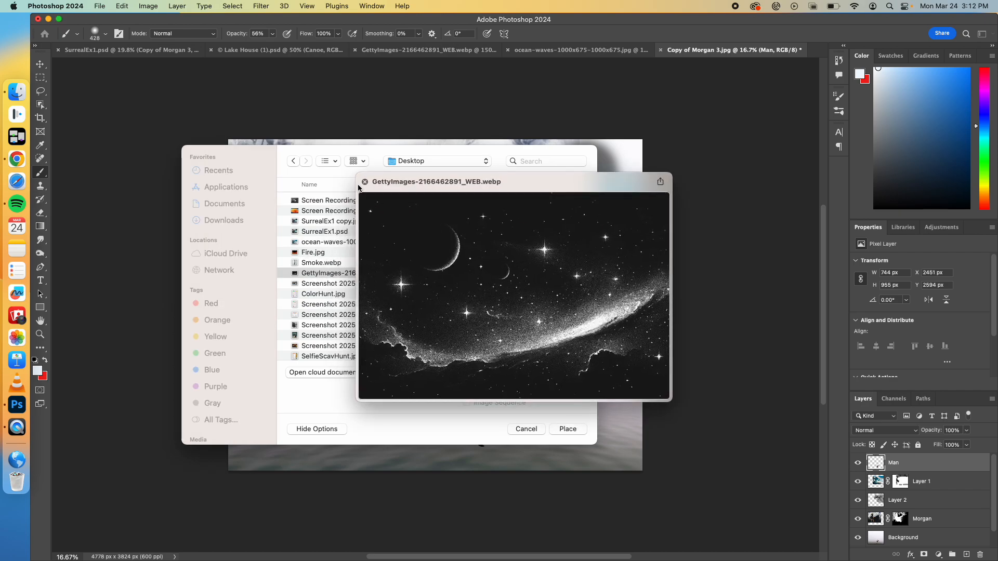
pyautogui.click(366, 183)
pyautogui.click(558, 428)
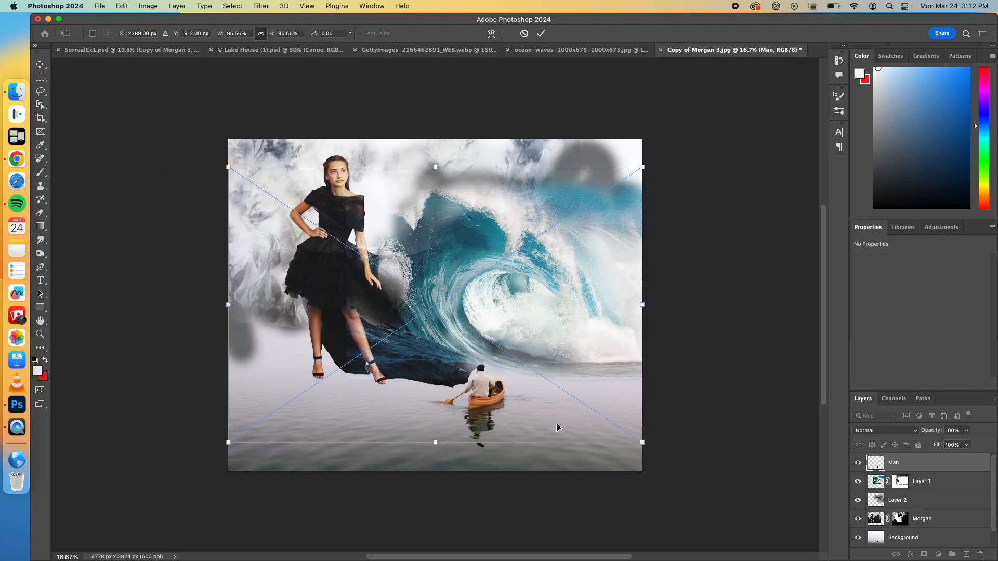
# Step: Scale the starry sky image to about 54.69% and position it over the upper right corner of the composite
pyautogui.moveTo(228, 443); pyautogui.dragTo(406, 325)
pyautogui.moveTo(446, 275); pyautogui.dragTo(527, 219)
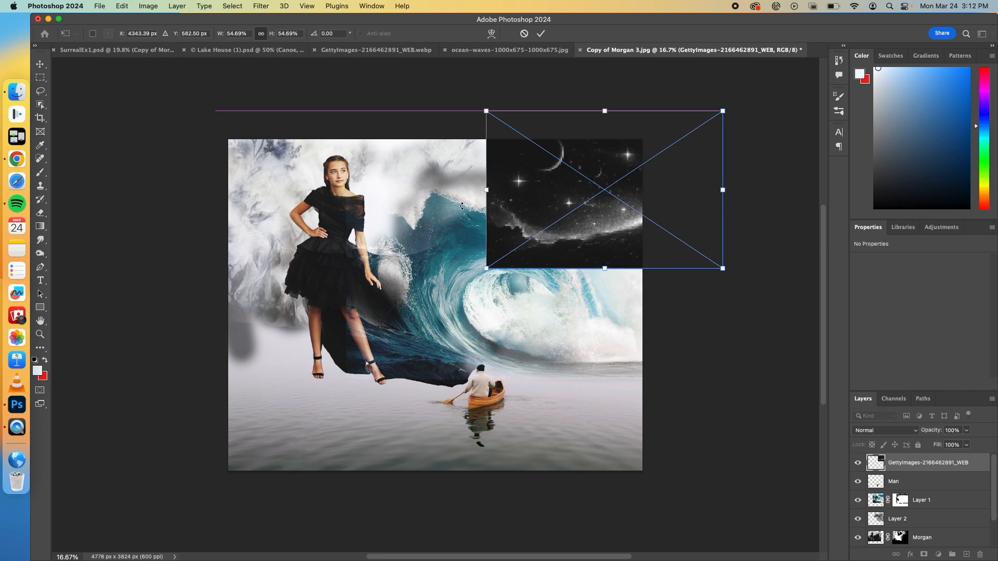
pyautogui.press('Return')
pyautogui.press('b')
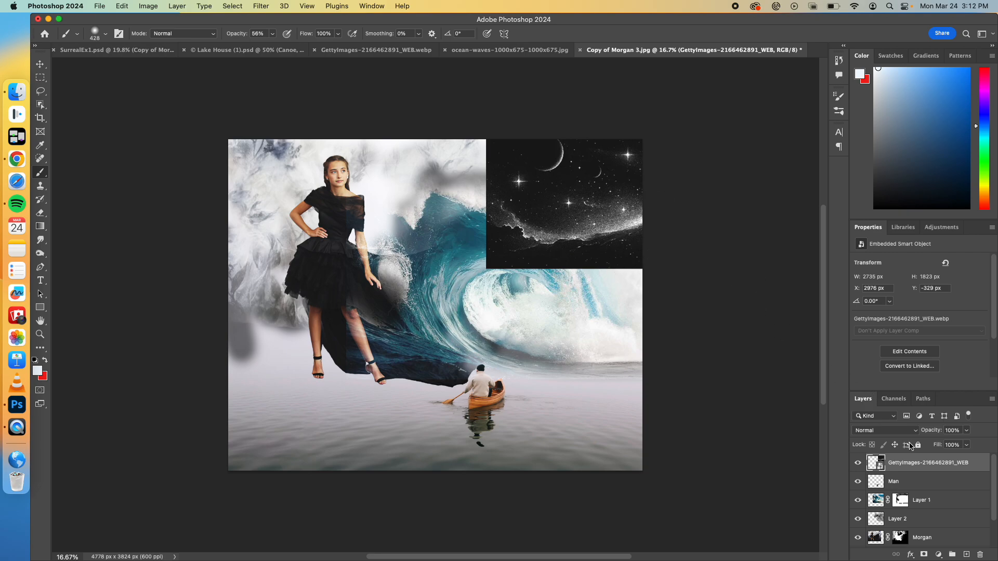
# Step: Add a layer mask to the starry sky layer and paint black along its hard side and lower edges to blend it with the wave
pyautogui.click(924, 555)
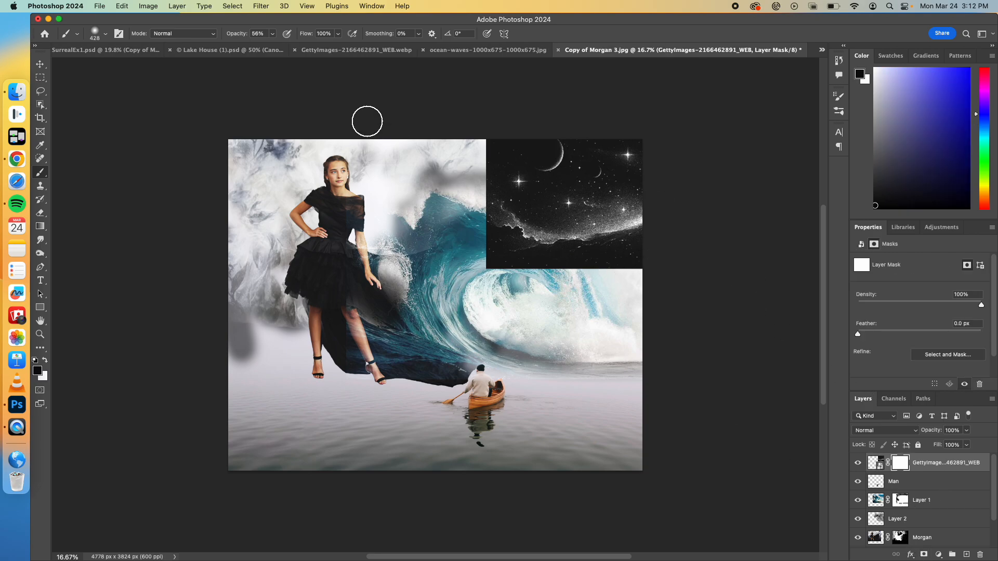
pyautogui.moveTo(506, 132)
pyautogui.mouseDown()
pyautogui.moveTo(475, 156)
pyautogui.moveTo(503, 137)
pyautogui.moveTo(482, 142)
pyautogui.moveTo(487, 222)
pyautogui.moveTo(475, 234)
pyautogui.moveTo(491, 260)
pyautogui.moveTo(470, 253)
pyautogui.moveTo(497, 265)
pyautogui.moveTo(488, 234)
pyautogui.moveTo(510, 256)
pyautogui.moveTo(572, 280)
pyautogui.moveTo(552, 279)
pyautogui.moveTo(625, 276)
pyautogui.moveTo(602, 271)
pyautogui.moveTo(660, 236)
pyautogui.moveTo(575, 286)
pyautogui.moveTo(638, 259)
pyautogui.moveTo(635, 273)
pyautogui.moveTo(536, 271)
pyautogui.moveTo(633, 273)
pyautogui.moveTo(549, 263)
pyautogui.moveTo(662, 243)
pyautogui.mouseUp()
pyautogui.moveTo(587, 247); pyautogui.dragTo(698, 205)
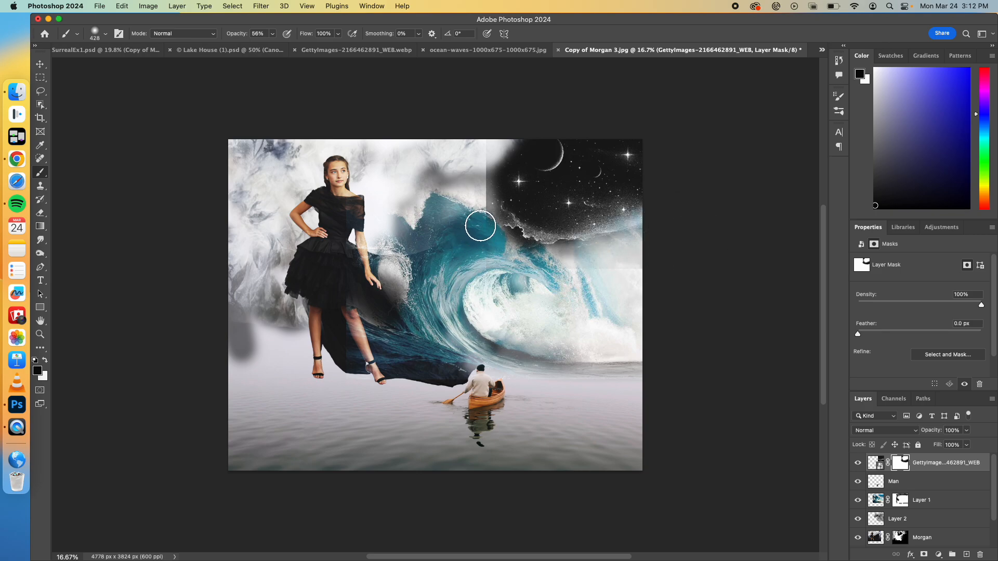
pyautogui.moveTo(479, 211); pyautogui.dragTo(477, 171)
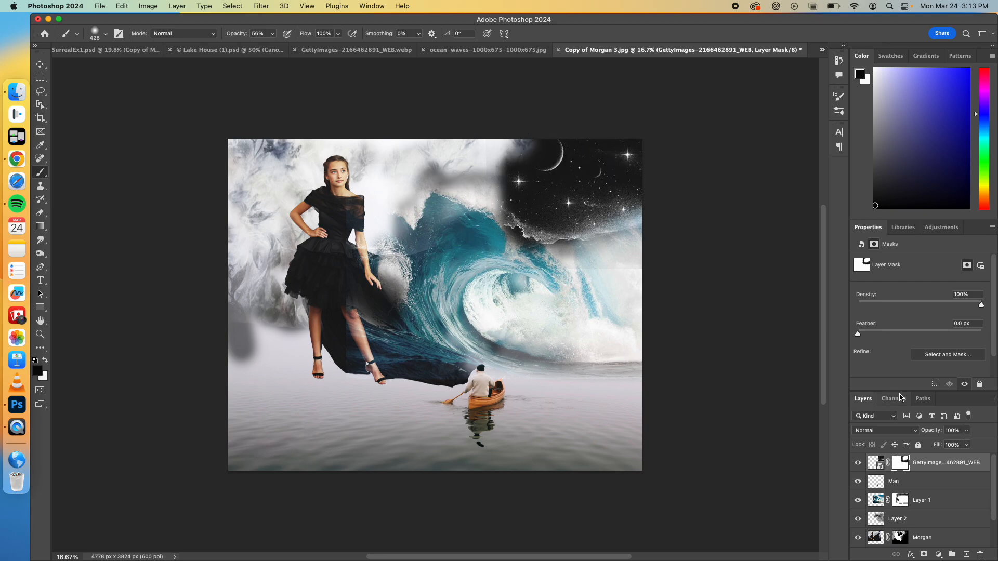
# Step: Create a new layer named Black and paint soft near-black #040404 along the upper edge and left side of the composite
pyautogui.click(965, 555)
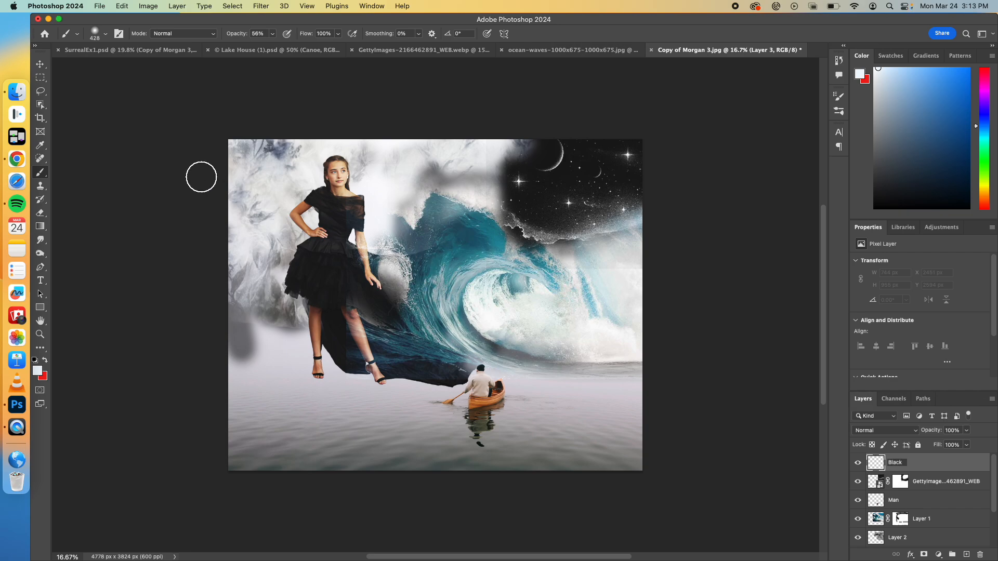
pyautogui.press('Return')
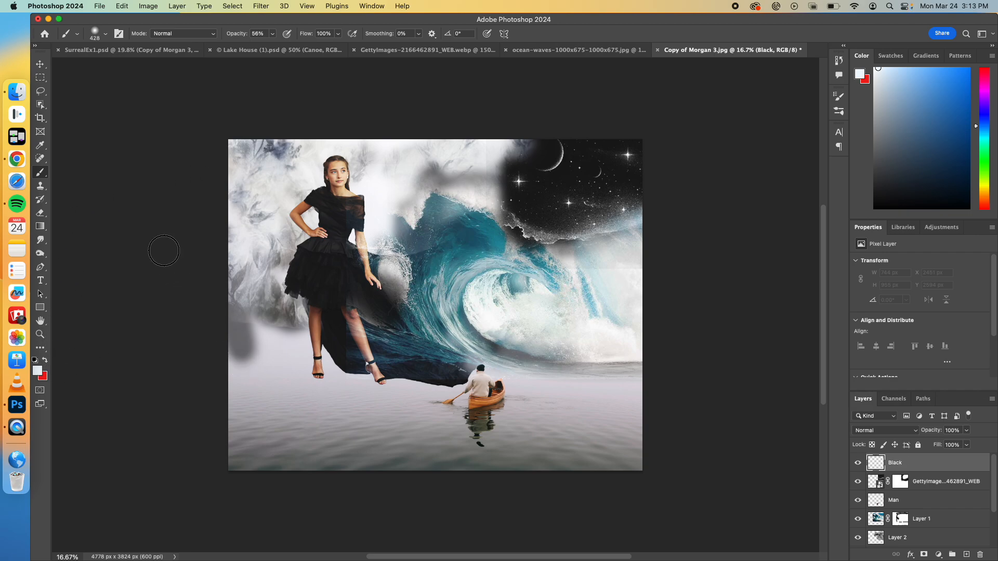
pyautogui.click(38, 371)
pyautogui.click(391, 310)
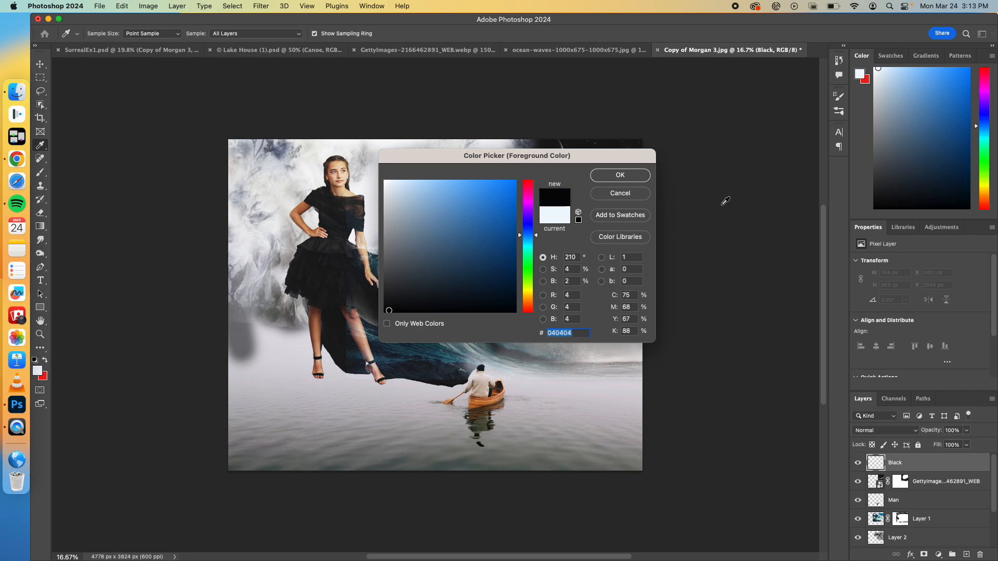
pyautogui.click(645, 179)
pyautogui.moveTo(496, 142)
pyautogui.mouseDown()
pyautogui.moveTo(444, 131)
pyautogui.moveTo(485, 145)
pyautogui.moveTo(495, 163)
pyautogui.moveTo(342, 127)
pyautogui.moveTo(284, 139)
pyautogui.moveTo(278, 152)
pyautogui.moveTo(241, 126)
pyautogui.moveTo(252, 136)
pyautogui.moveTo(217, 236)
pyautogui.moveTo(231, 172)
pyautogui.moveTo(231, 200)
pyautogui.moveTo(233, 131)
pyautogui.moveTo(235, 253)
pyautogui.moveTo(242, 209)
pyautogui.moveTo(262, 214)
pyautogui.moveTo(243, 197)
pyautogui.moveTo(278, 175)
pyautogui.mouseUp()
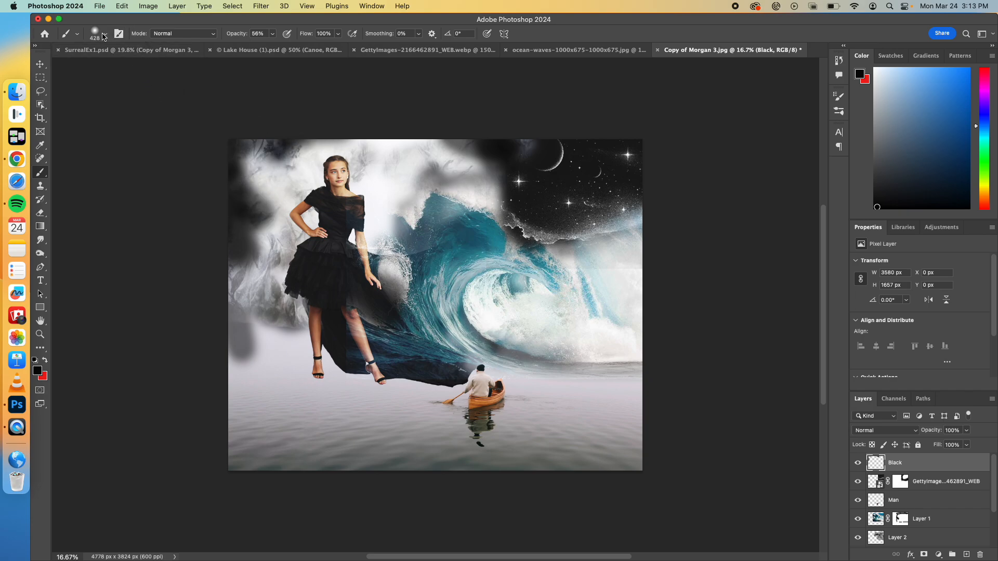
pyautogui.moveTo(241, 279); pyautogui.dragTo(232, 296)
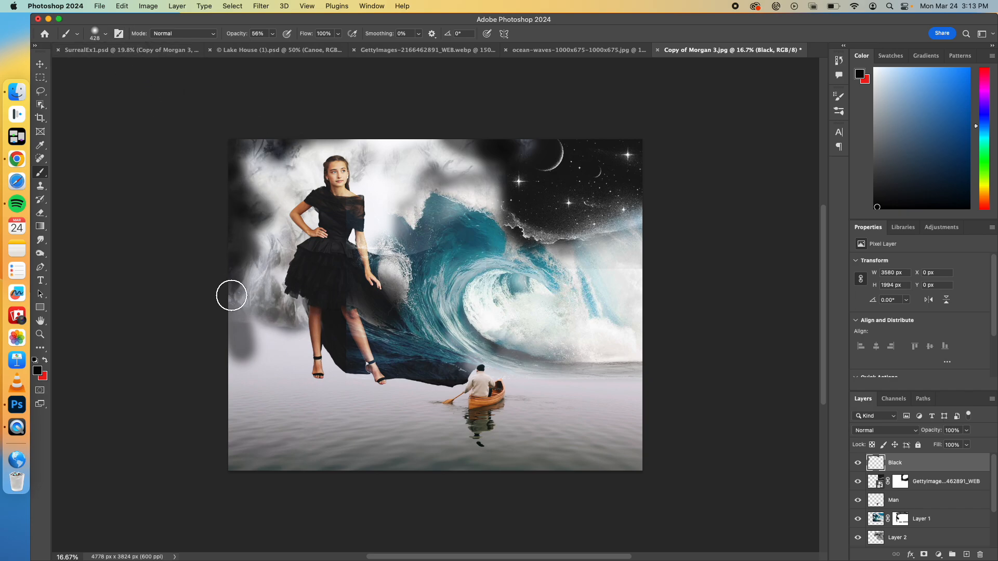
# Step: Choose the Kyle's Ultimate Pastel Palooza brush at 400 px and paint black texture along the left edge beside the woman
pyautogui.click(365, 6)
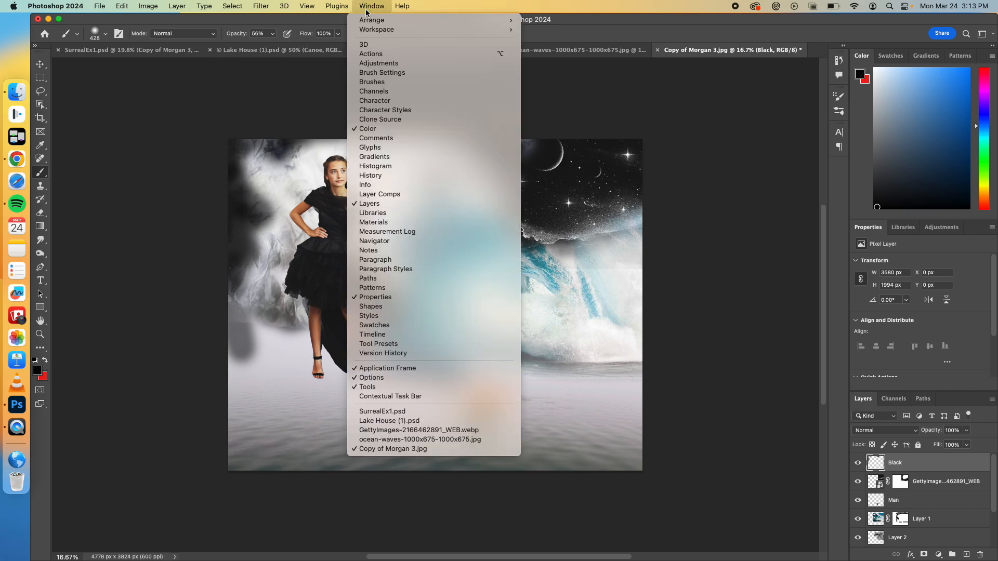
pyautogui.click(377, 83)
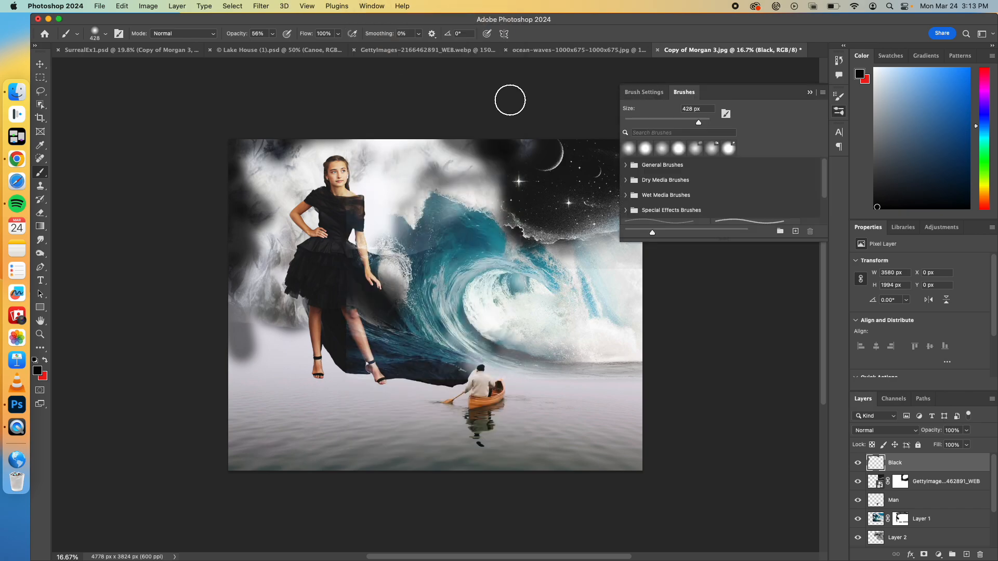
pyautogui.click(626, 166)
pyautogui.scroll(-3, 681, 207)
pyautogui.click(627, 209)
pyautogui.scroll(-4, 655, 211)
pyautogui.click(670, 203)
pyautogui.press(']')
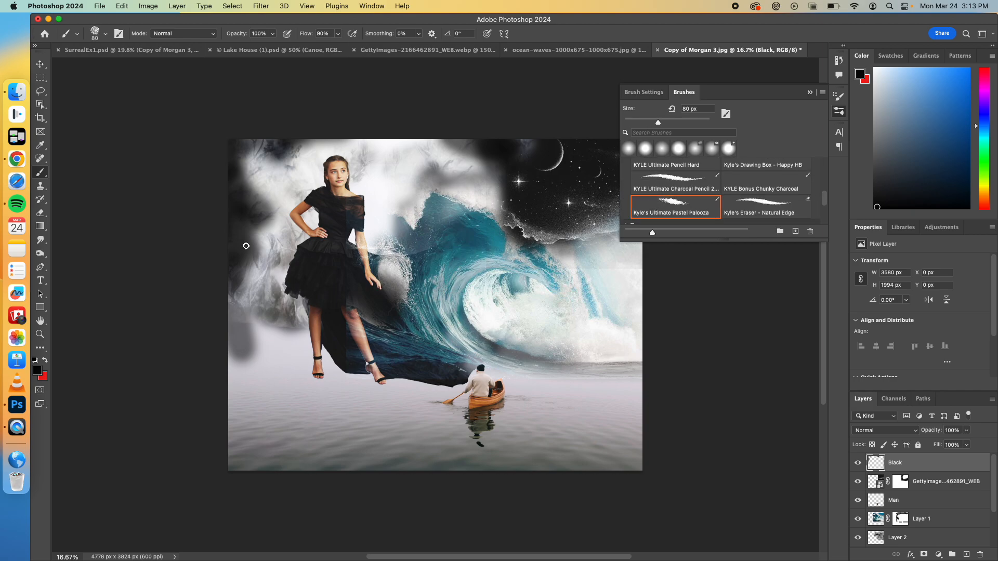
pyautogui.press(']')
pyautogui.press(']')
pyautogui.press(']')
pyautogui.press(']')
pyautogui.press(']')
pyautogui.press(']')
pyautogui.moveTo(246, 246)
pyautogui.mouseDown()
pyautogui.moveTo(227, 261)
pyautogui.moveTo(245, 266)
pyautogui.moveTo(244, 295)
pyautogui.mouseUp()
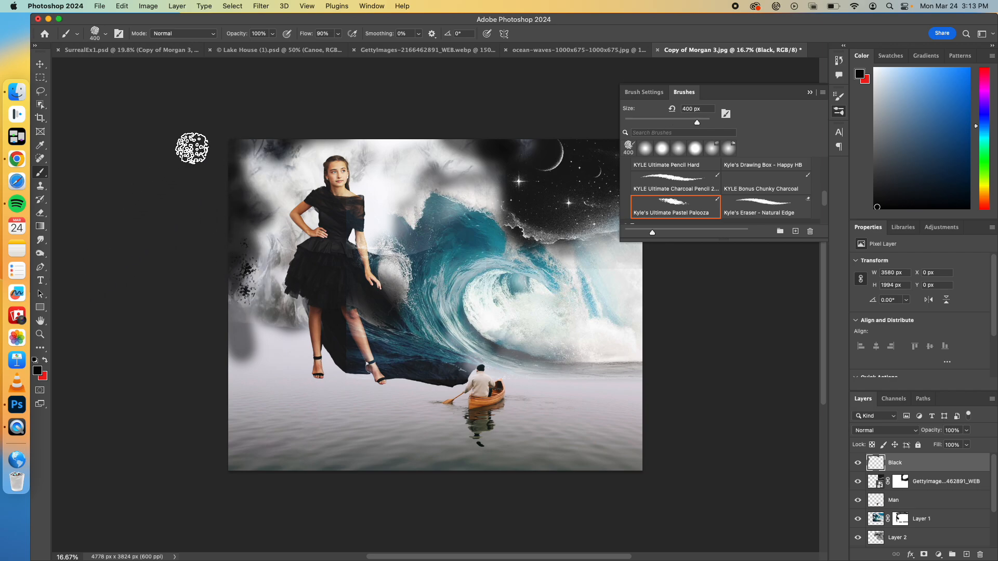
# Step: Reduce the brush opacity to 49% and extend the textured black down the composite's left edge
pyautogui.click(272, 35)
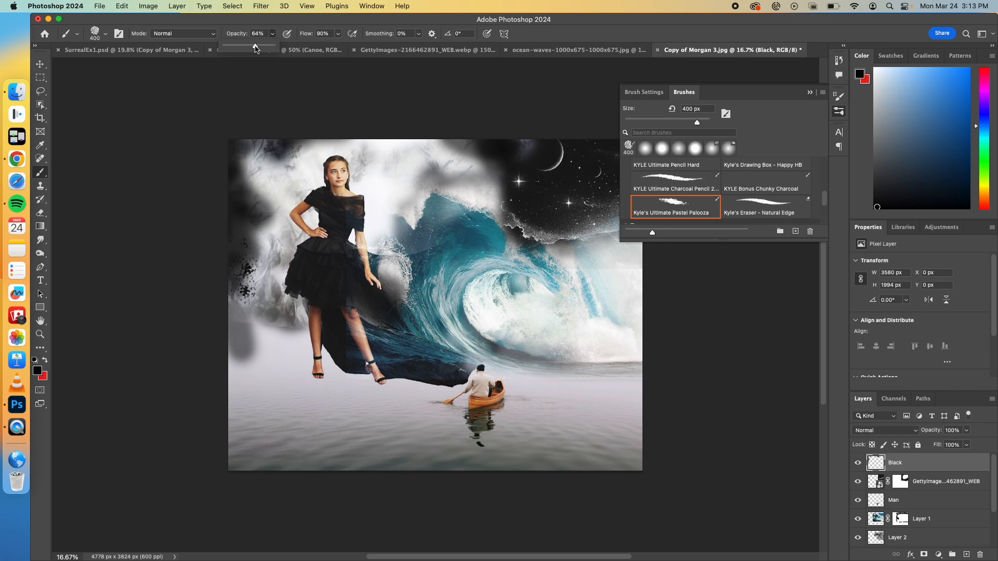
pyautogui.moveTo(238, 241)
pyautogui.mouseDown()
pyautogui.moveTo(242, 282)
pyautogui.moveTo(248, 246)
pyautogui.moveTo(297, 283)
pyautogui.moveTo(276, 174)
pyautogui.moveTo(204, 177)
pyautogui.moveTo(241, 236)
pyautogui.moveTo(229, 270)
pyautogui.moveTo(268, 324)
pyautogui.mouseUp()
pyautogui.moveTo(223, 223)
pyautogui.mouseDown()
pyautogui.moveTo(235, 191)
pyautogui.moveTo(253, 188)
pyautogui.moveTo(230, 190)
pyautogui.moveTo(245, 223)
pyautogui.mouseUp()
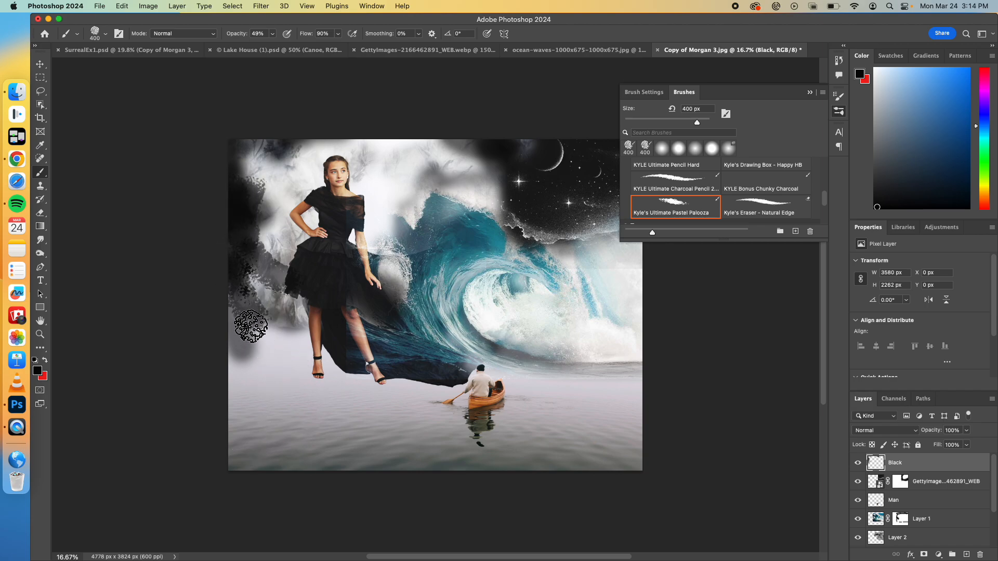
pyautogui.moveTo(235, 314); pyautogui.dragTo(256, 334)
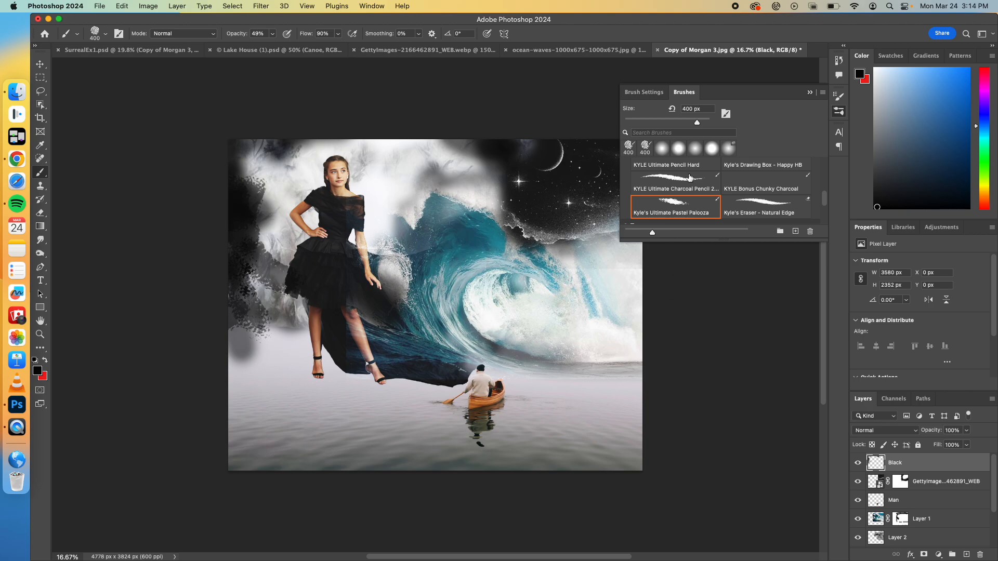
# Step: Choose the 284 px Supreme-type Kyle's Spatter brush and spatter black along the composite's left and upper edges
pyautogui.scroll(-5, 689, 177)
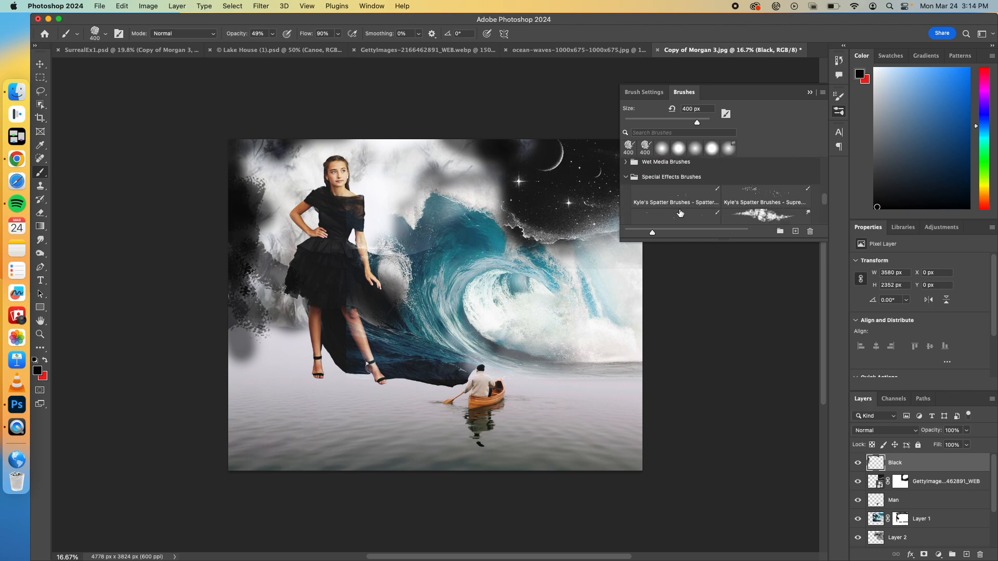
pyautogui.scroll(5, 680, 213)
pyautogui.scroll(2, 680, 213)
pyautogui.click(760, 188)
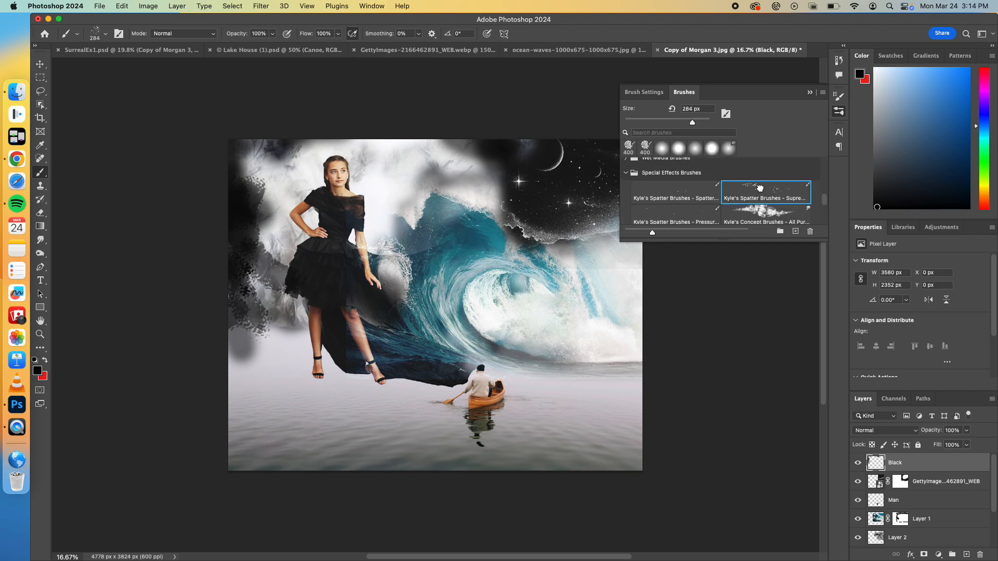
pyautogui.moveTo(261, 311)
pyautogui.mouseDown()
pyautogui.moveTo(226, 311)
pyautogui.moveTo(222, 233)
pyautogui.moveTo(239, 307)
pyautogui.moveTo(248, 347)
pyautogui.mouseUp()
pyautogui.moveTo(239, 227); pyautogui.dragTo(280, 141)
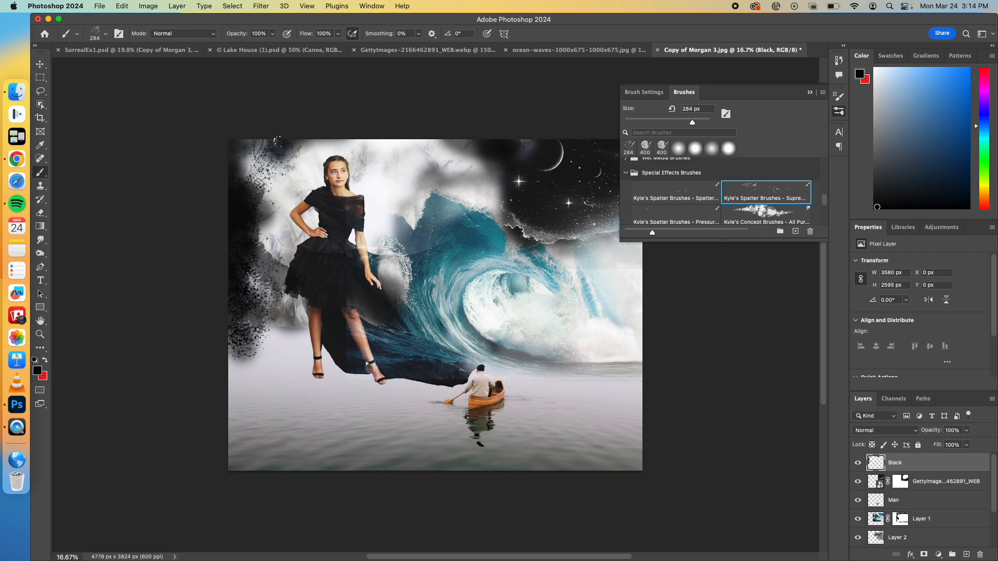
pyautogui.moveTo(240, 175)
pyautogui.mouseDown()
pyautogui.moveTo(258, 148)
pyautogui.moveTo(255, 116)
pyautogui.mouseUp()
pyautogui.moveTo(335, 136)
pyautogui.mouseDown()
pyautogui.moveTo(460, 140)
pyautogui.moveTo(494, 155)
pyautogui.moveTo(512, 131)
pyautogui.mouseUp()
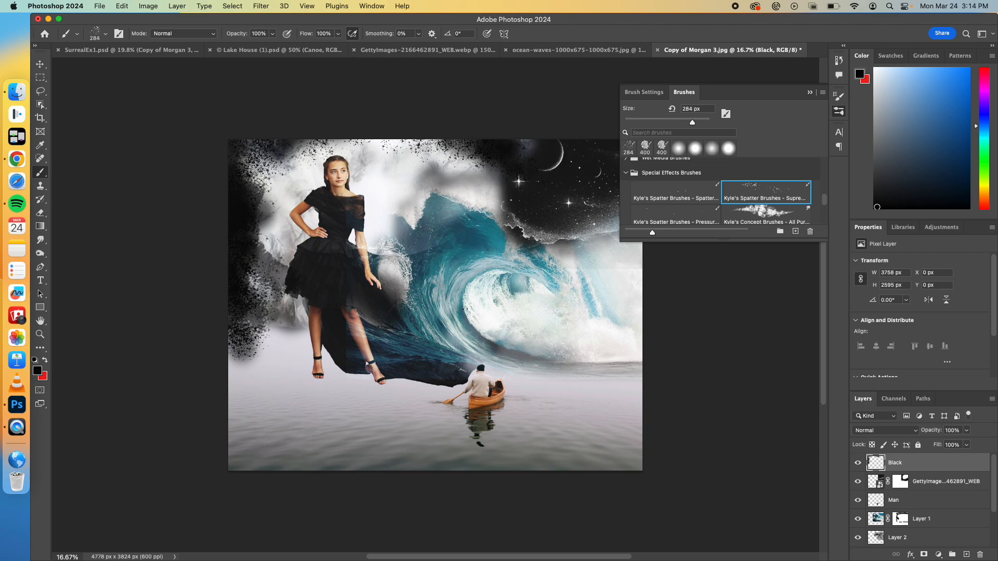
# Step: Spatter more black on the Black layer over the gaps beside the woman's skirt and legs
pyautogui.moveTo(280, 280)
pyautogui.mouseDown()
pyautogui.moveTo(286, 308)
pyautogui.moveTo(279, 276)
pyautogui.moveTo(302, 258)
pyautogui.mouseUp()
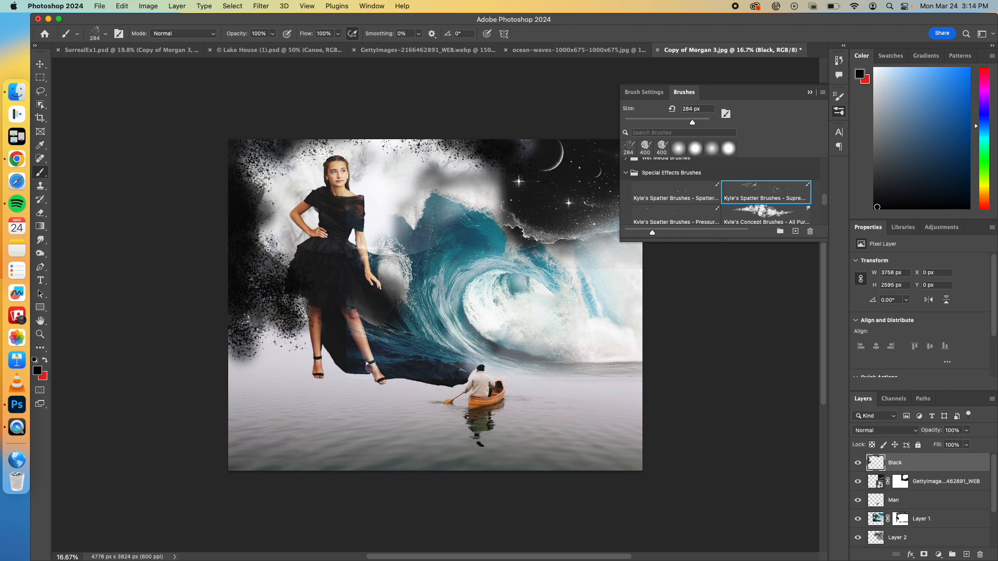
pyautogui.moveTo(263, 335); pyautogui.dragTo(280, 321)
pyautogui.moveTo(258, 267)
pyautogui.mouseDown()
pyautogui.moveTo(267, 225)
pyautogui.moveTo(232, 278)
pyautogui.mouseUp()
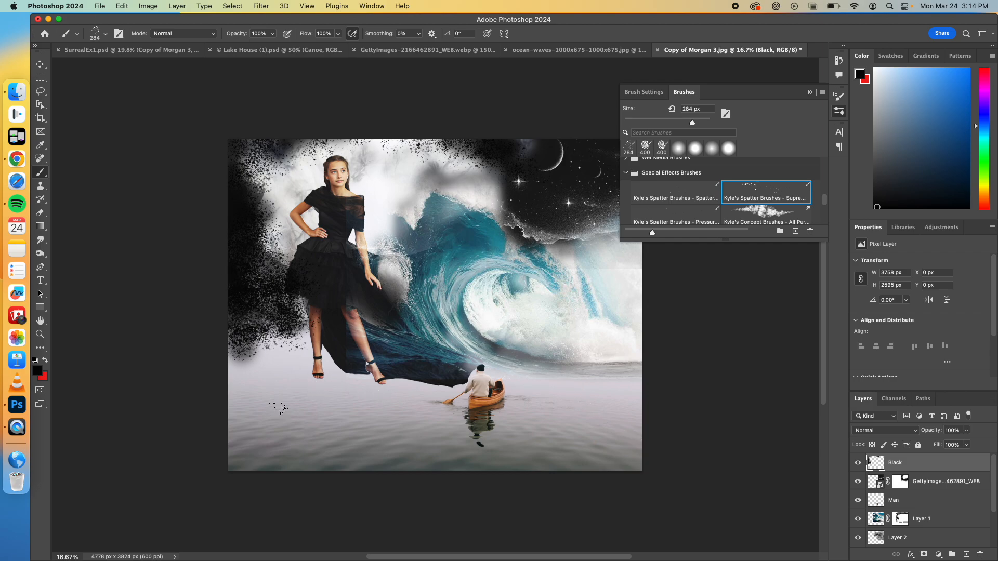
# Step: Check the SurrealEx1.psd example, and place the original portrait JPEG from Downloads as an embedded image above the Black layer at full size
pyautogui.click(166, 50)
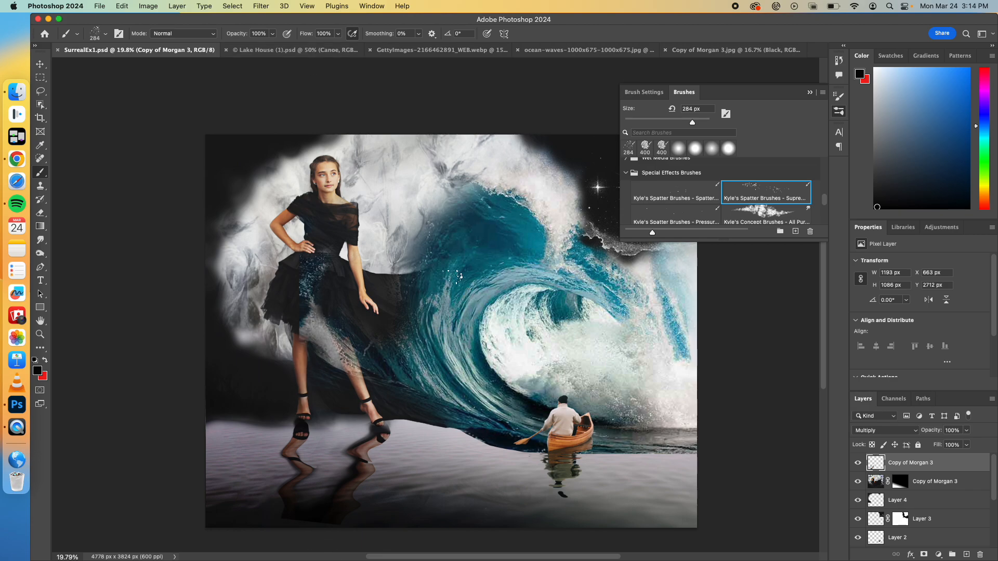
pyautogui.click(730, 50)
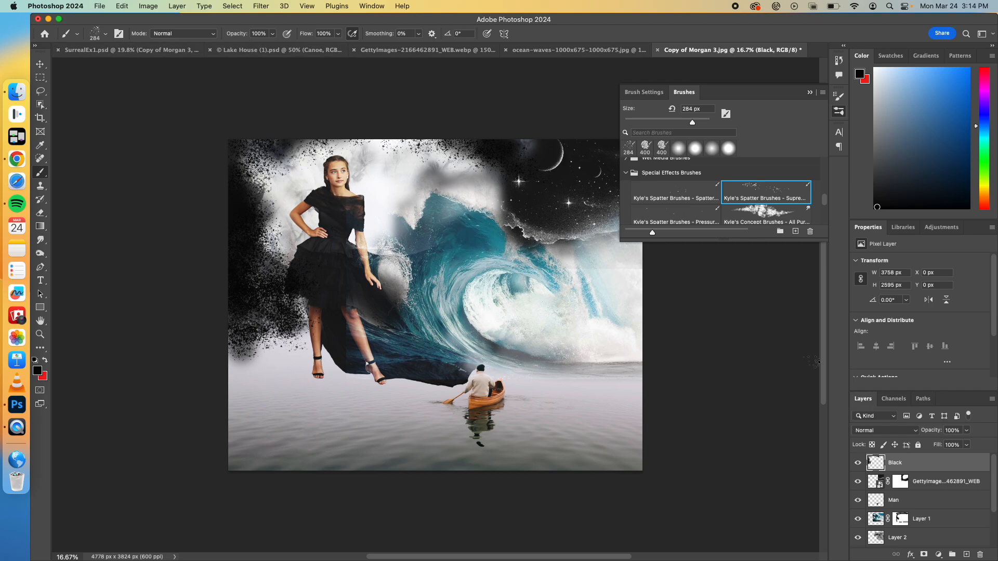
pyautogui.click(99, 7)
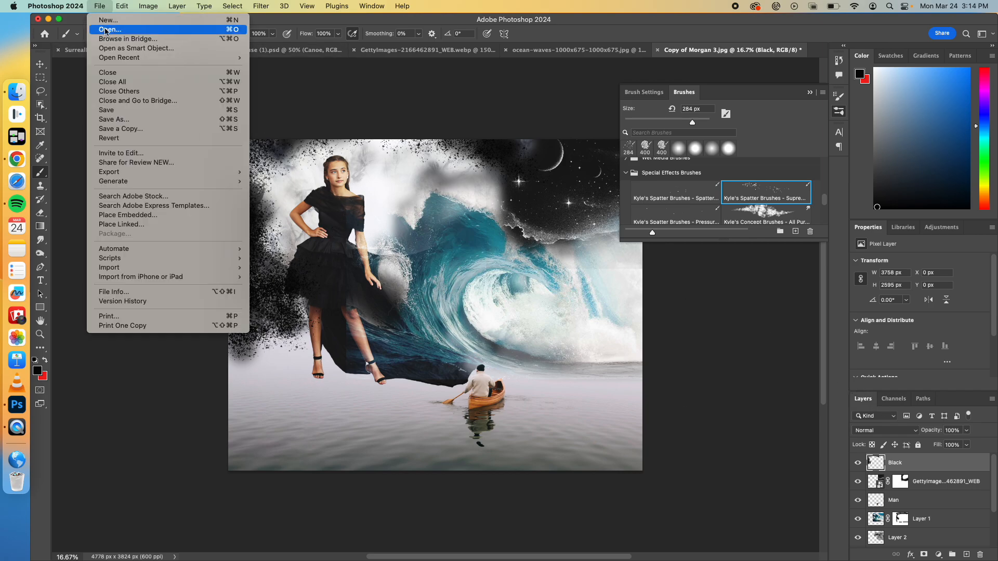
pyautogui.click(130, 217)
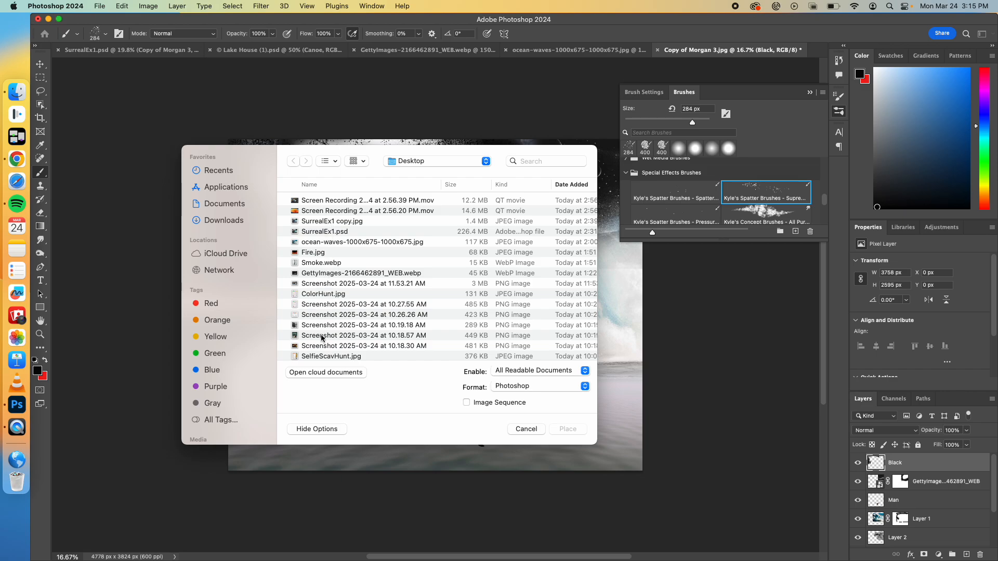
pyautogui.click(232, 217)
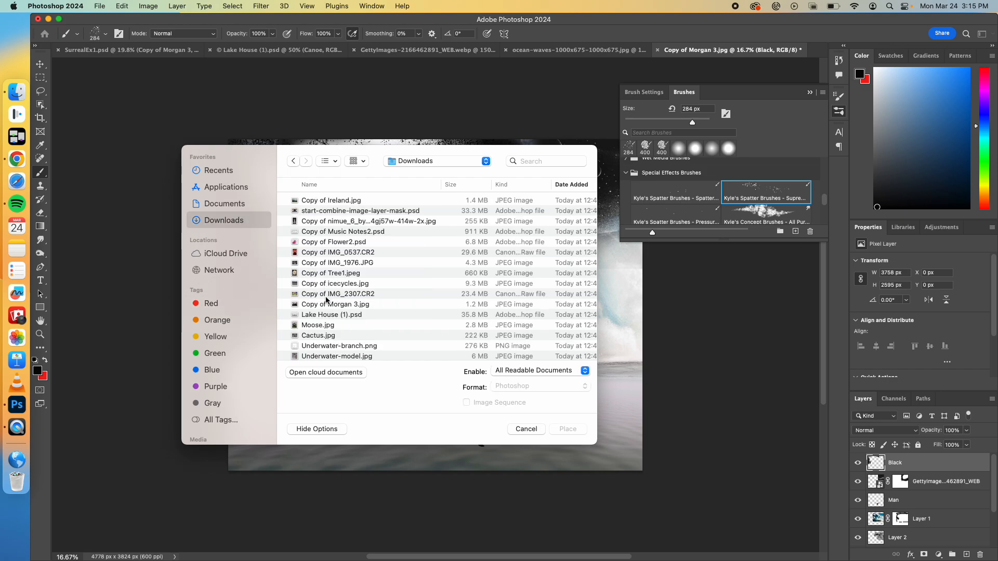
pyautogui.click(326, 306)
pyautogui.click(567, 428)
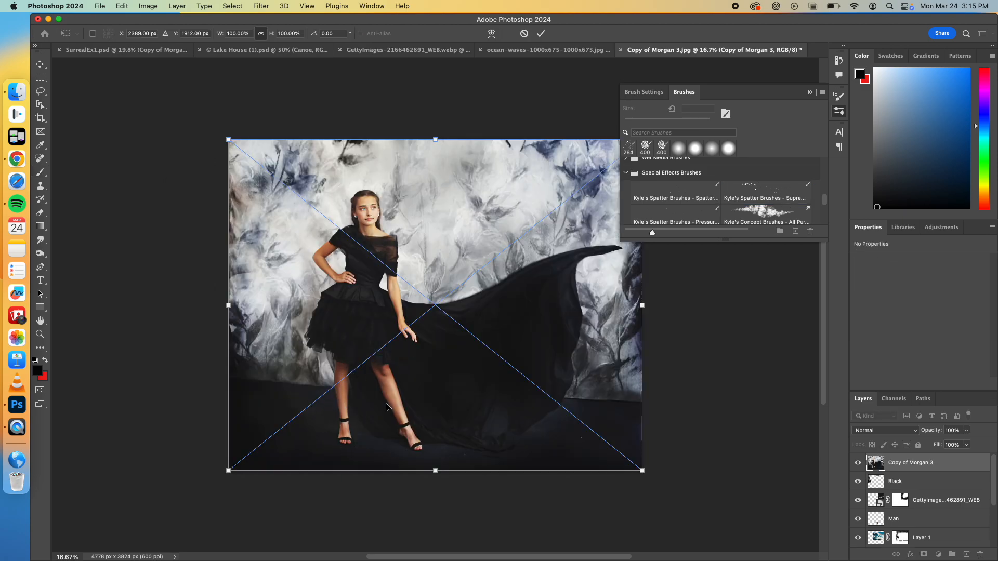
pyautogui.press('Return')
# Step: Select the woman's lower legs and feet in the placed portrait with a rectangular marquee, and rasterize that layer
pyautogui.press('b')
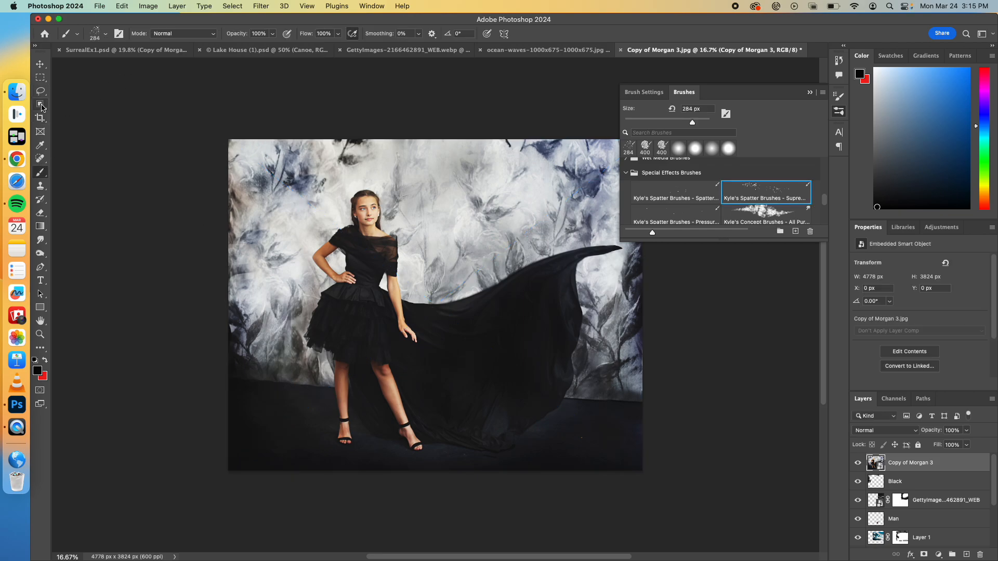
pyautogui.click(40, 78)
pyautogui.moveTo(329, 354); pyautogui.dragTo(432, 453)
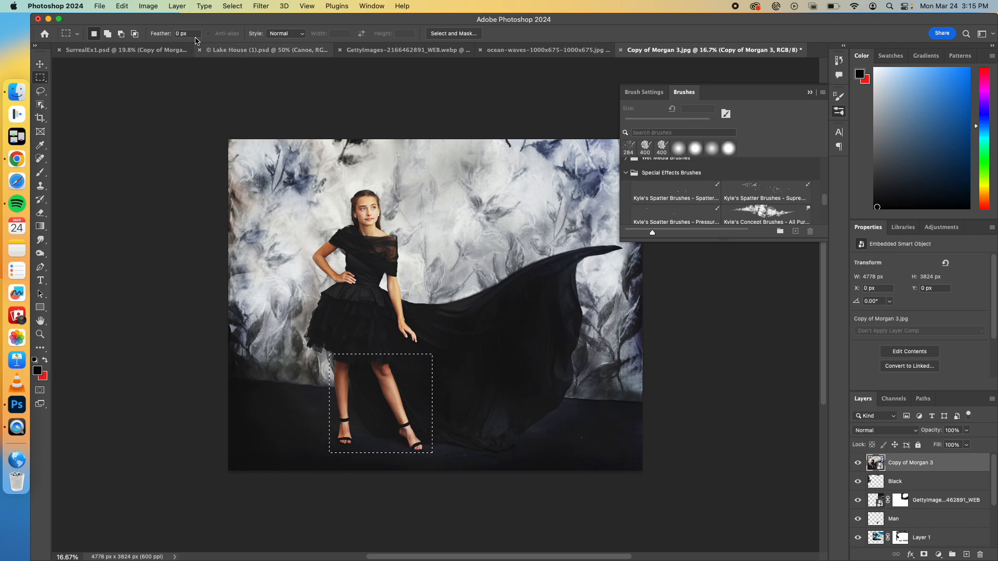
pyautogui.click(121, 6)
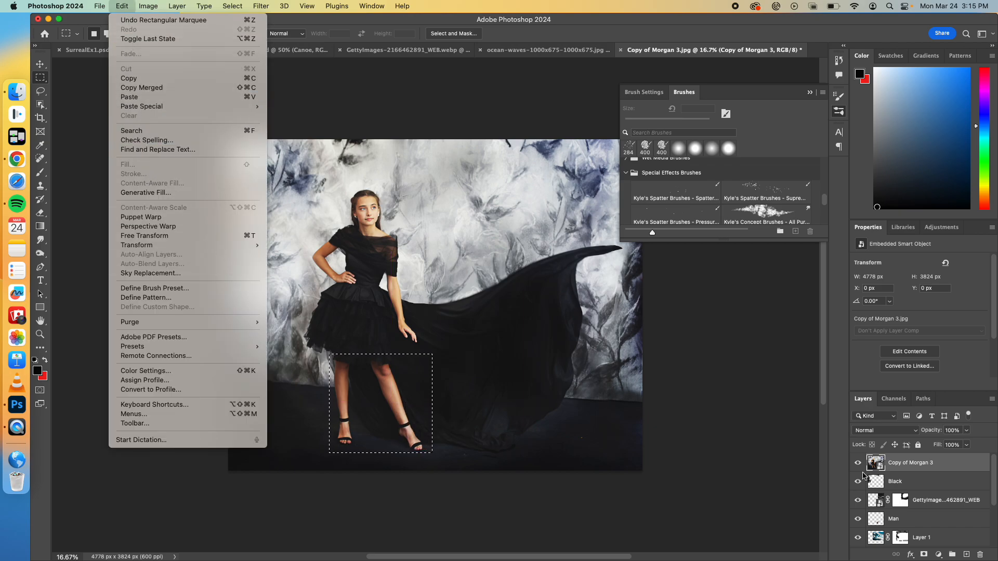
pyautogui.click(886, 461)
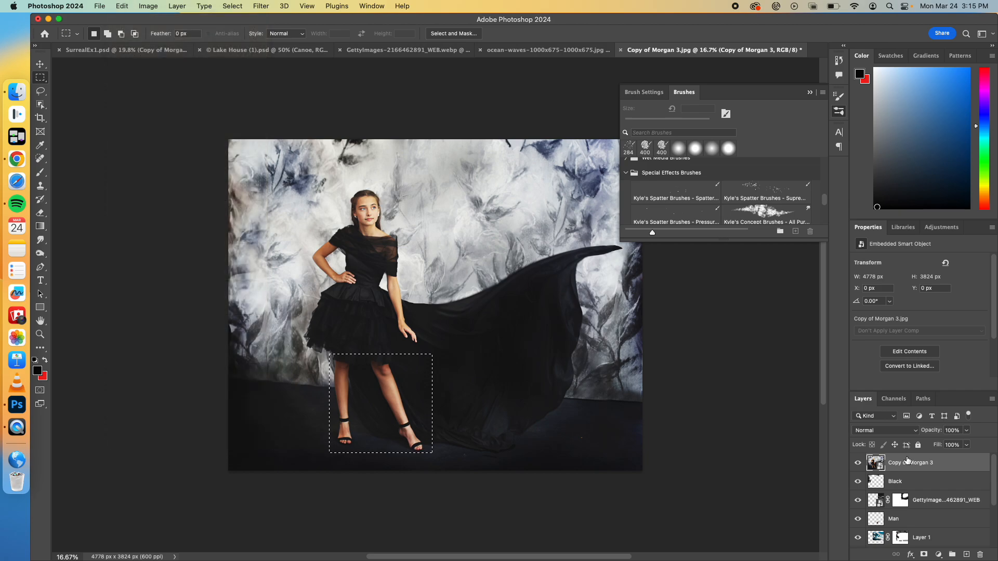
pyautogui.rightClick(954, 462)
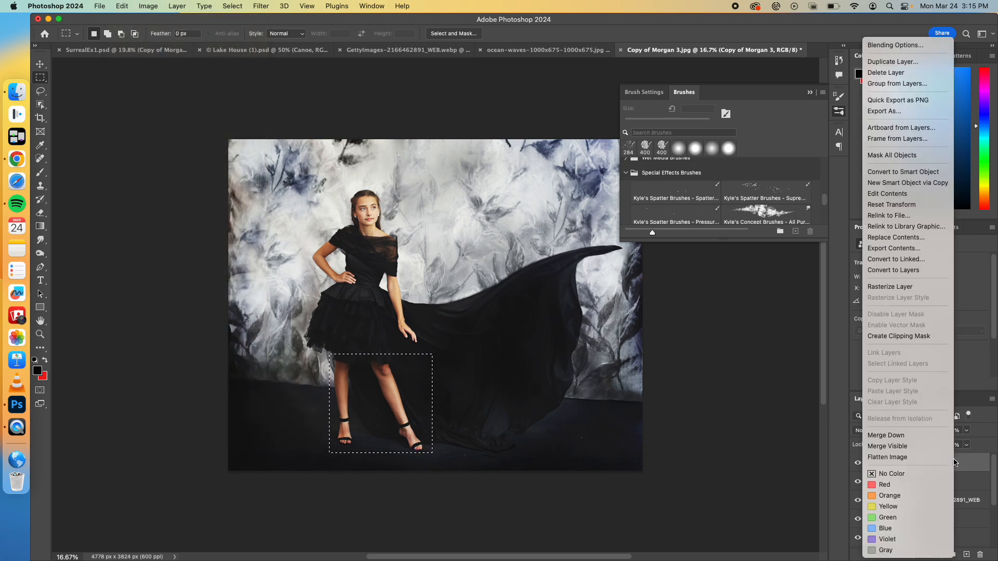
pyautogui.click(907, 289)
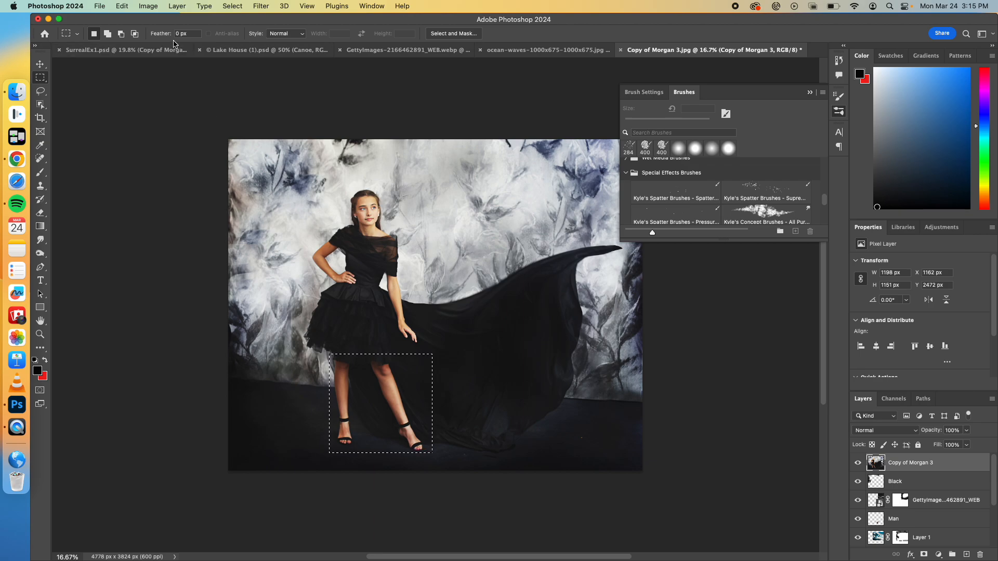
# Step: Fill the selected leg area with Content-Aware, using Color Adaptation, Normal mode and 100% opacity
pyautogui.click(125, 6)
pyautogui.click(146, 162)
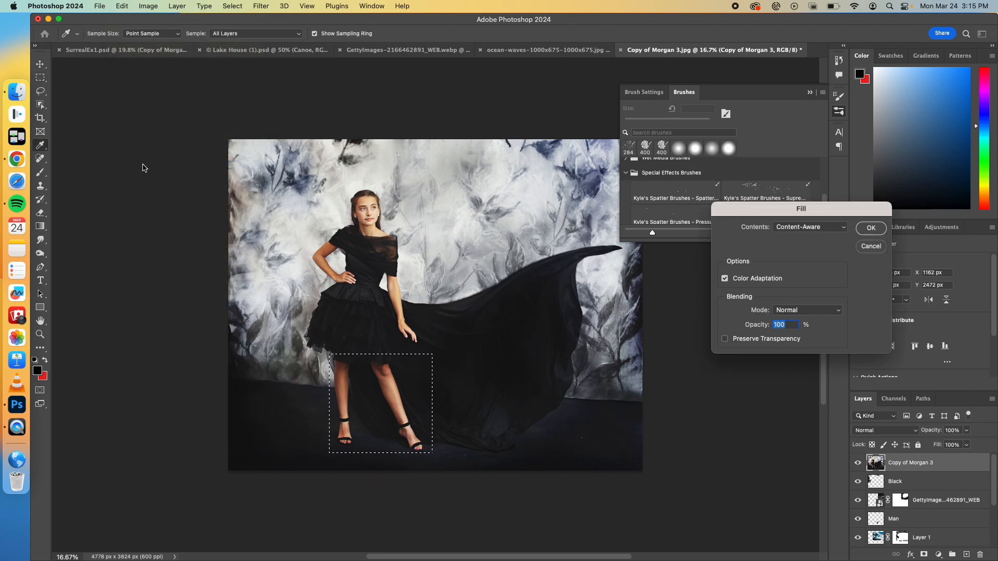
pyautogui.click(869, 229)
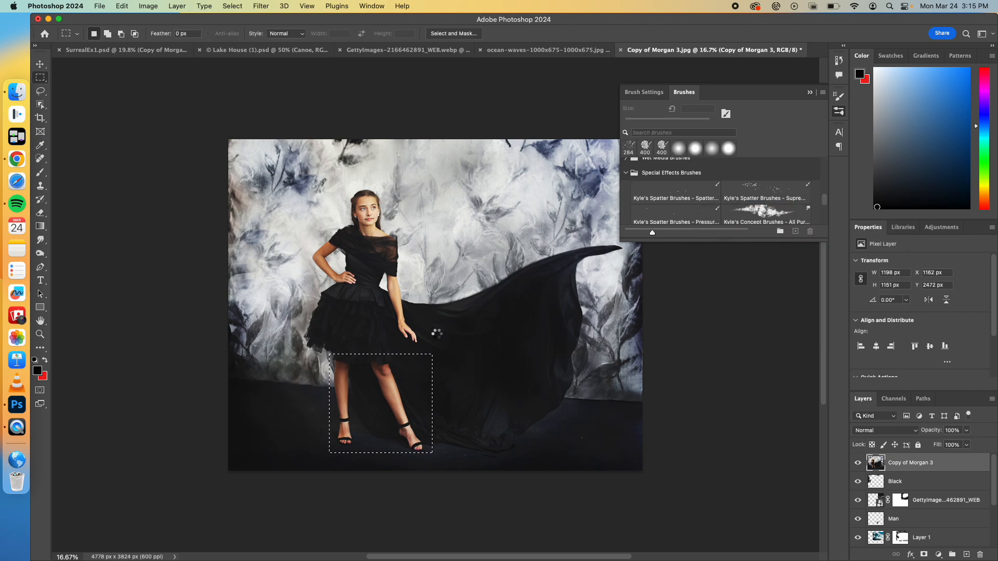
# Step: Deselect, add a layer mask to the filled portrait, and draw a black-to-white linear gradient on it from skirt height down past the water line at about -96°
pyautogui.press('super+d')
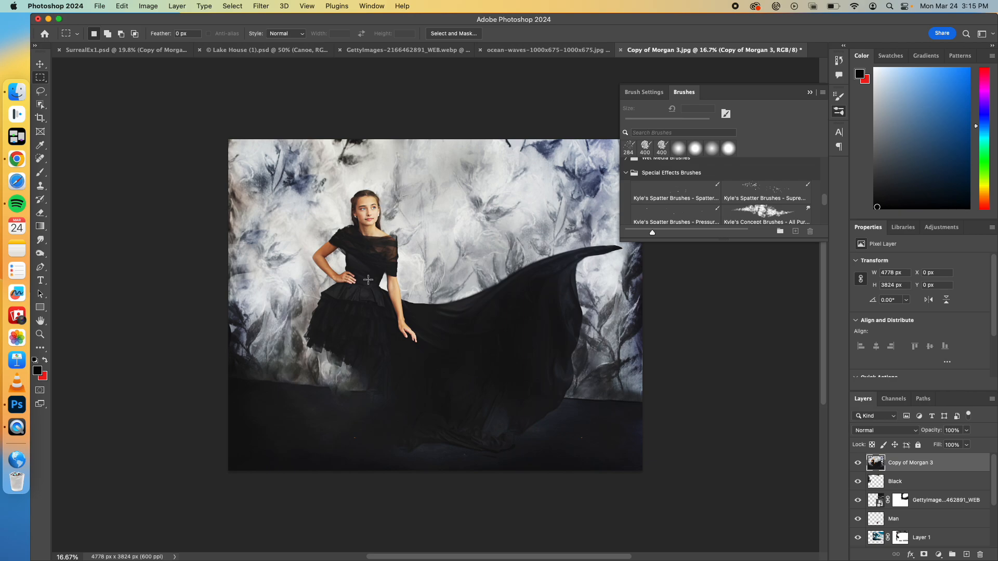
pyautogui.click(925, 555)
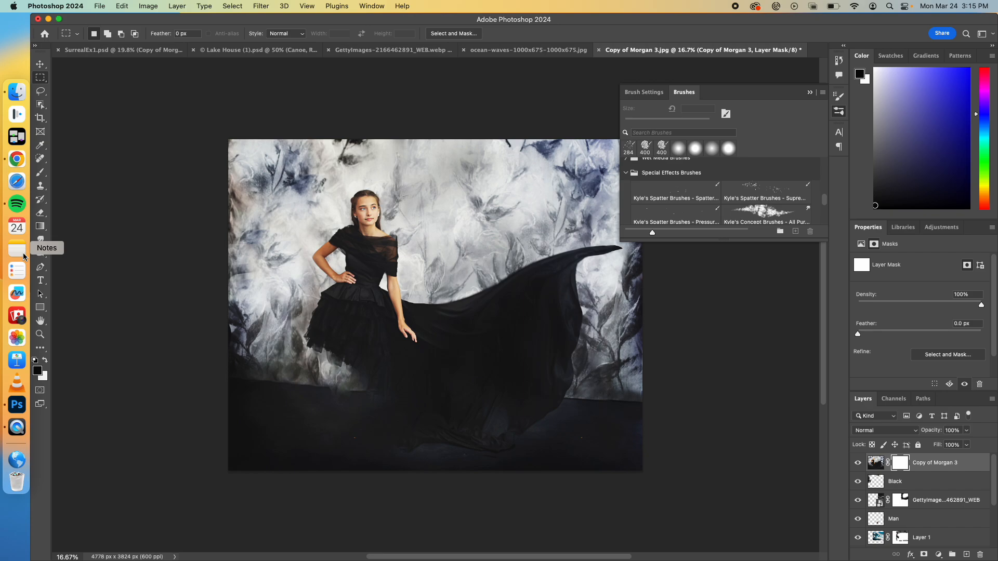
pyautogui.click(42, 227)
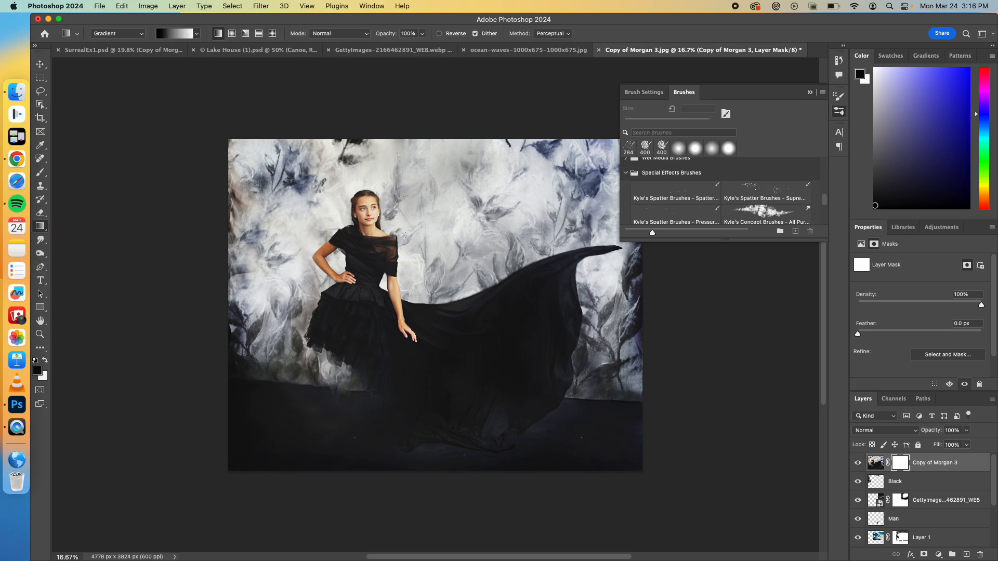
pyautogui.moveTo(366, 317); pyautogui.dragTo(352, 442)
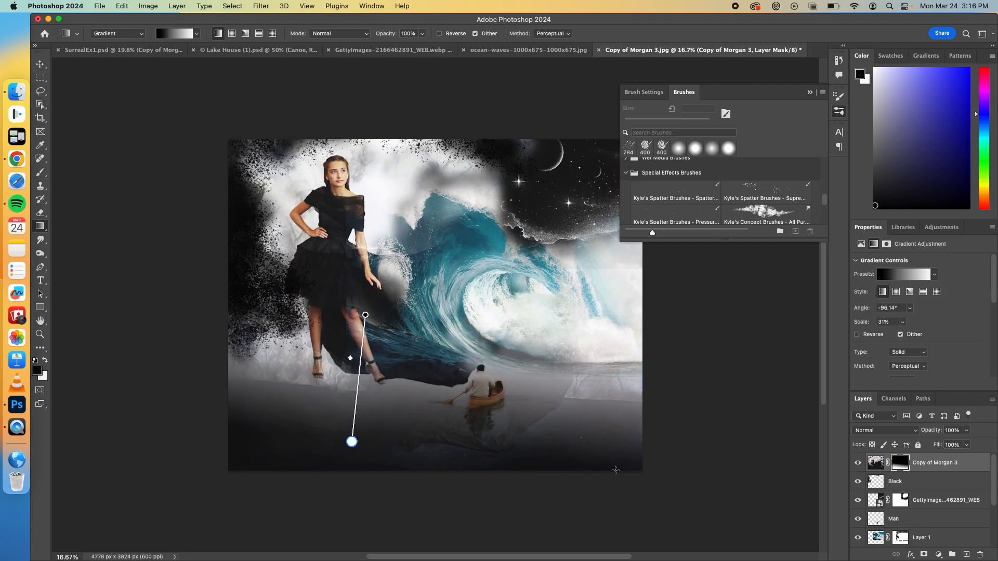
# Step: Compare the image with and without the gradient-masked portrait layer, and set that layer's blend mode to Overlay
pyautogui.click(858, 464)
pyautogui.click(859, 463)
pyautogui.click(859, 463)
pyautogui.click(859, 463)
pyautogui.click(894, 436)
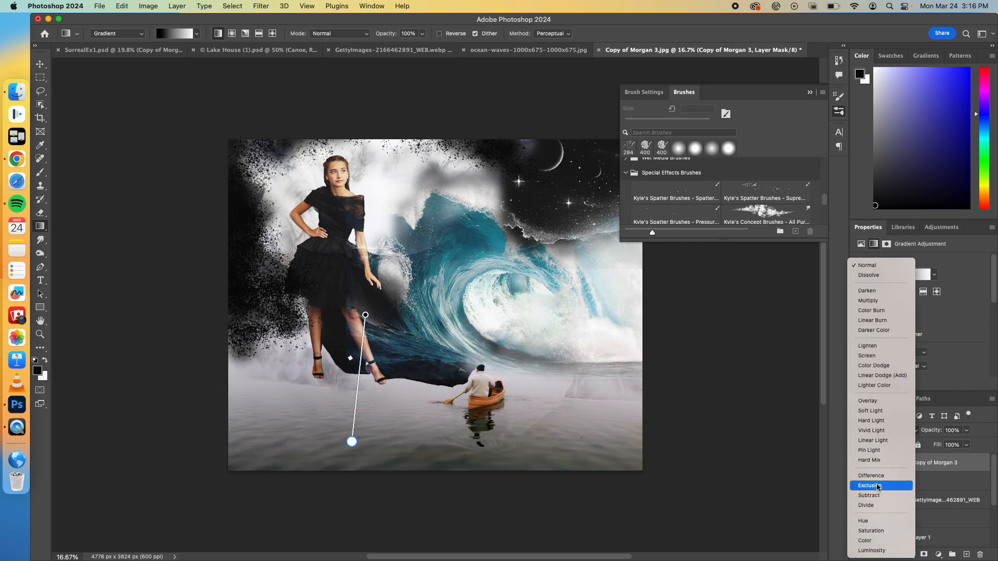
pyautogui.click(874, 405)
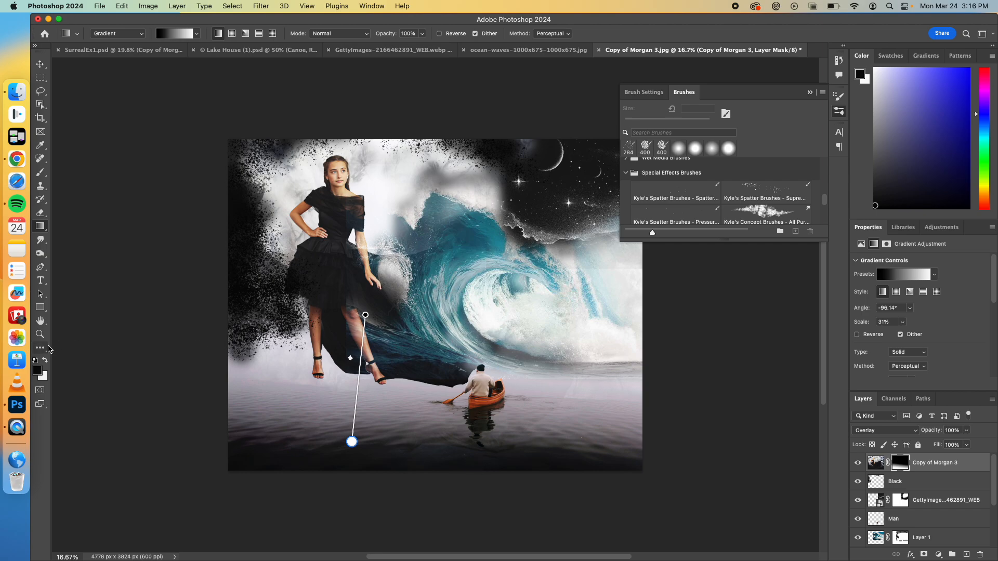
# Step: Place the original portrait JPEG from Downloads again as an embedded image above the Overlay layer
pyautogui.click(39, 64)
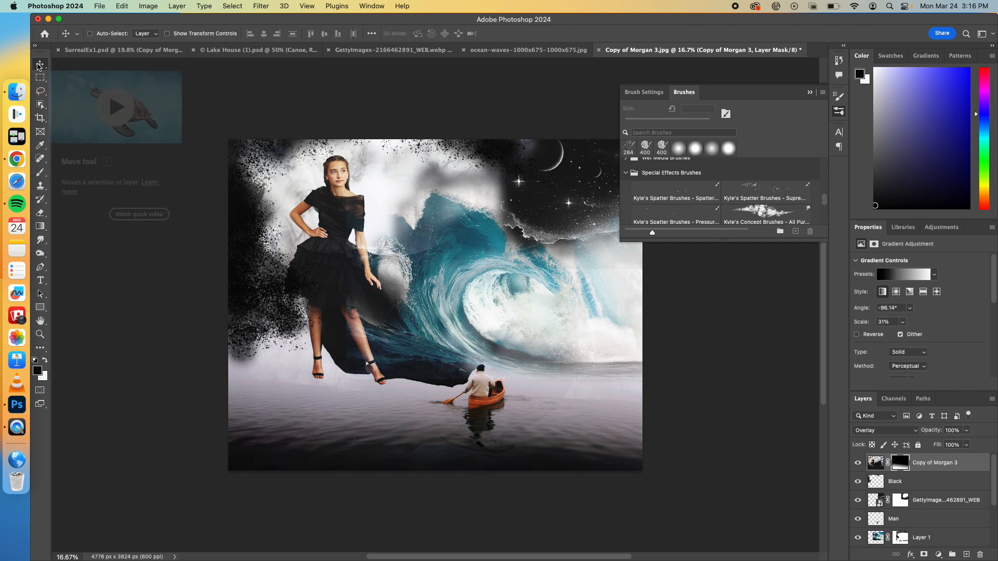
pyautogui.click(100, 7)
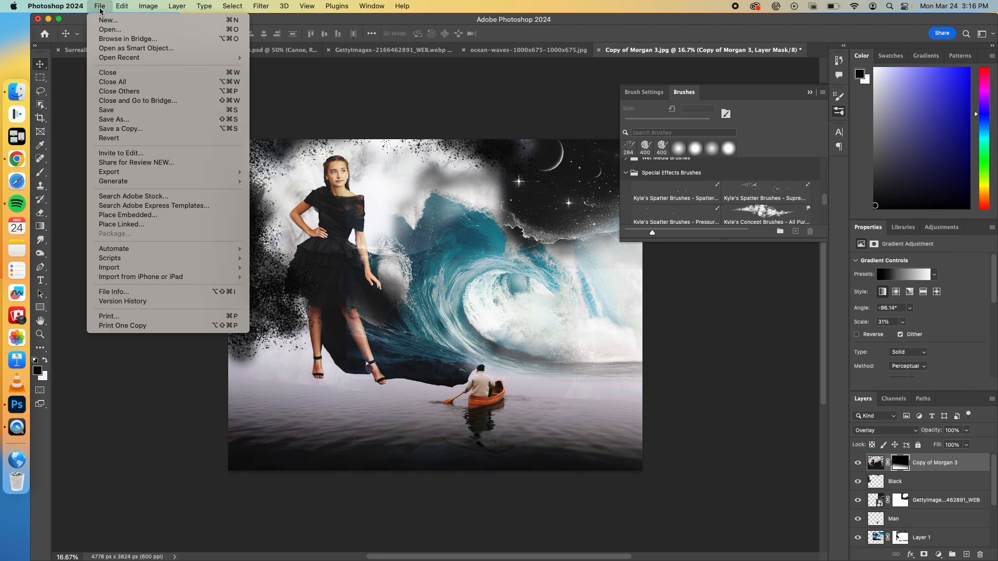
pyautogui.click(127, 215)
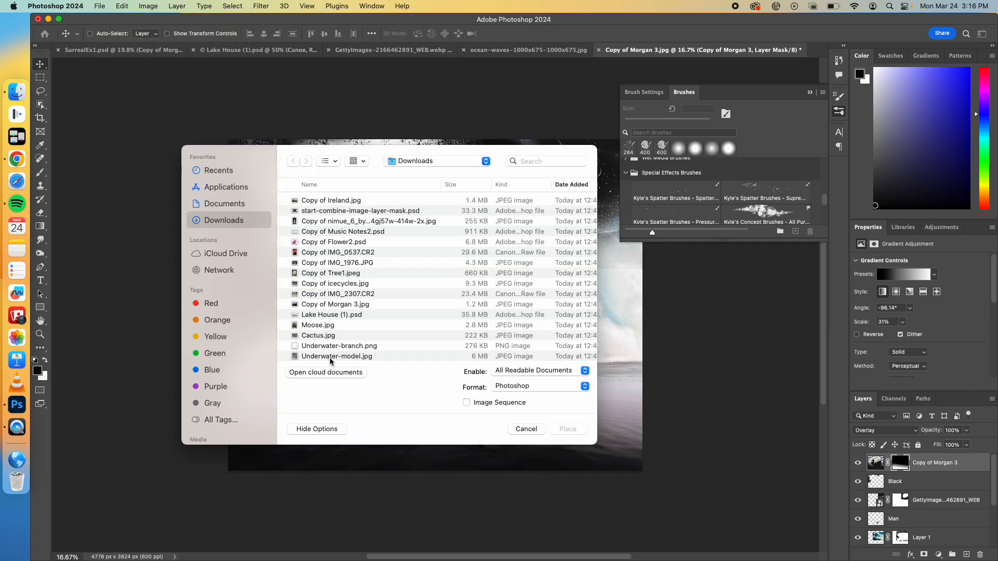
pyautogui.click(334, 306)
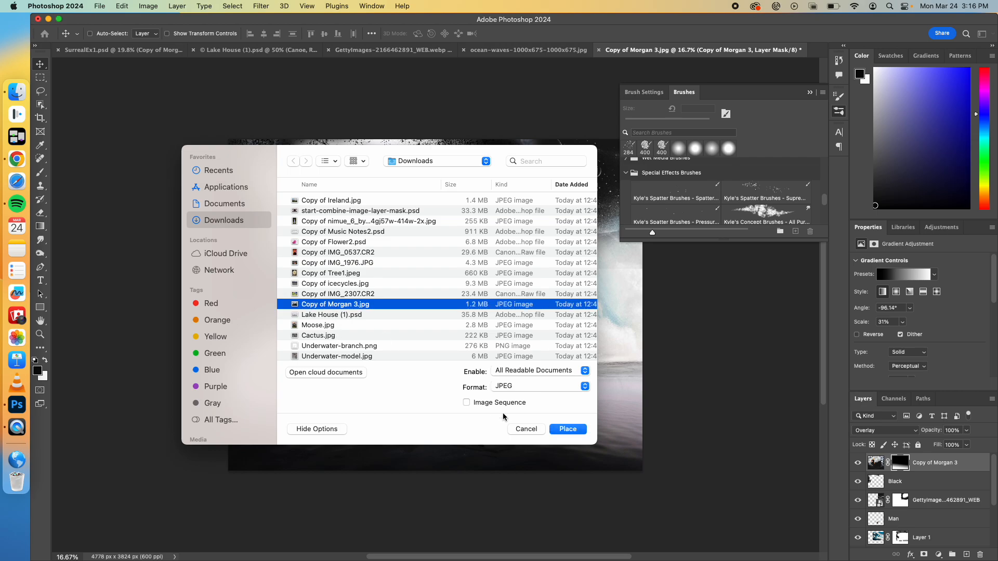
pyautogui.click(560, 428)
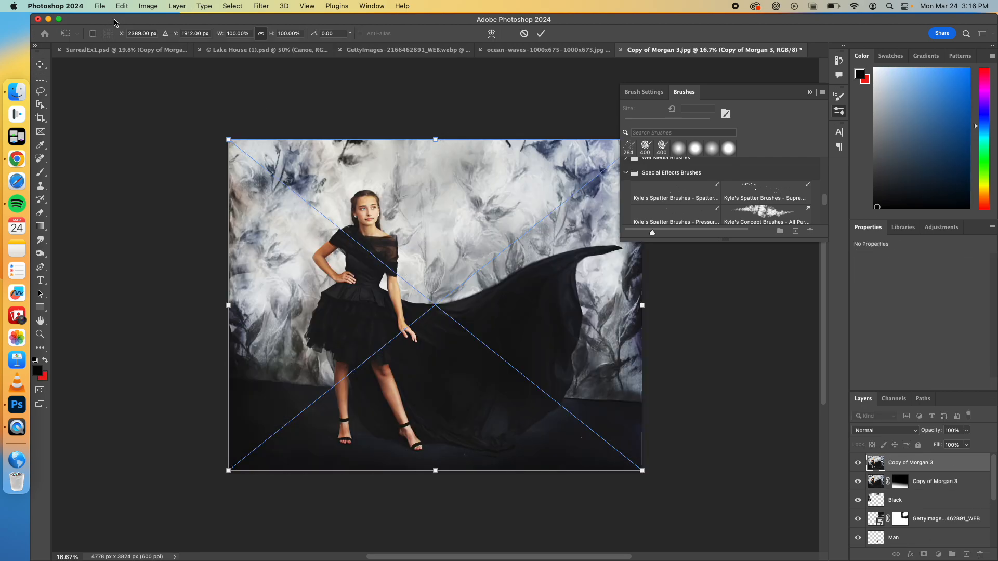
# Step: Flip the newly placed portrait vertically and commit the placement at full size
pyautogui.click(121, 6)
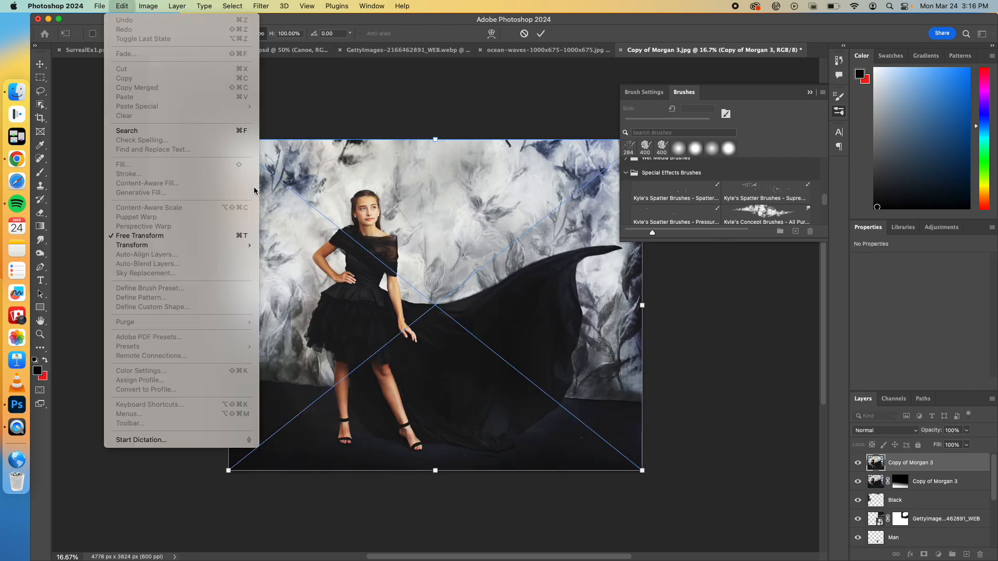
pyautogui.moveTo(183, 245)
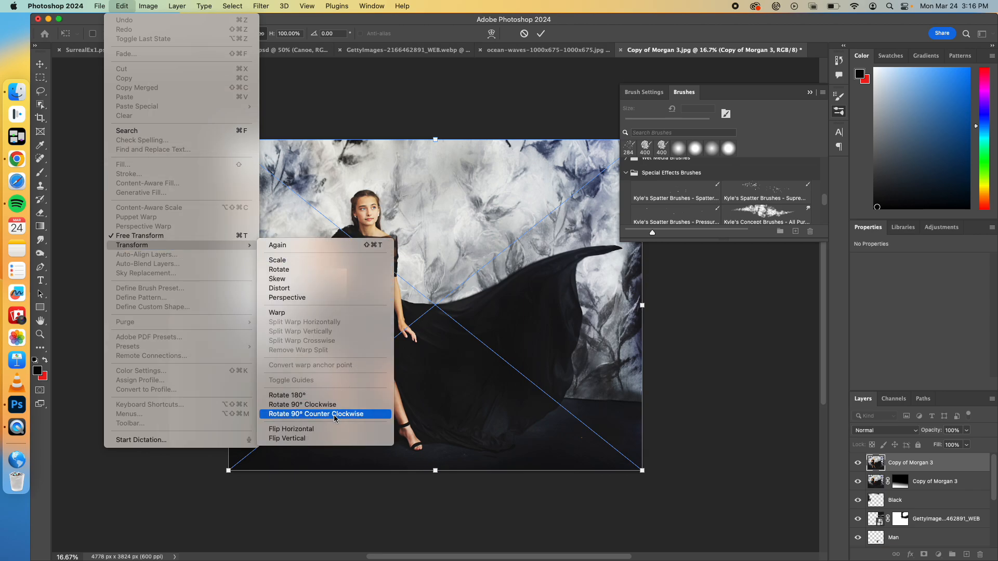
pyautogui.click(331, 439)
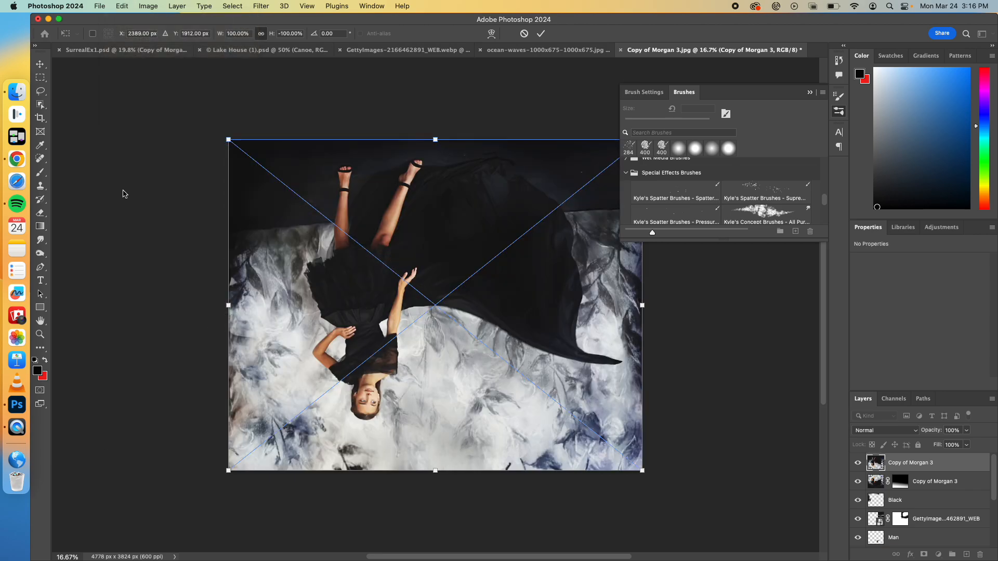
pyautogui.click(40, 64)
# Step: Lower the flipped portrait's opacity to 41% and move it down so its feet sit just below the woman's feet
pyautogui.moveTo(393, 300); pyautogui.dragTo(386, 354)
pyautogui.click(967, 431)
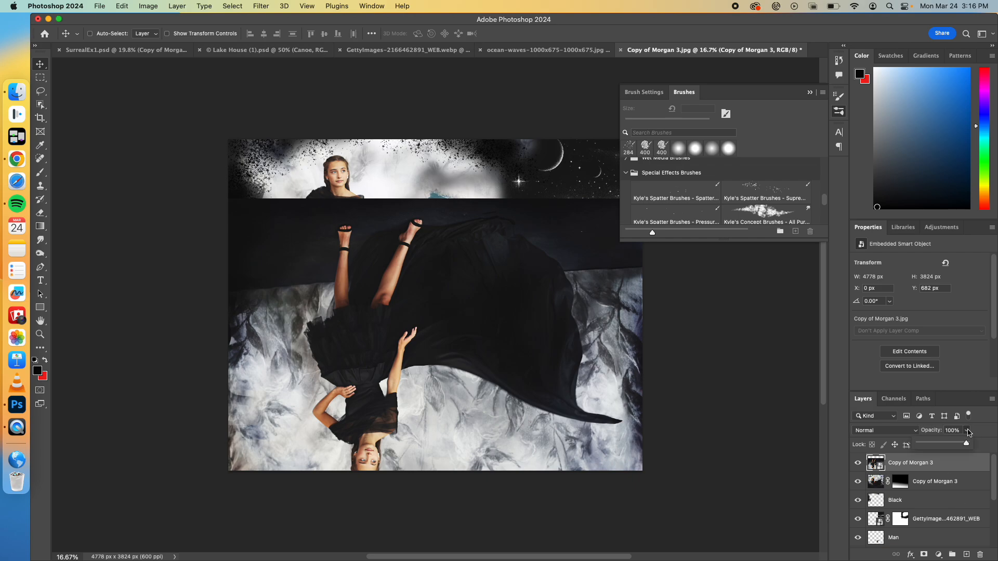
pyautogui.moveTo(967, 448); pyautogui.dragTo(936, 447)
pyautogui.moveTo(478, 331); pyautogui.dragTo(447, 492)
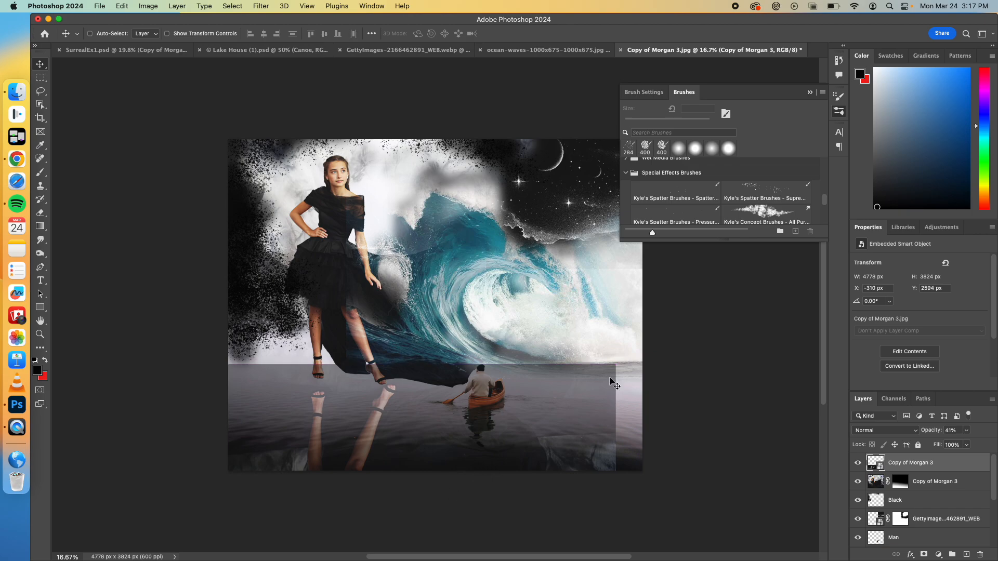
# Step: Free-transform the flipped portrait, rotating it to about 3.17° and shifting it so the mirrored feet approach the woman's feet
pyautogui.press('super+t')
pyautogui.moveTo(610, 378); pyautogui.dragTo(599, 399)
pyautogui.moveTo(542, 454); pyautogui.dragTo(531, 451)
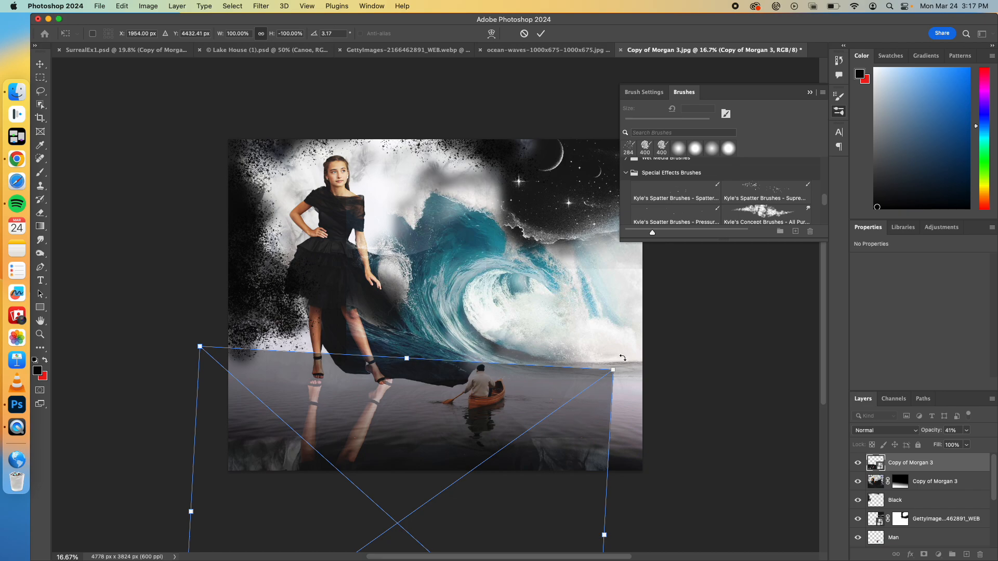
# Step: Narrow the flipped portrait to about 89.92% width, rotate it to about 6.22°, and align its feet with the woman's feet
pyautogui.scroll(-3, 623, 357)
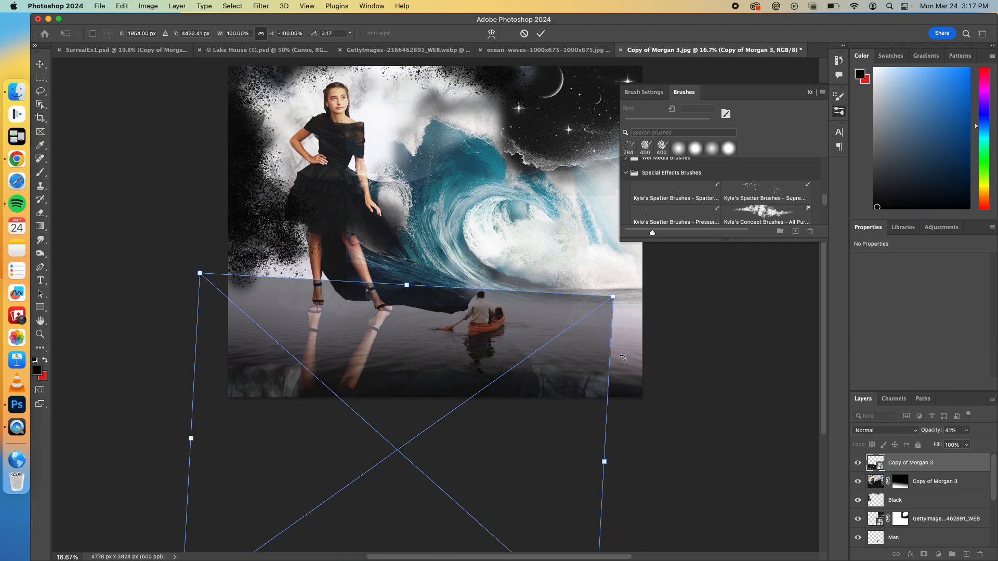
pyautogui.moveTo(605, 461); pyautogui.dragTo(563, 462)
pyautogui.moveTo(479, 450); pyautogui.dragTo(493, 455)
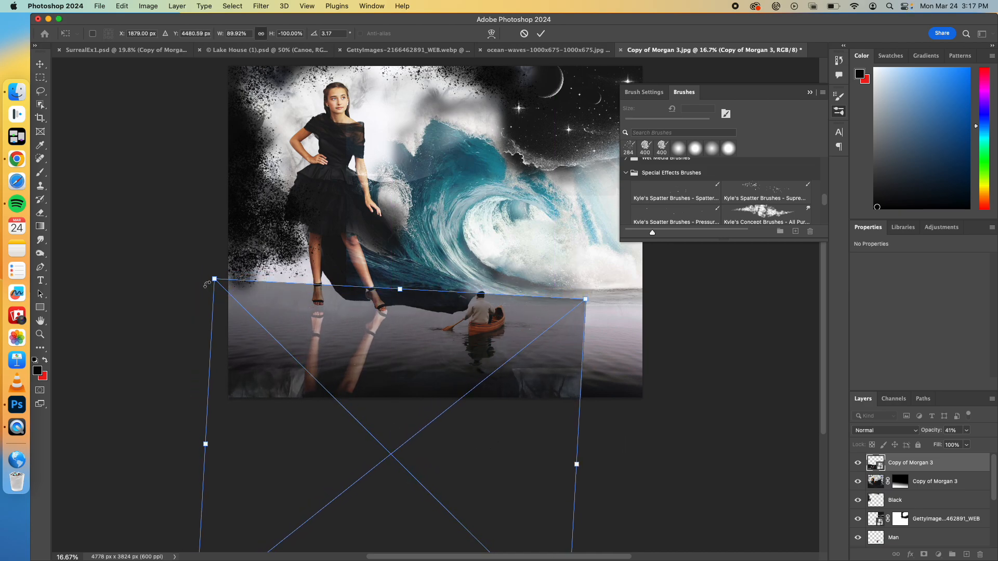
pyautogui.moveTo(205, 274); pyautogui.dragTo(227, 277)
pyautogui.moveTo(291, 351); pyautogui.dragTo(283, 350)
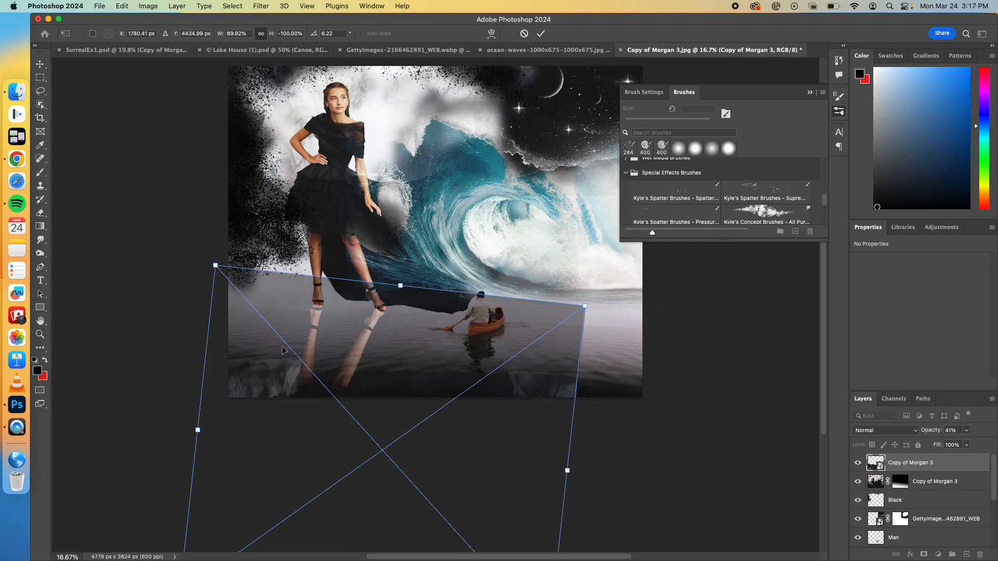
pyautogui.press('Return')
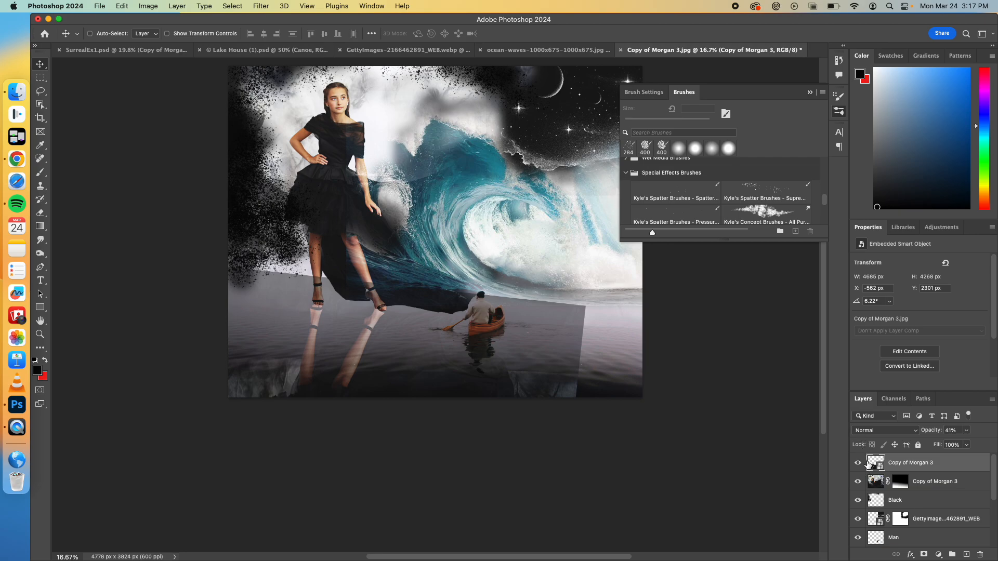
# Step: Restore the flipped portrait to 100% opacity, then select its legs with the Object Selection tool and mask the layer to them
pyautogui.click(966, 431)
pyautogui.moveTo(962, 445); pyautogui.dragTo(990, 443)
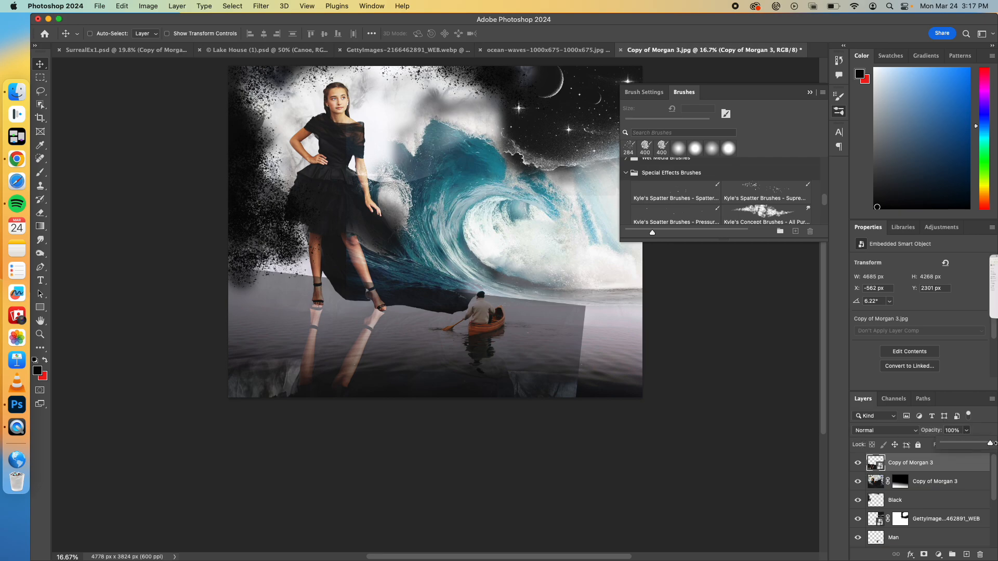
pyautogui.click(40, 104)
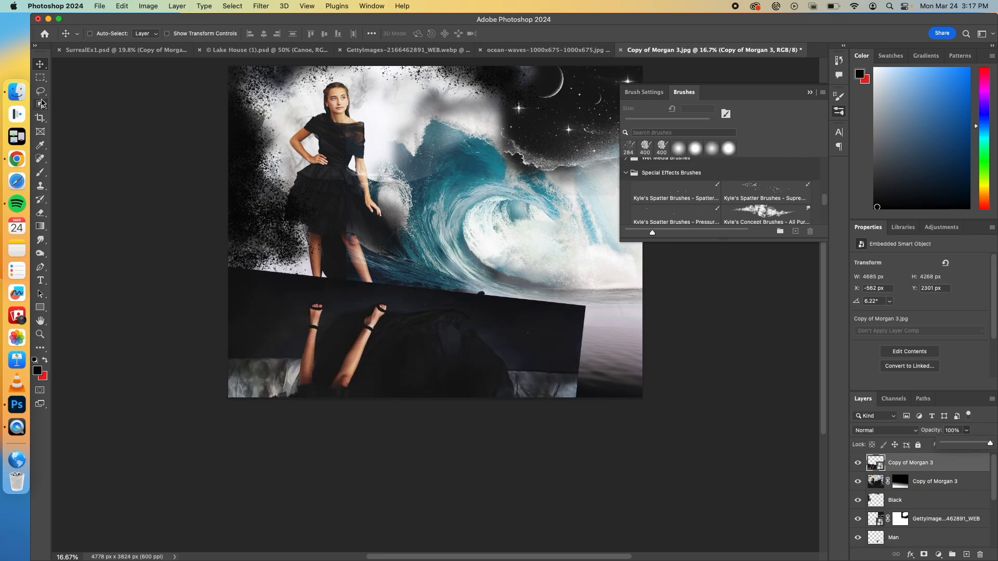
pyautogui.moveTo(301, 301); pyautogui.dragTo(383, 395)
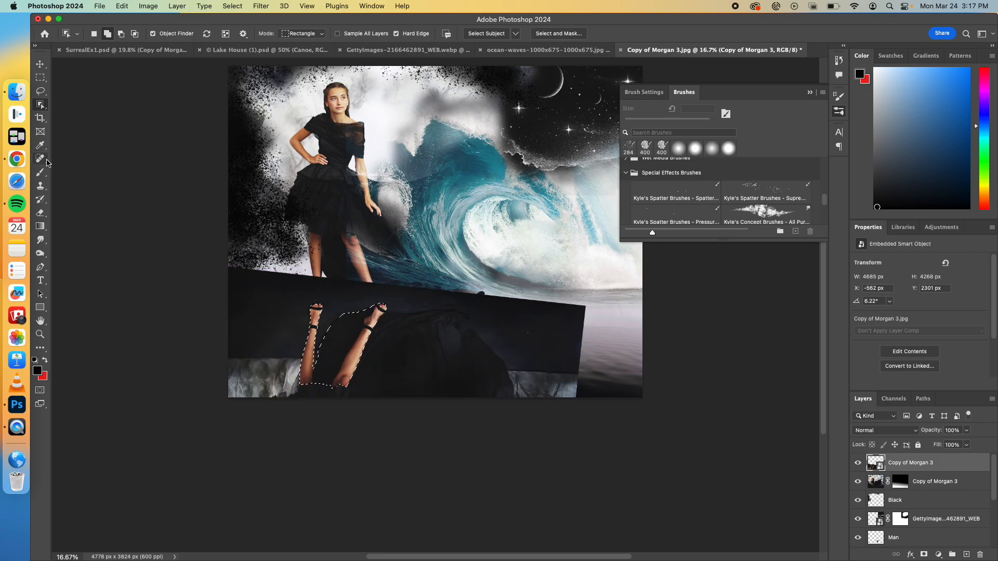
pyautogui.click(40, 63)
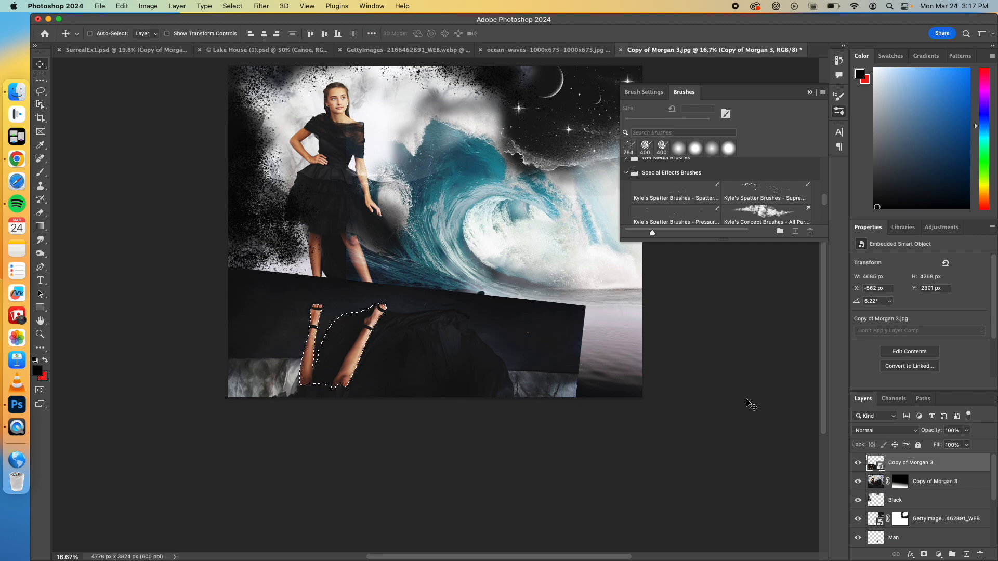
pyautogui.click(924, 556)
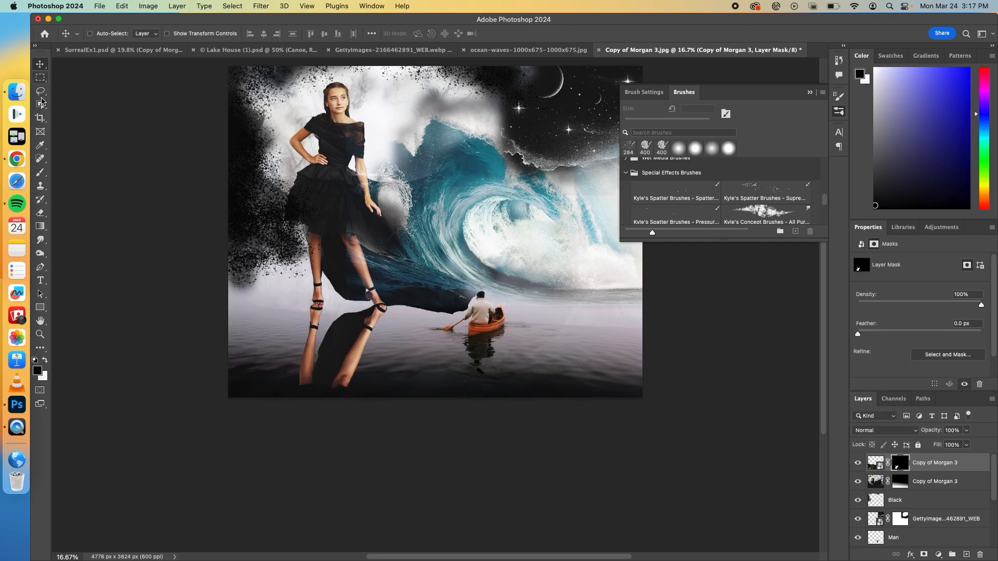
# Step: Paint black on the flipped portrait's mask with a soft 284 px brush to hide the dark fabric between the mirrored legs
pyautogui.click(40, 176)
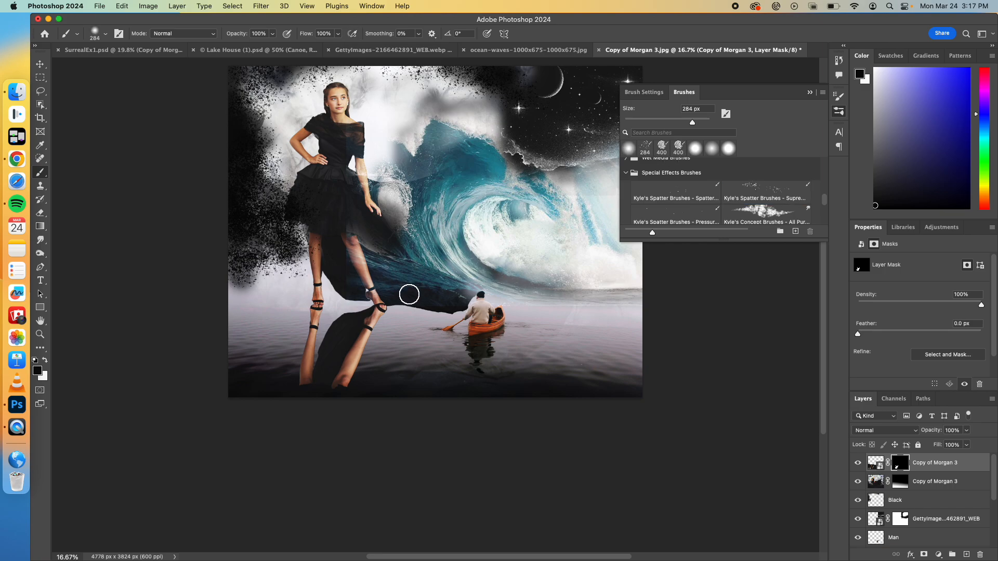
pyautogui.moveTo(353, 318)
pyautogui.mouseDown()
pyautogui.moveTo(339, 336)
pyautogui.moveTo(340, 314)
pyautogui.moveTo(322, 368)
pyautogui.moveTo(332, 312)
pyautogui.moveTo(360, 311)
pyautogui.moveTo(412, 273)
pyautogui.moveTo(380, 300)
pyautogui.mouseUp()
pyautogui.click(384, 300)
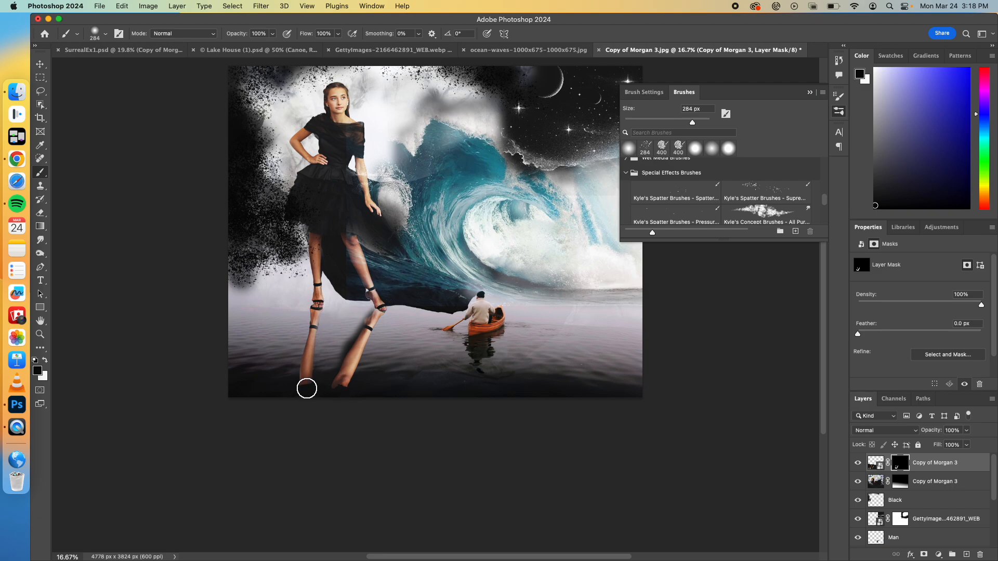
# Step: Paint white on the same mask with a 175 px brush along the mirrored leg farther from the canoe
pyautogui.click(46, 360)
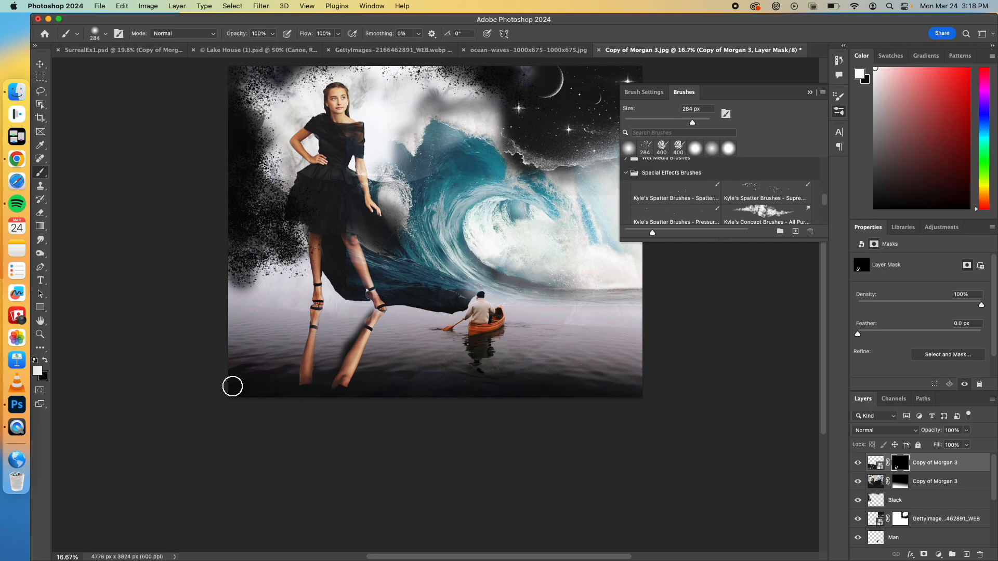
pyautogui.press('[')
pyautogui.press('[')
pyautogui.press('[')
pyautogui.moveTo(302, 373); pyautogui.dragTo(314, 313)
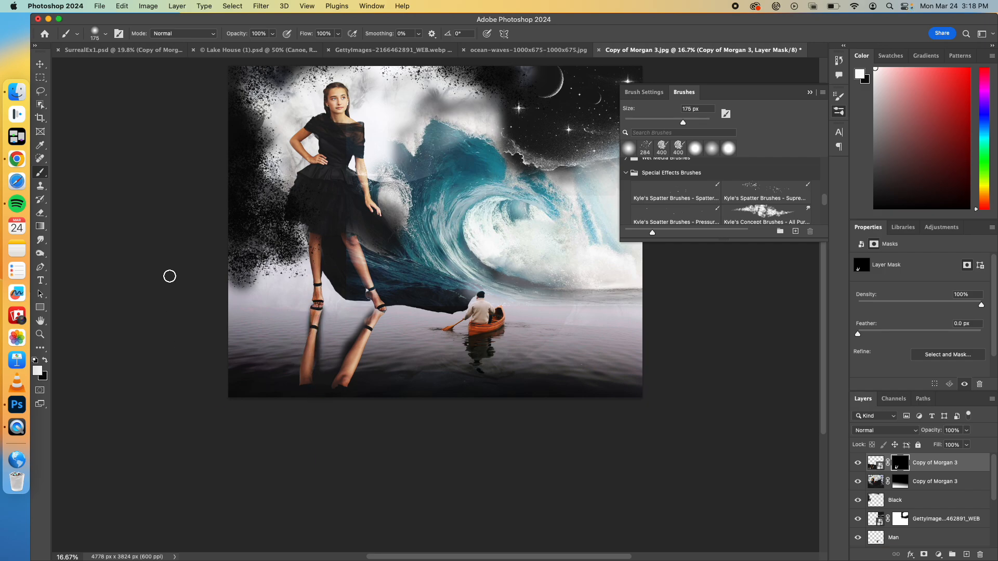
# Step: View the whole composite and compare its leg reflection with the SurrealEx1.psd example
pyautogui.click(42, 66)
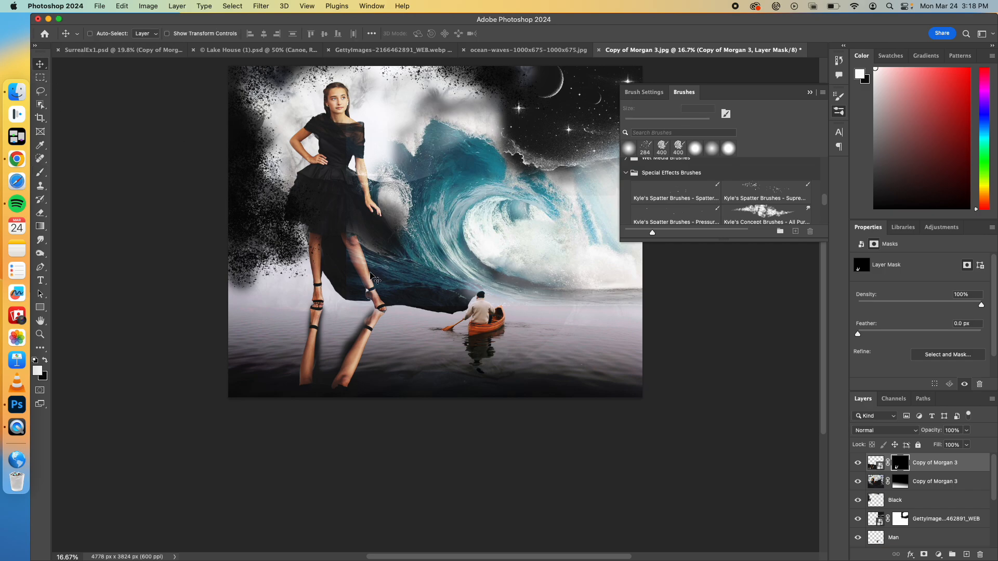
pyautogui.scroll(-3, 370, 275)
pyautogui.scroll(3, 371, 275)
pyautogui.scroll(3, 371, 275)
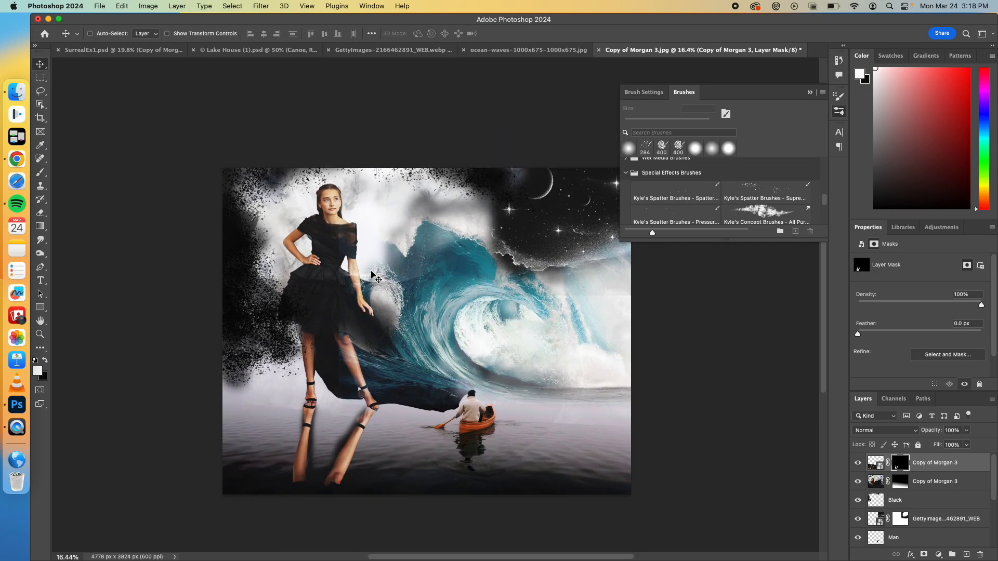
pyautogui.click(157, 50)
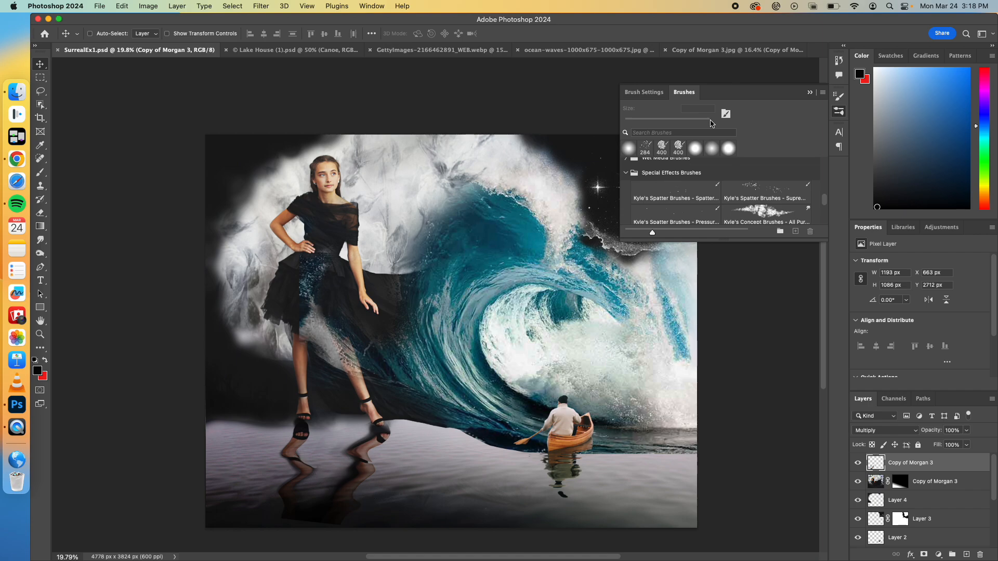
pyautogui.click(733, 50)
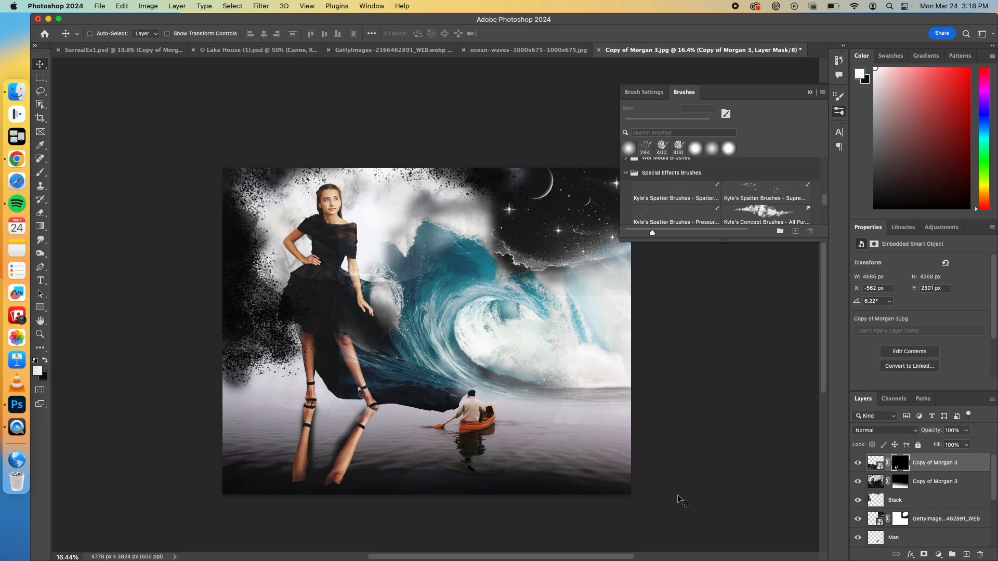
# Step: Rasterize the flipped portrait layer and apply its layer mask so only the mirrored legs remain as pixels
pyautogui.rightClick(901, 464)
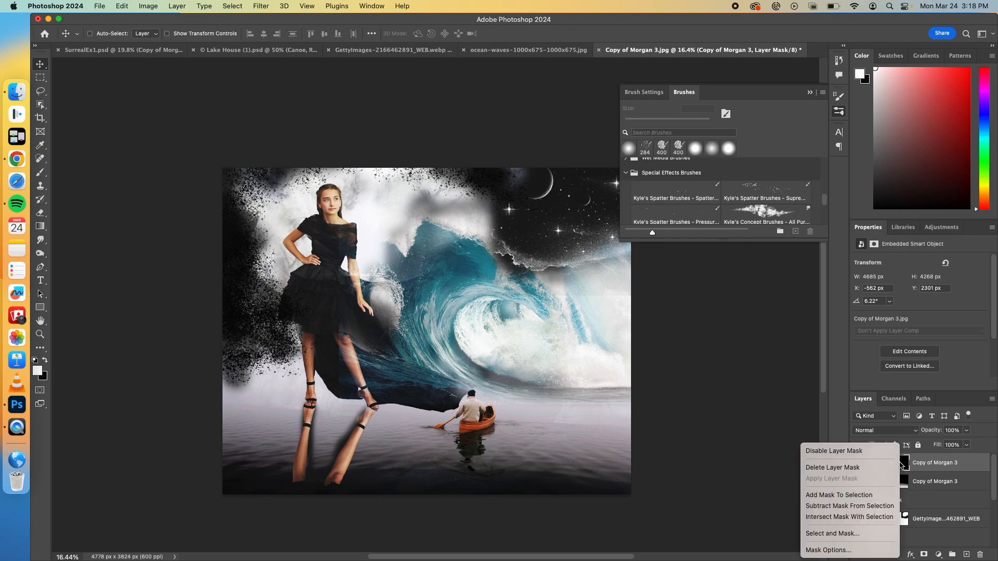
pyautogui.click(927, 464)
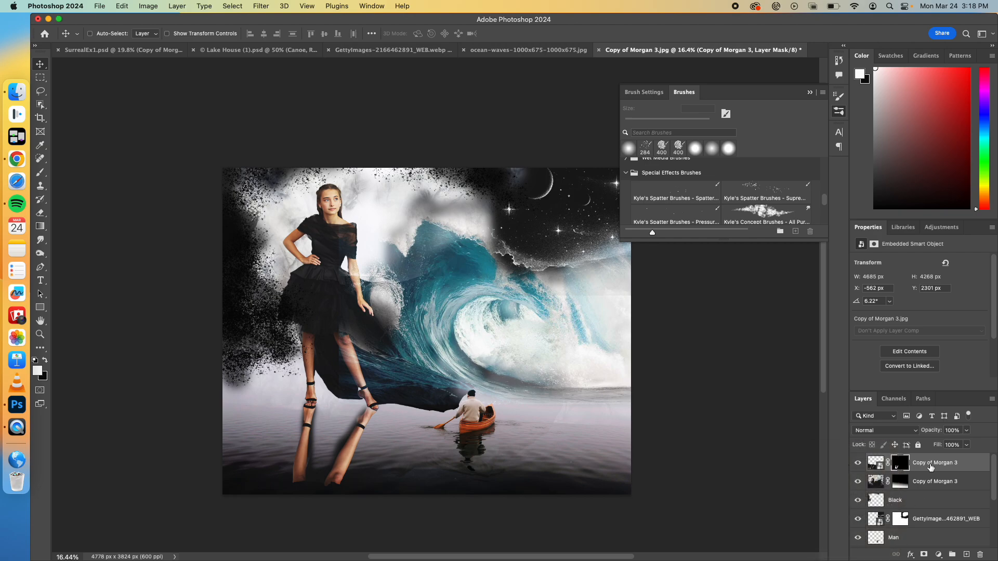
pyautogui.rightClick(968, 464)
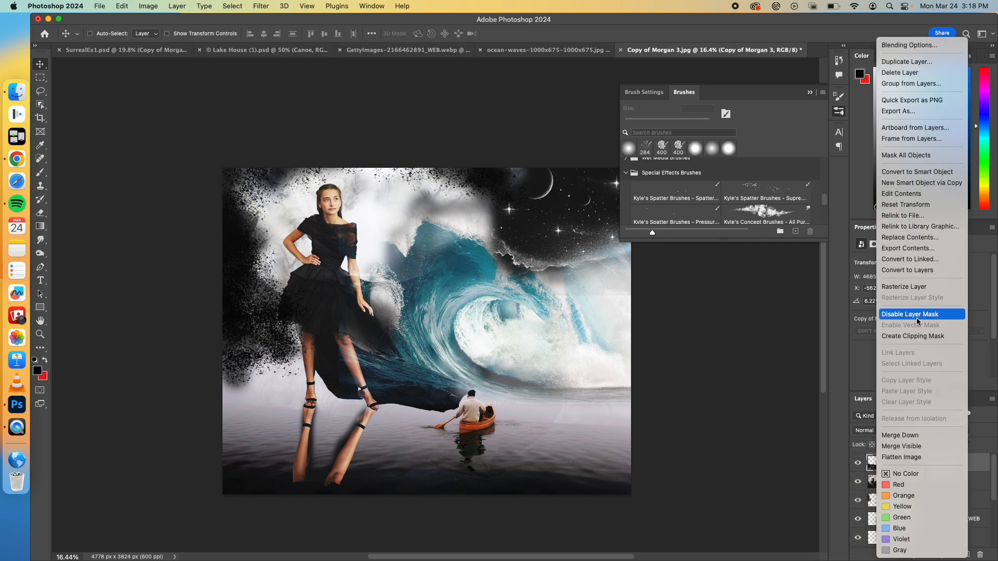
pyautogui.click(913, 288)
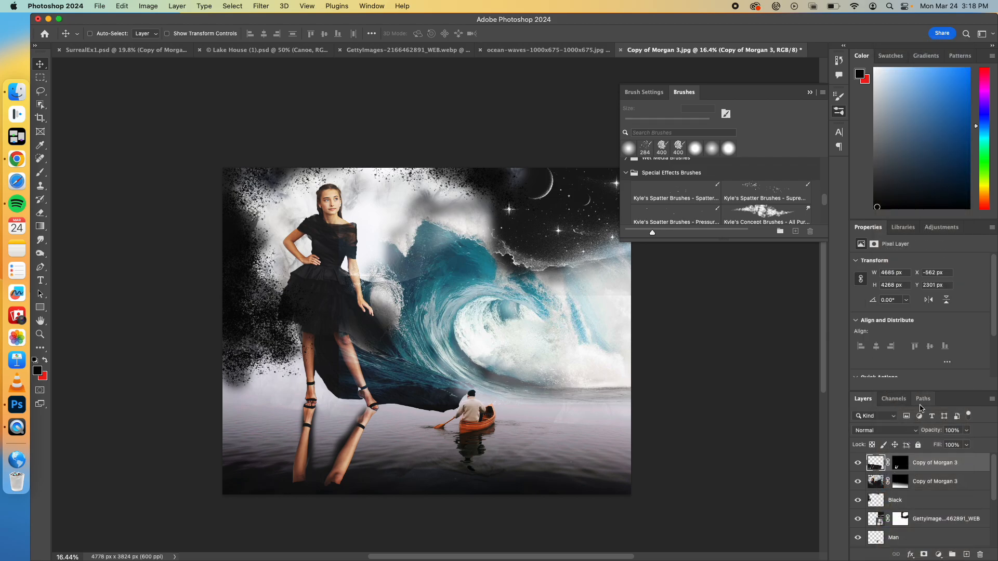
pyautogui.click(900, 463)
pyautogui.rightClick(903, 464)
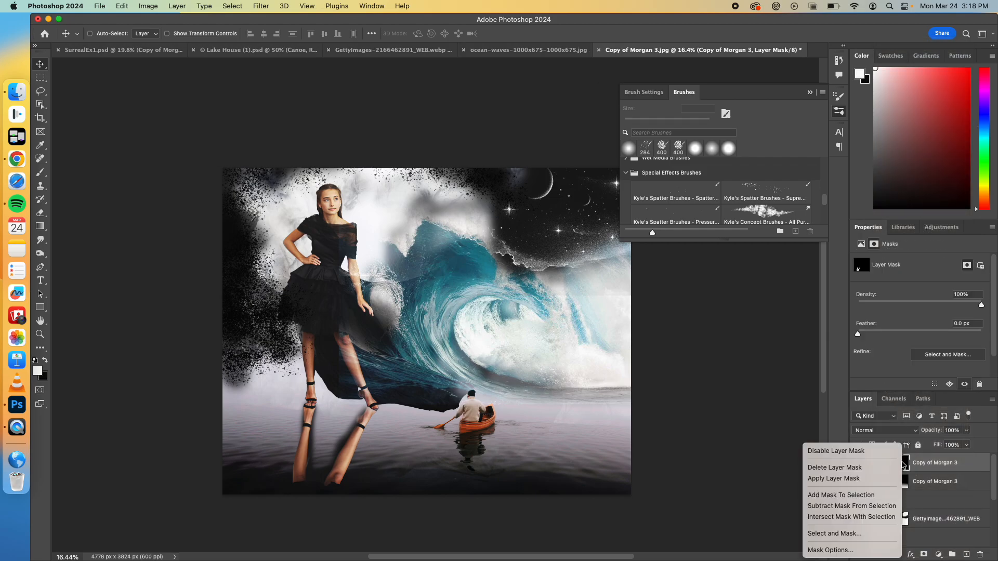
pyautogui.click(852, 478)
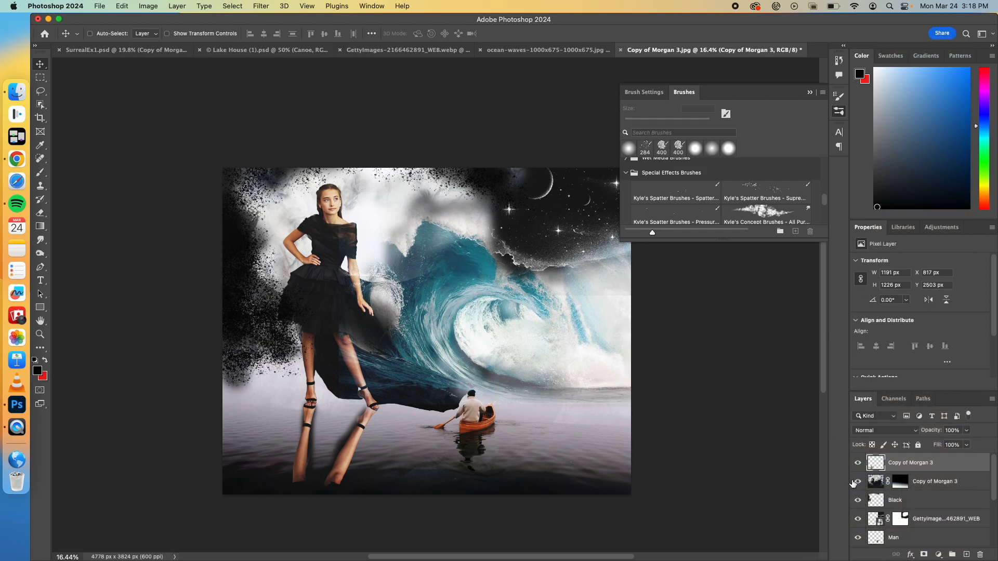
pyautogui.click(857, 464)
pyautogui.click(857, 464)
# Step: Liquify the mirrored legs with a size 250 Forward Warp brush, pushing both sideways in alternating directions into wavy water ripples
pyautogui.click(261, 7)
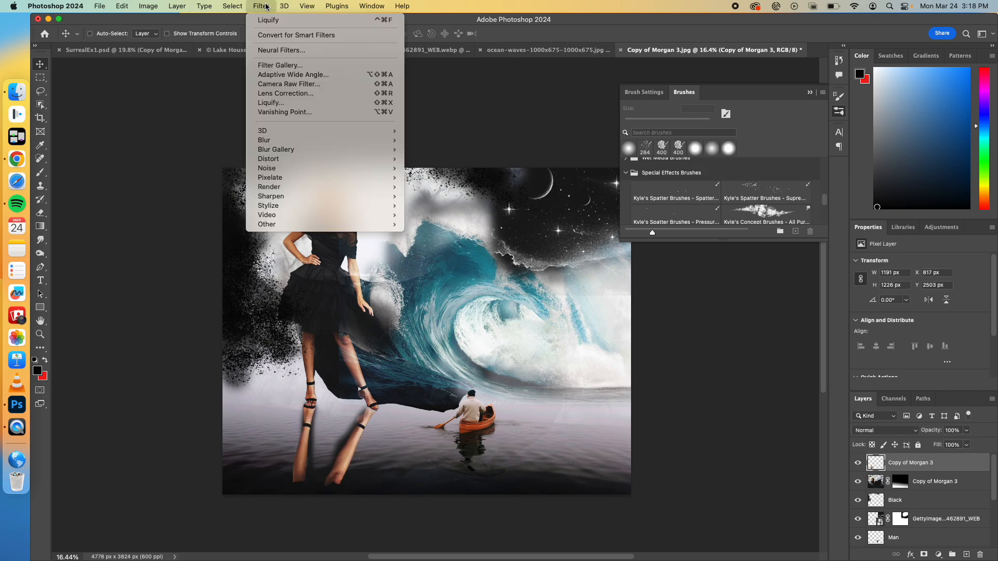
pyautogui.click(283, 103)
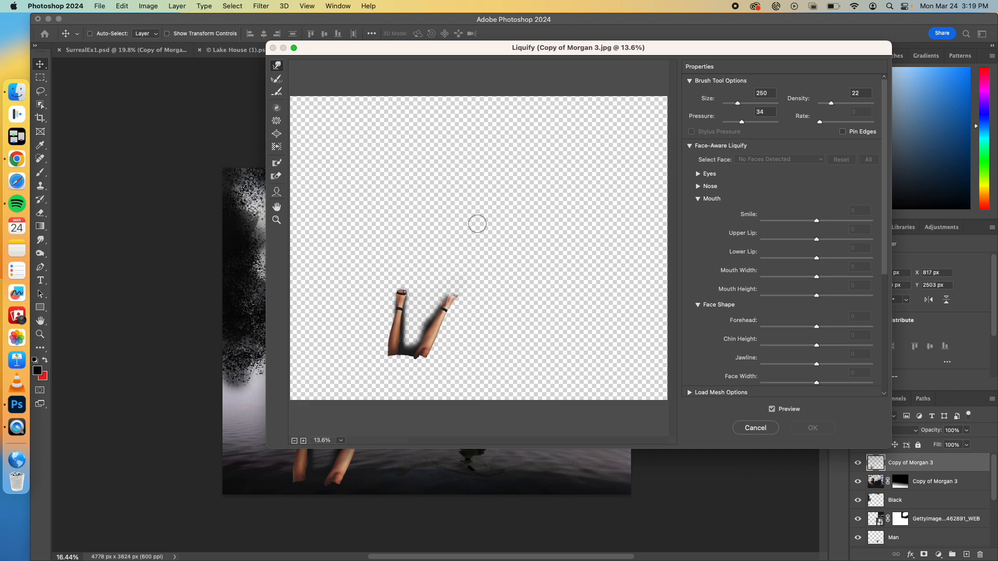
pyautogui.moveTo(454, 311); pyautogui.dragTo(428, 316)
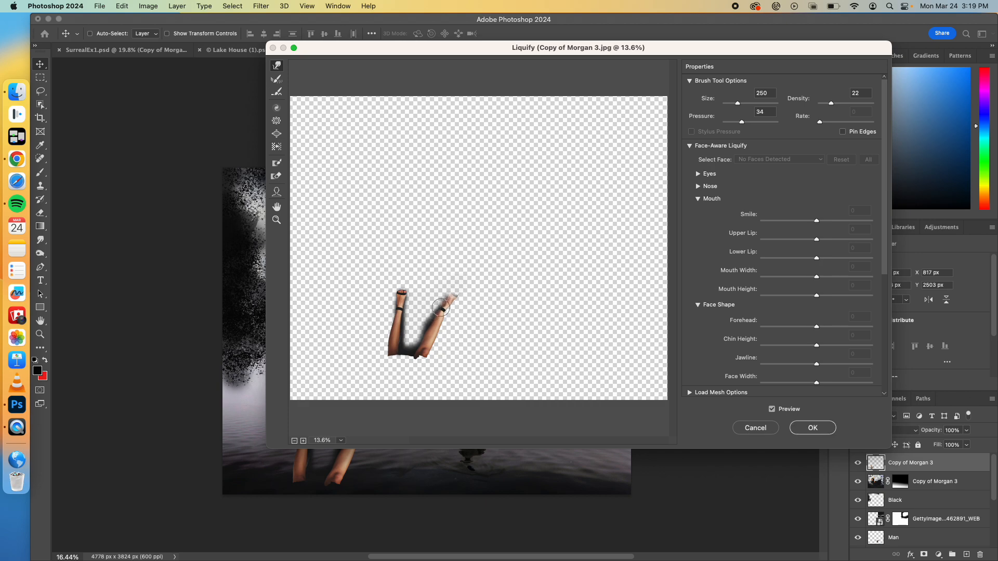
pyautogui.moveTo(449, 310); pyautogui.dragTo(425, 311)
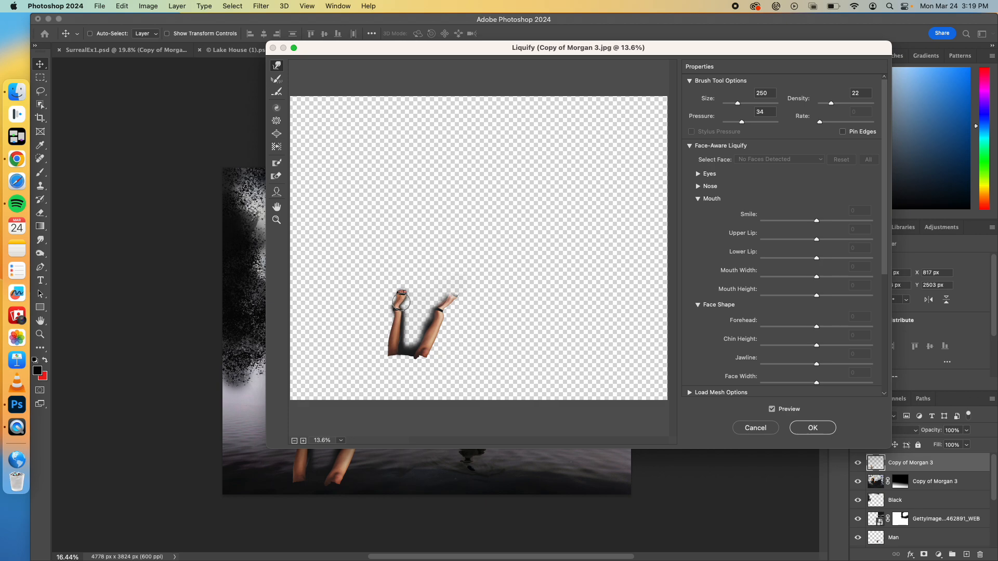
pyautogui.moveTo(404, 307)
pyautogui.mouseDown()
pyautogui.moveTo(376, 311)
pyautogui.moveTo(419, 315)
pyautogui.mouseUp()
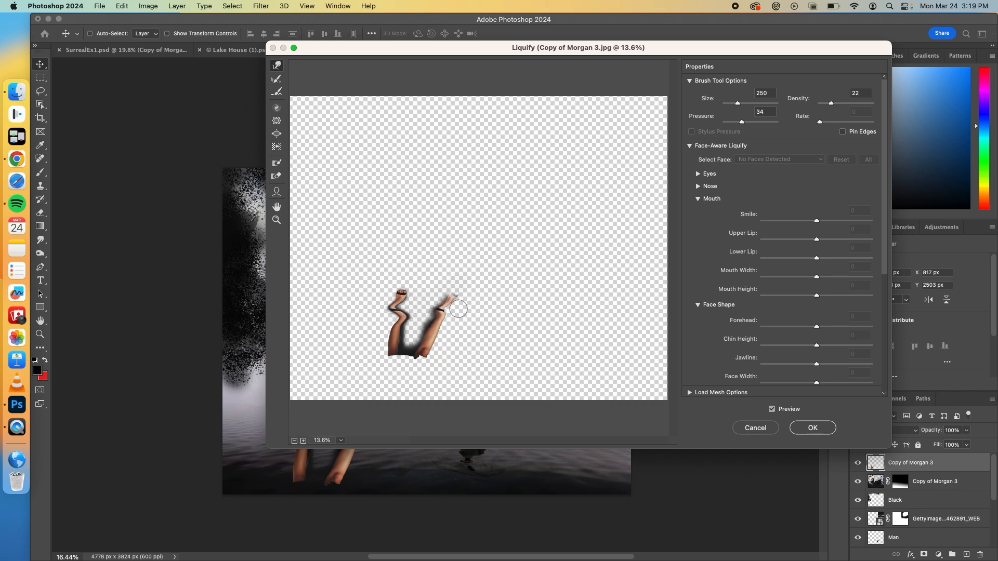
pyautogui.moveTo(436, 321)
pyautogui.mouseDown()
pyautogui.moveTo(466, 314)
pyautogui.moveTo(416, 331)
pyautogui.mouseUp()
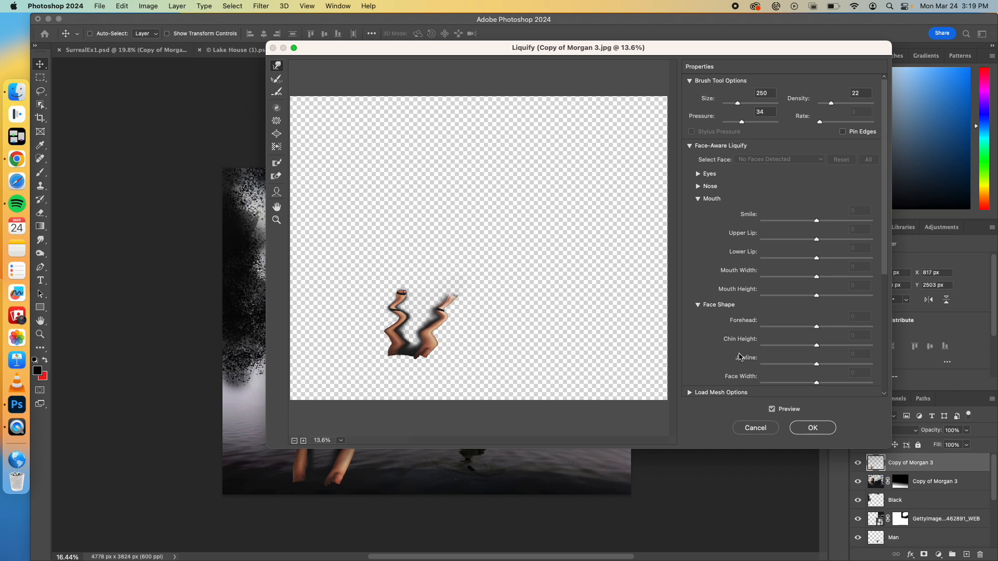
pyautogui.click(810, 424)
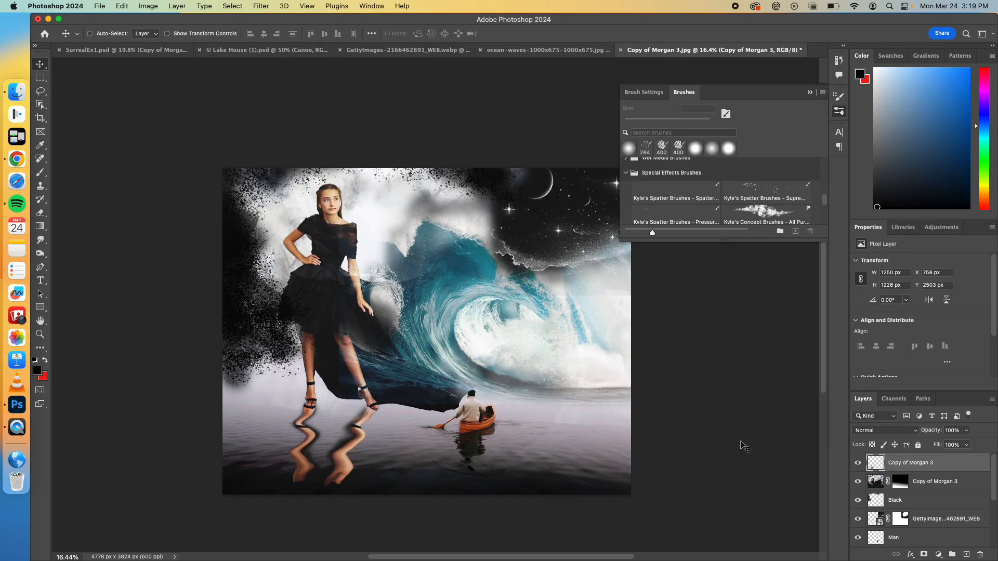
# Step: Blend the rippled leg reflection into the water with Linear Burn at 50% opacity, and collapse the brush presets
pyautogui.click(916, 431)
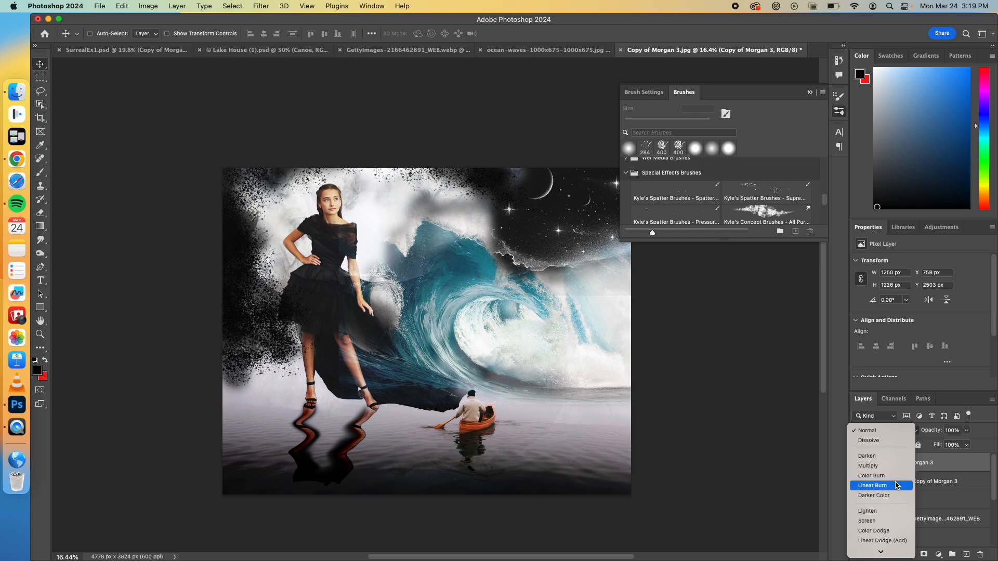
pyautogui.click(895, 485)
pyautogui.click(967, 431)
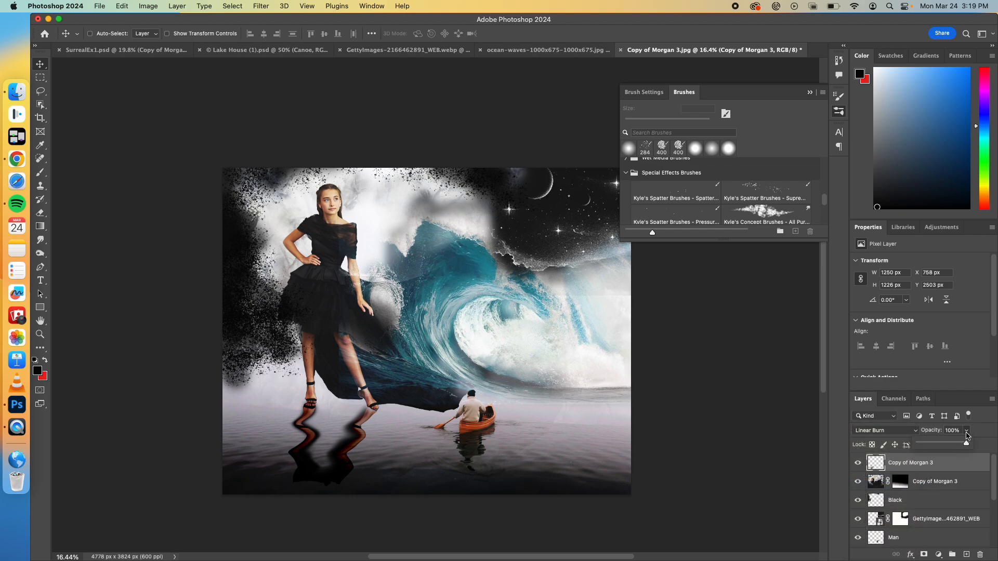
pyautogui.moveTo(967, 443); pyautogui.dragTo(944, 448)
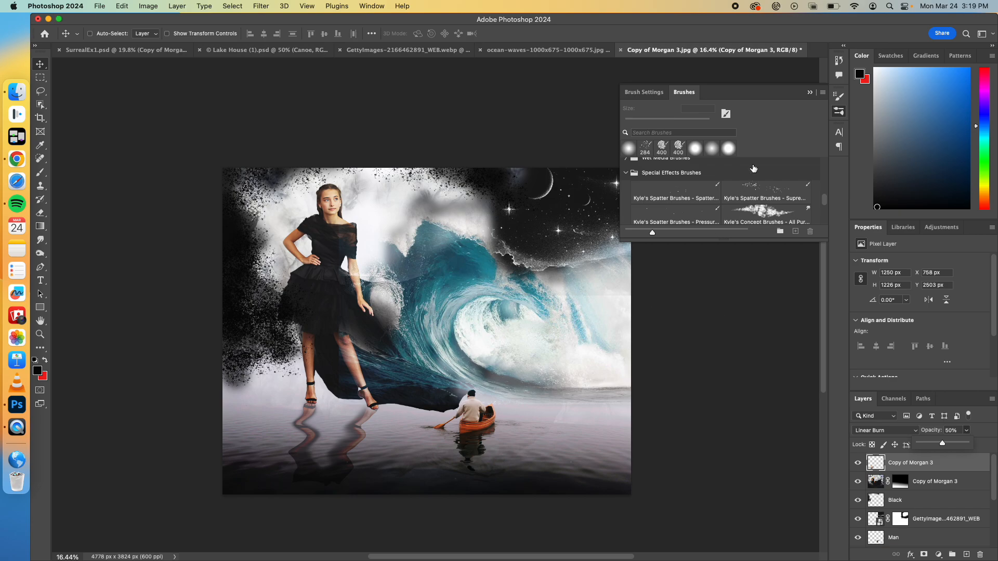
pyautogui.click(809, 93)
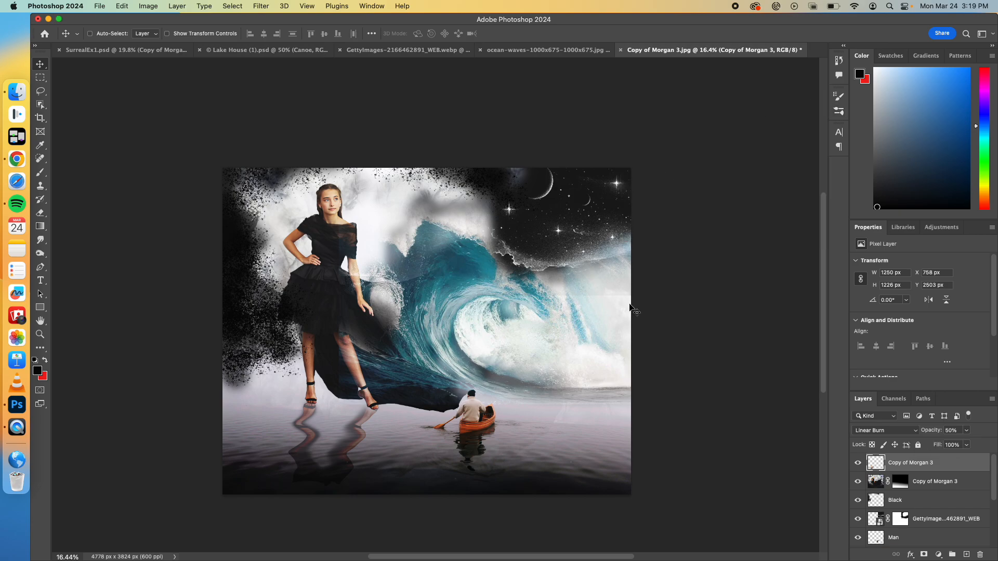